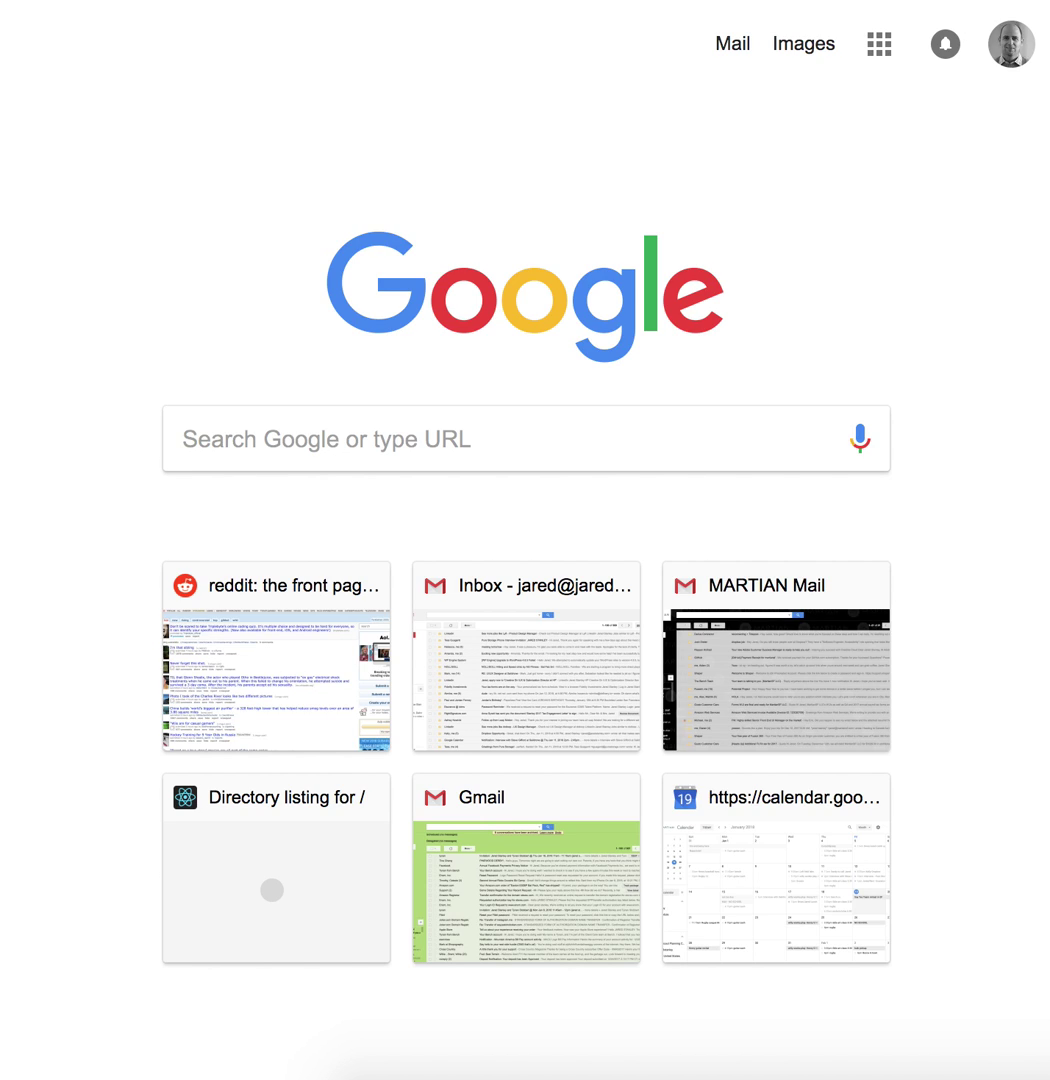
Step: Reveal the Chrome toolbar over the Google New Tab page to begin a lightning search
mouse_move(602, 41)
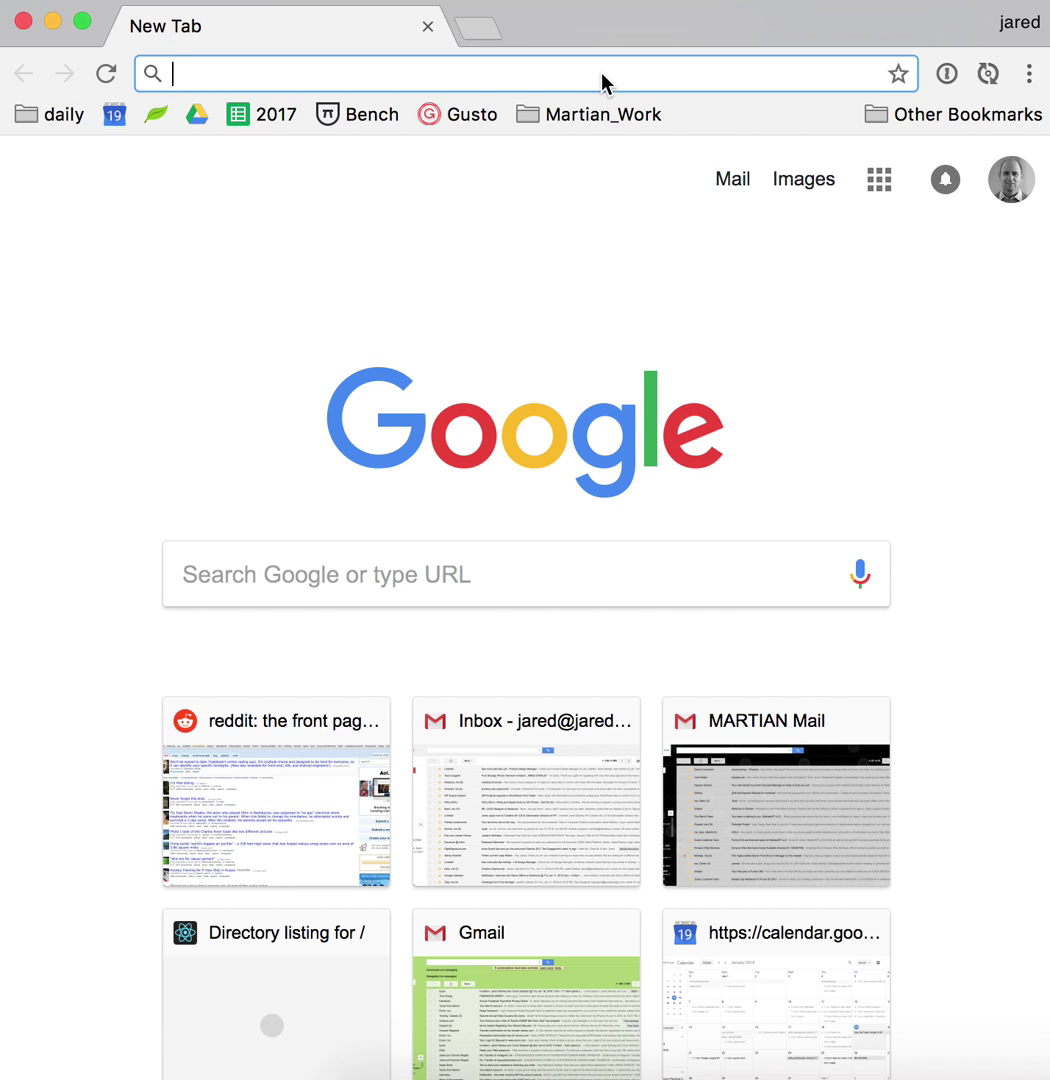
Step: Search Google for 'lightning svg'
type("lightning")
key("BackSpace")
key("BackSpace")
key("BackSpace")
key("BackSpace")
key("BackSpace")
type("tning ")
type("svg")
key("Return")
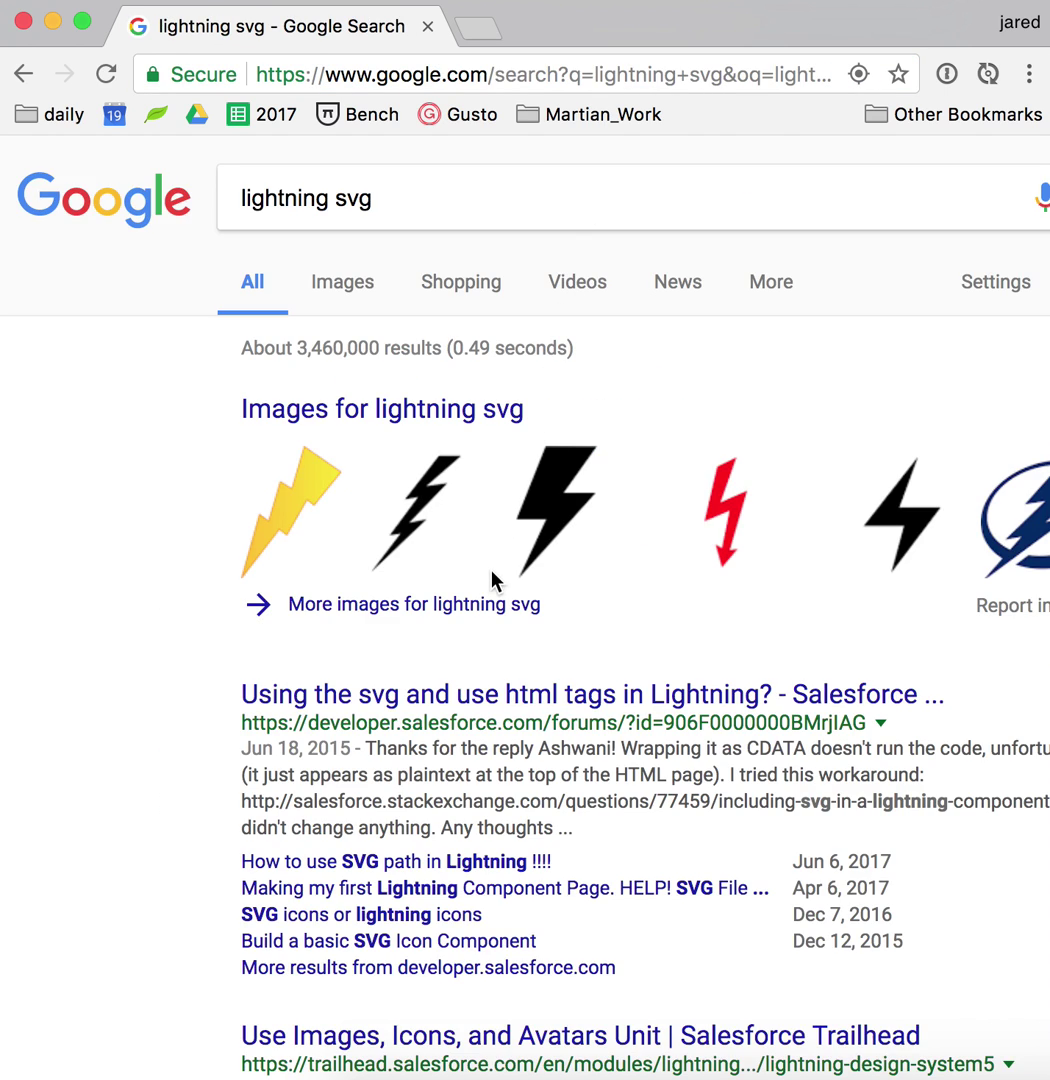
scroll(491, 578, "down", 3)
scroll(491, 578, "right", 1)
scroll(491, 578, "up", 2)
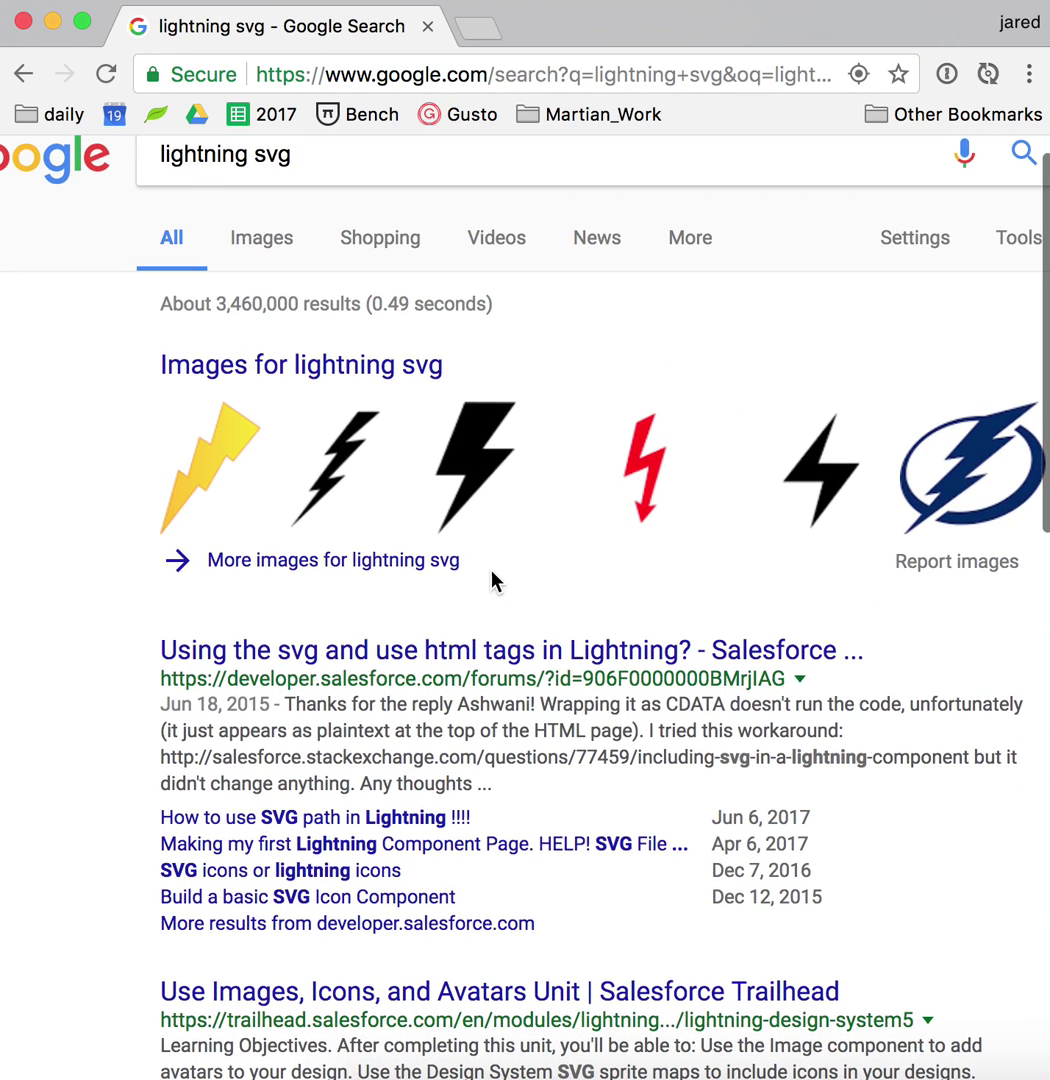
Step: Switch to Images results for 'lightning svg', then clear the search box
left_click(261, 240)
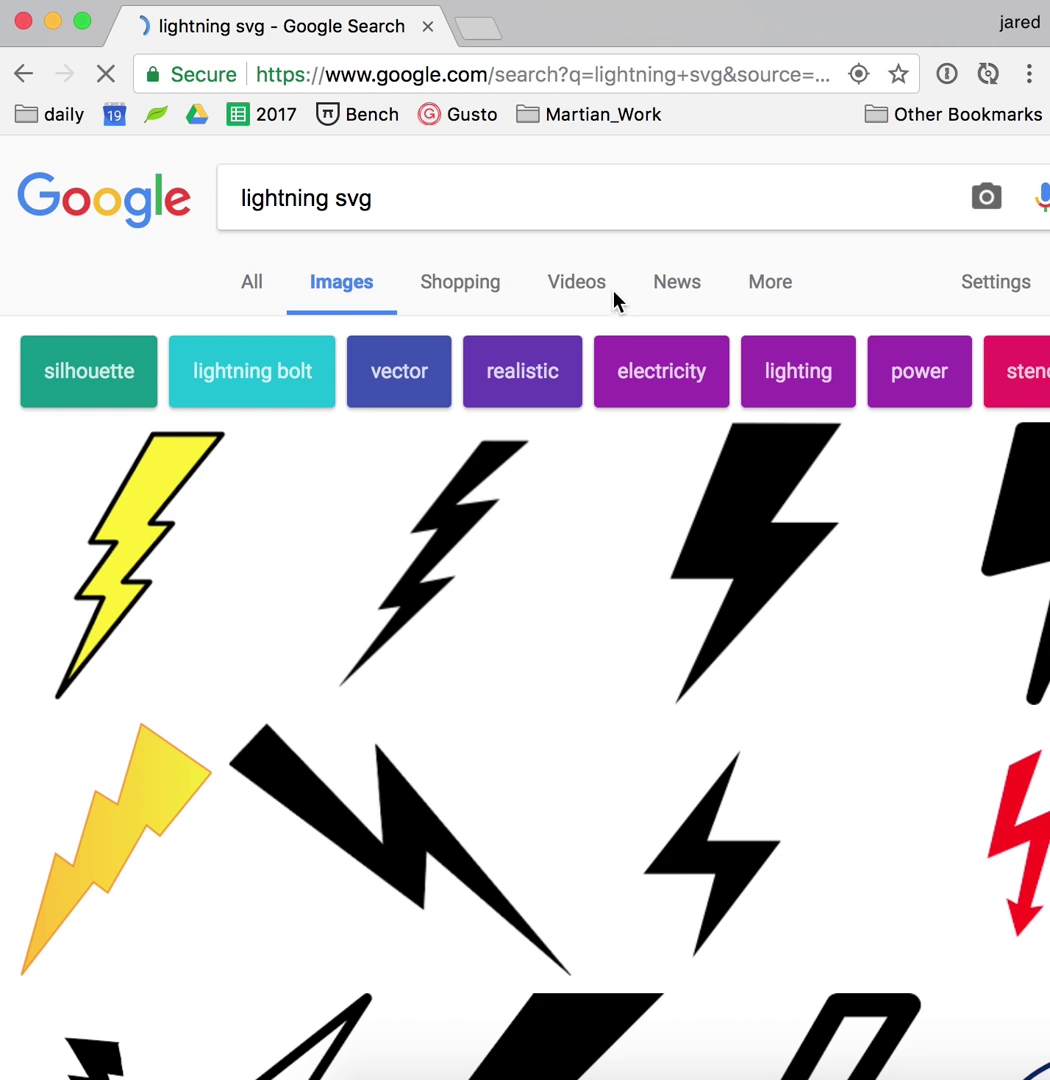
scroll(741, 308, "right", 1)
scroll(741, 308, "left", 1)
scroll(741, 308, "right", 1)
scroll(741, 308, "down", 1)
scroll(741, 308, "left", 1)
scroll(741, 308, "up", 1)
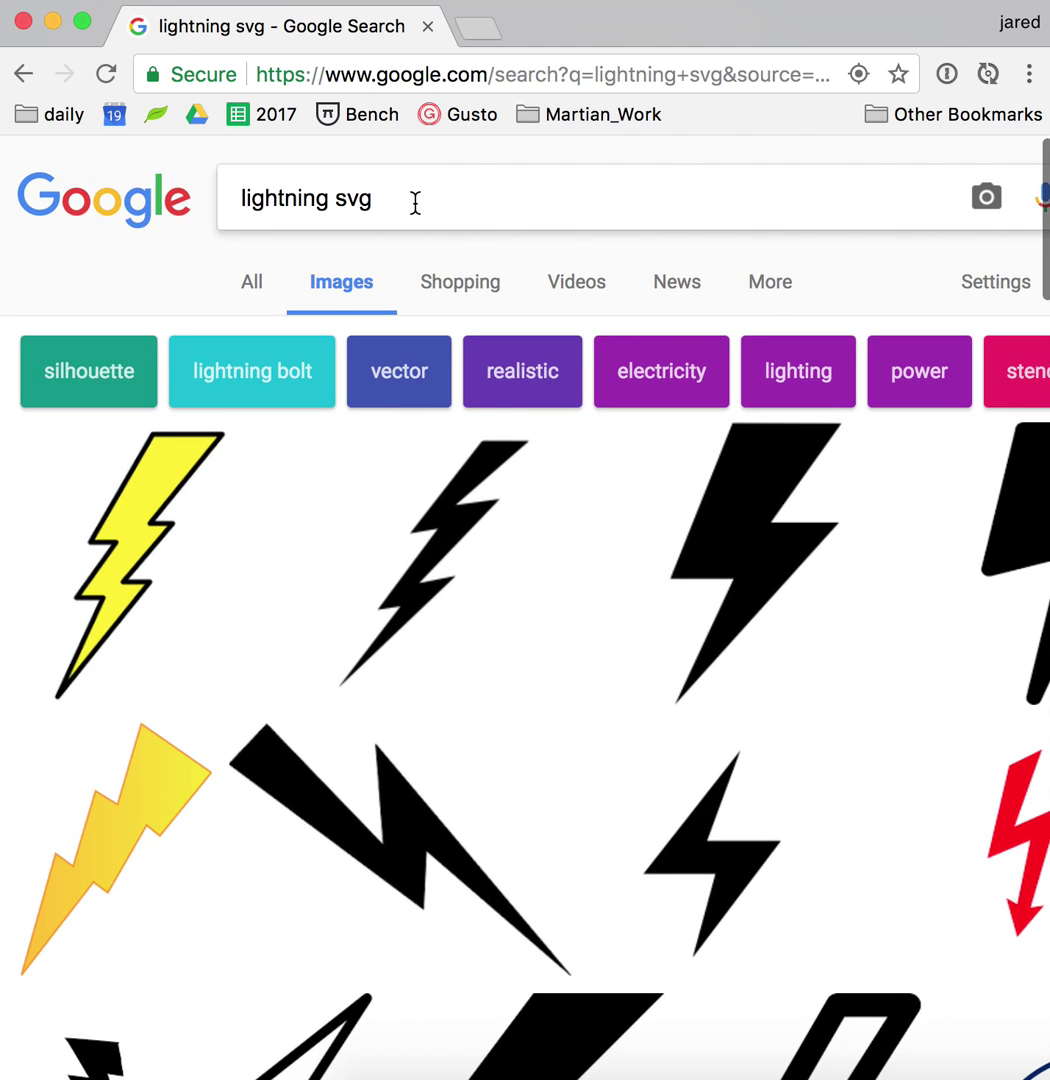
left_click_drag(414, 200, 87, 113)
key("BackSpace")
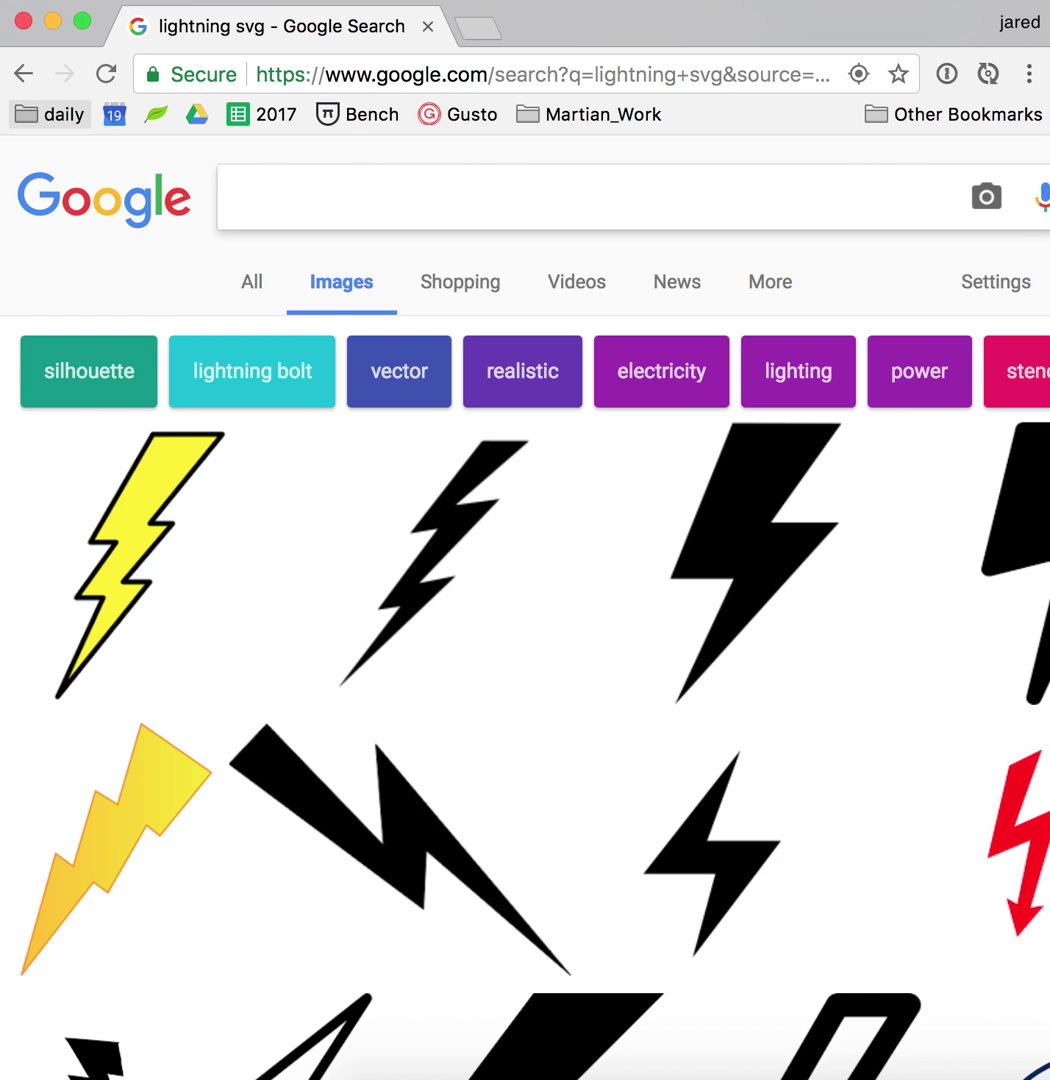
Step: From the Google homepage, search 'lightning filetype:svg' and switch to its Images results
left_click(116, 195)
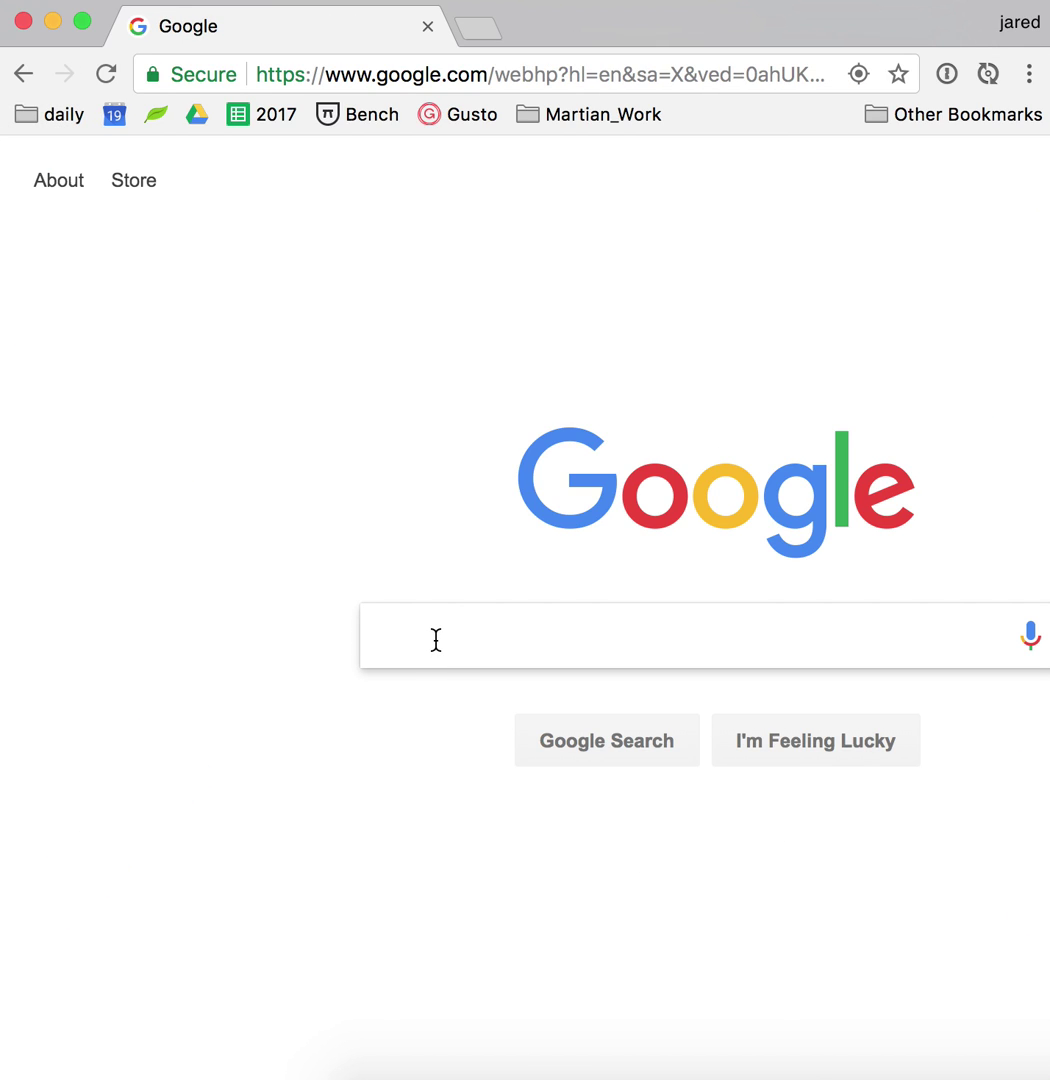
type("lightning")
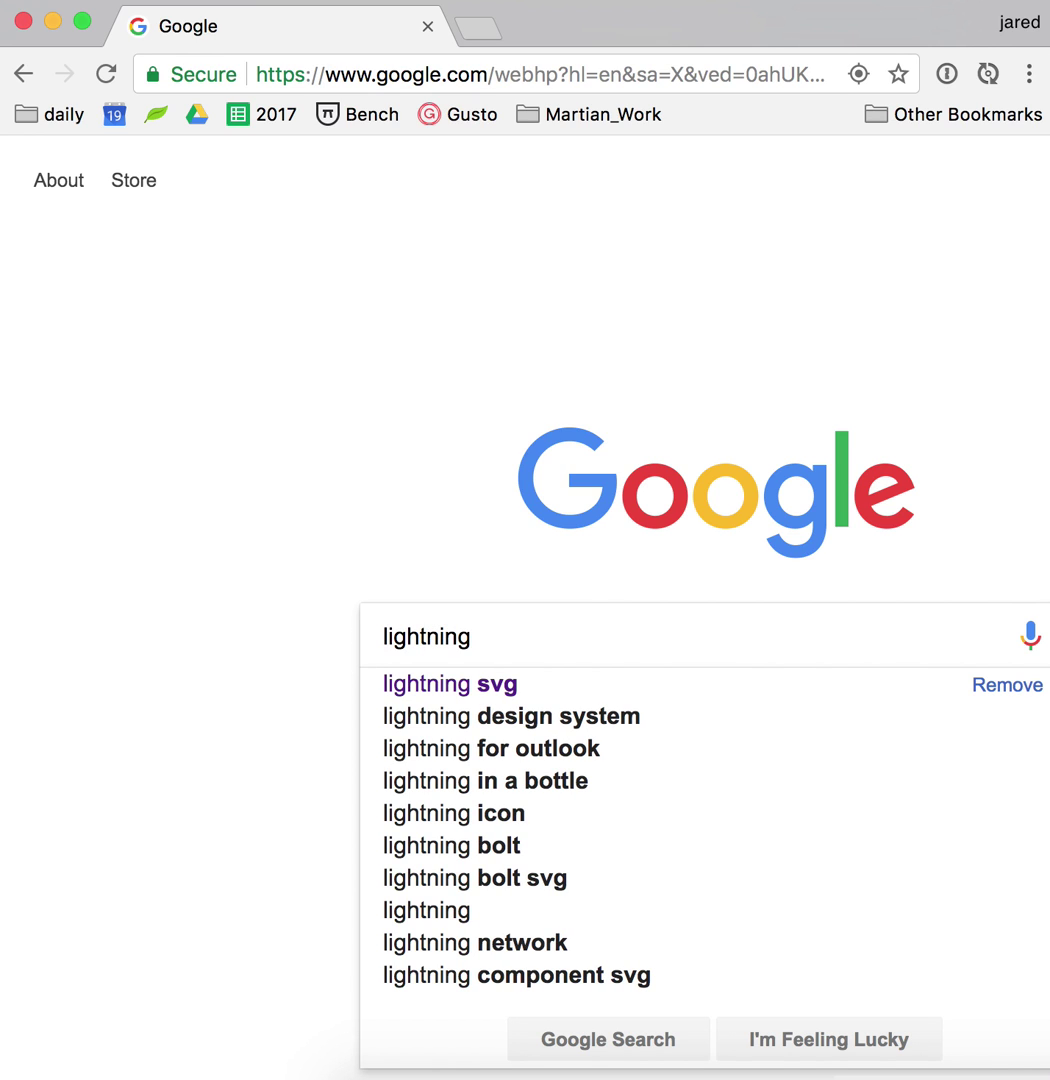
type(" filetype")
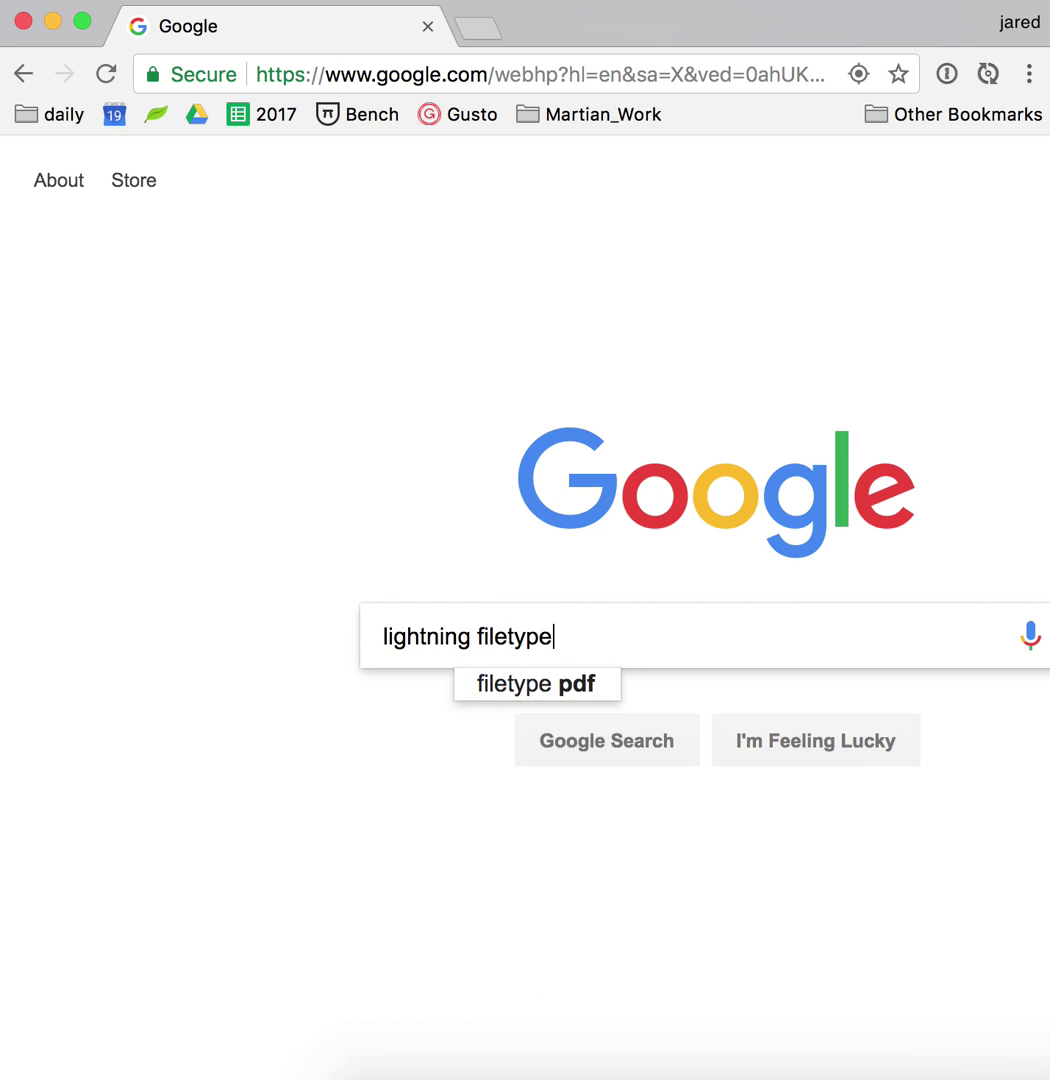
type(":svg")
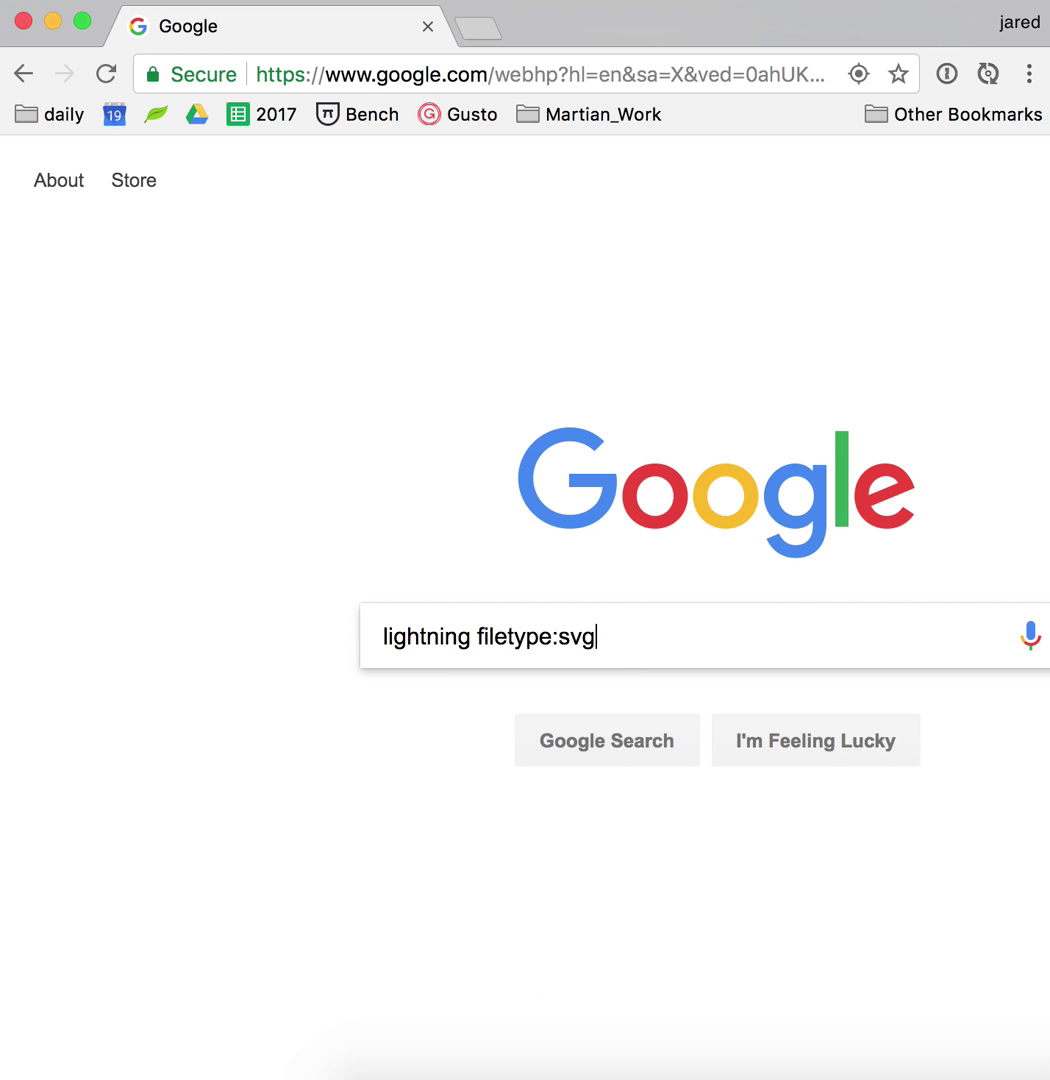
key("Return")
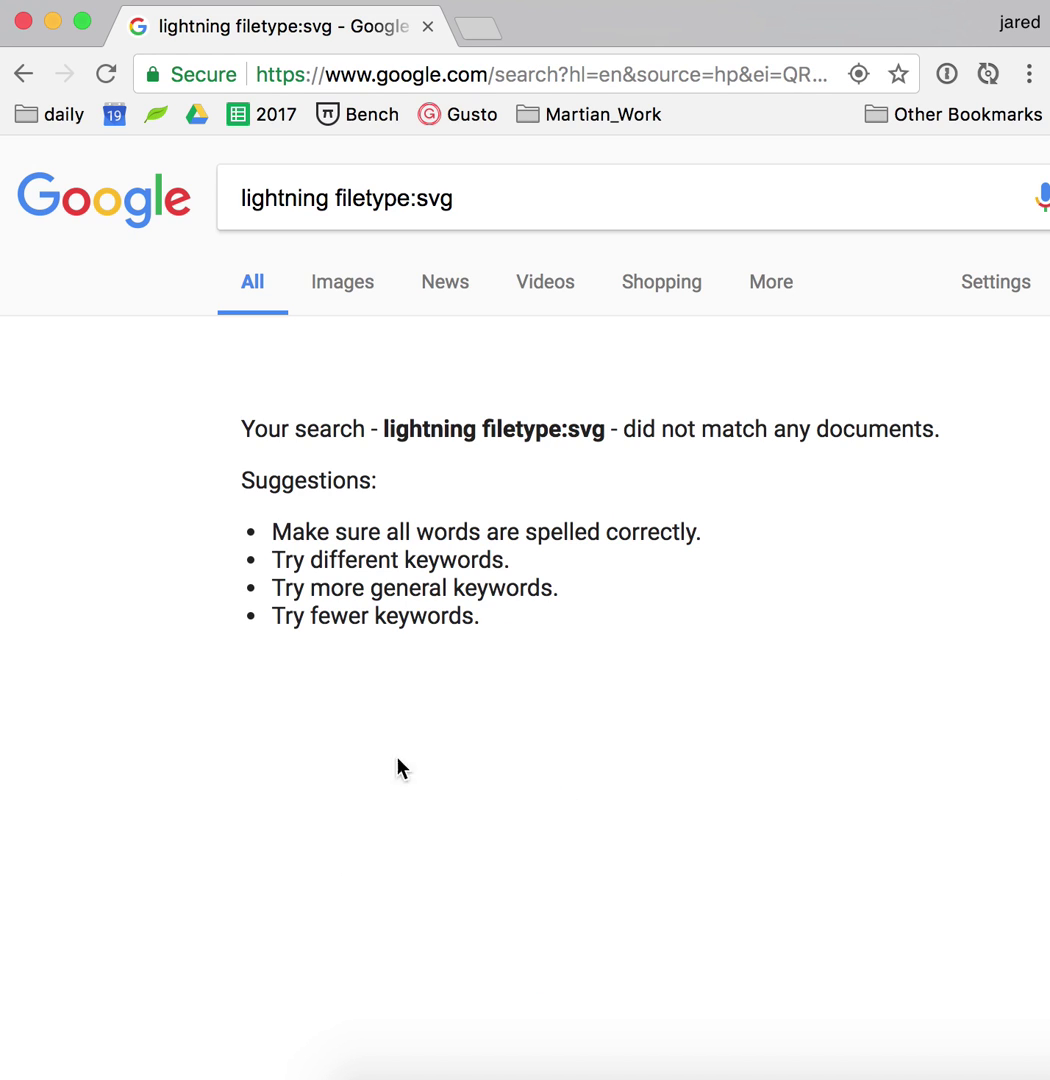
scroll(697, 501, "right", 2)
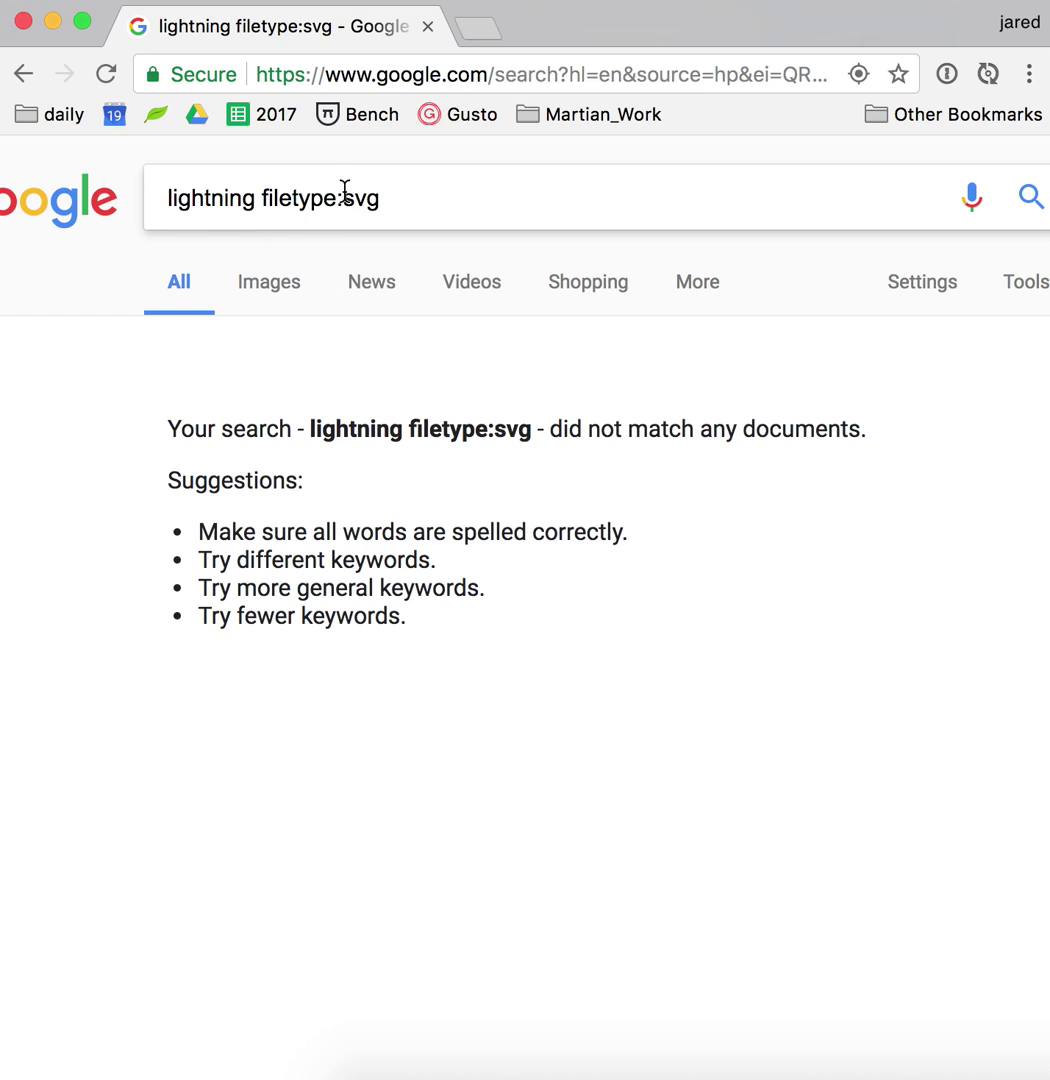
left_click(282, 293)
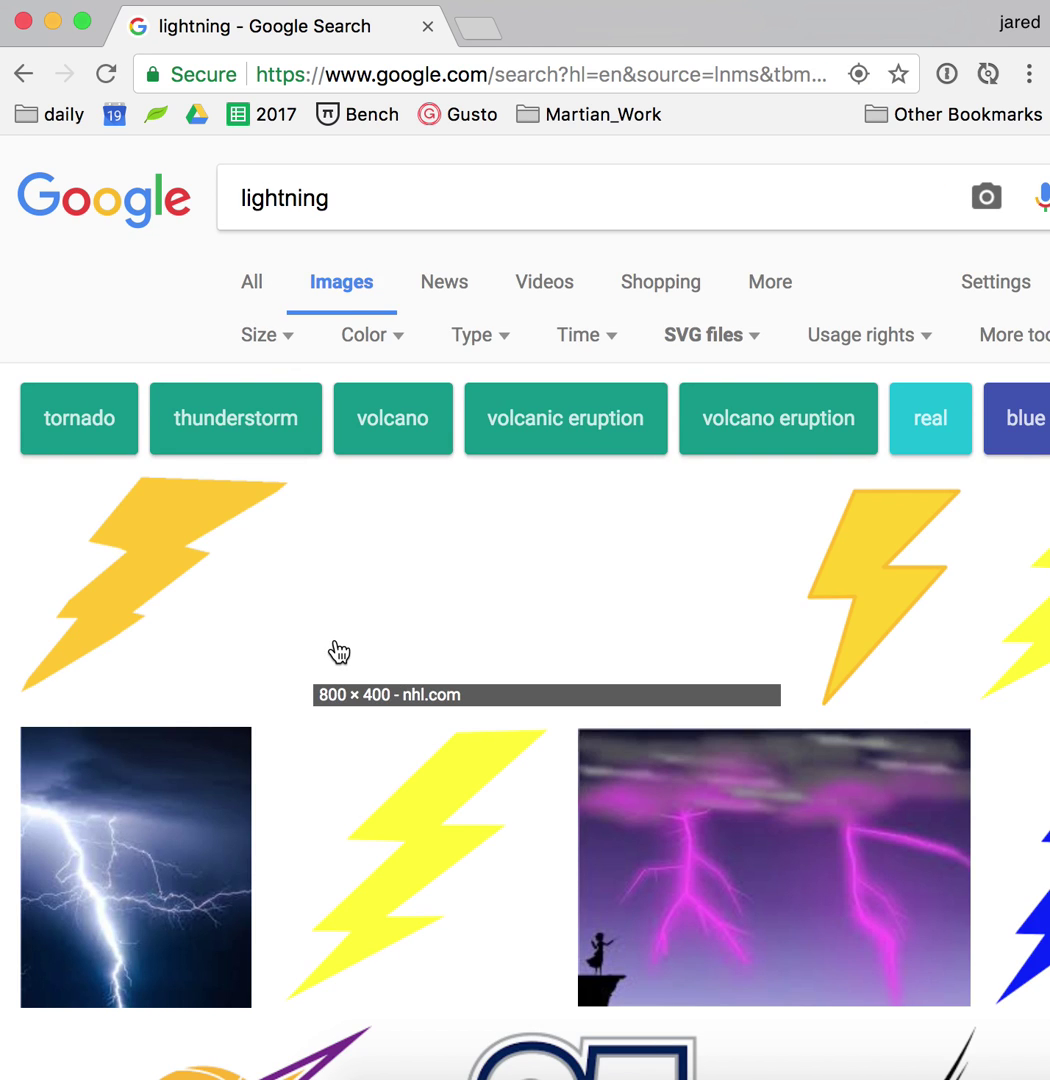
Step: Confirm the lightning image results are filtered to SVG files
scroll(339, 652, "down", 1)
scroll(339, 652, "up", 1)
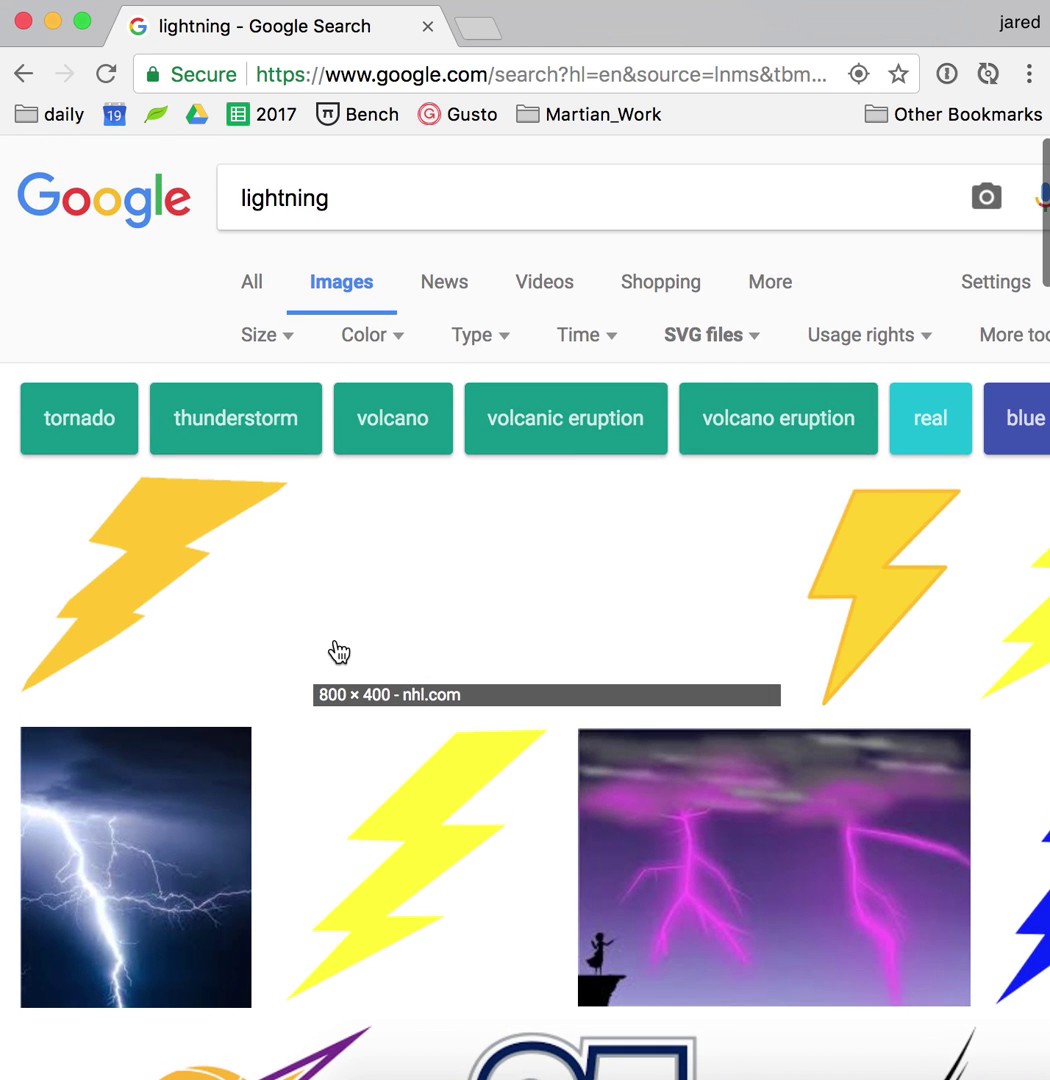
scroll(409, 621, "right", 2)
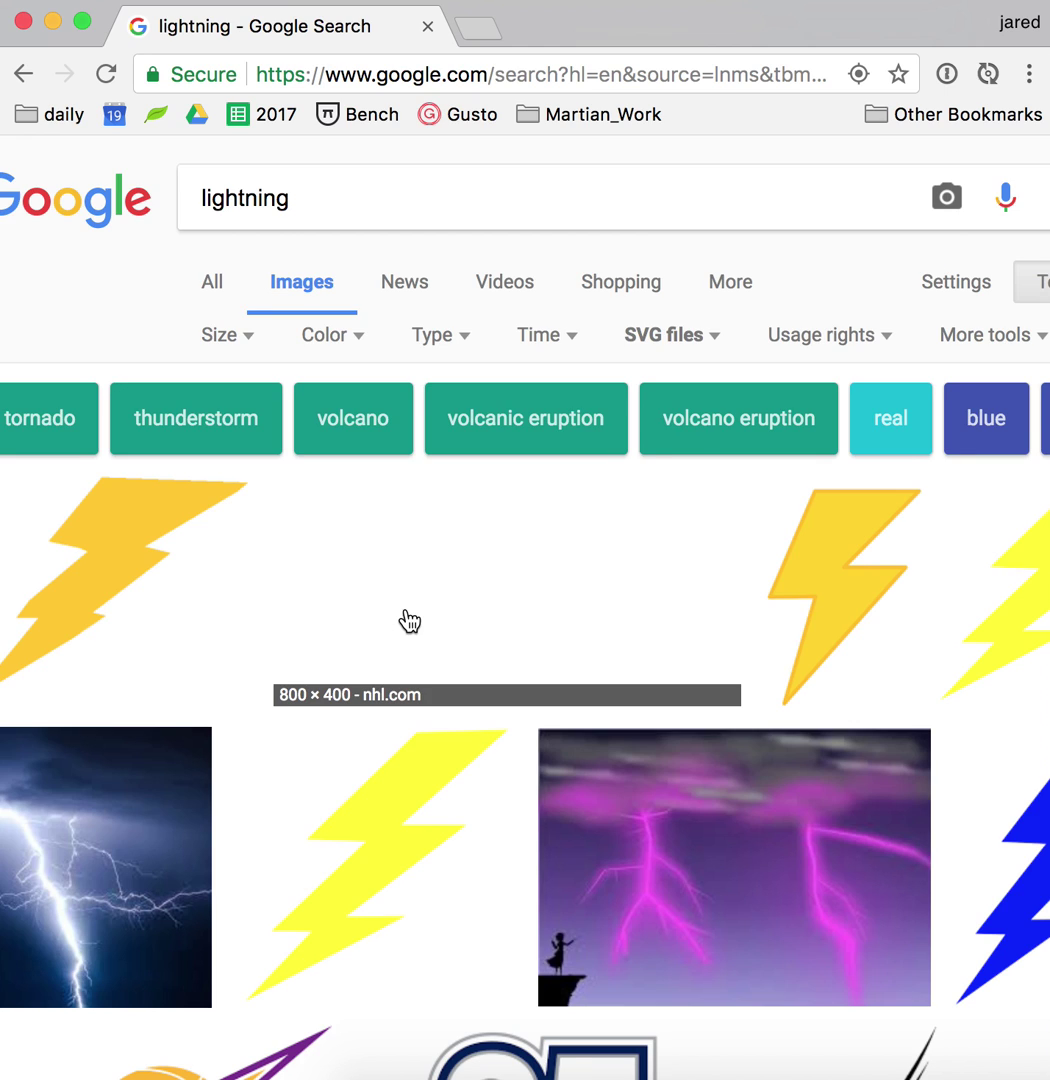
scroll(409, 621, "right", 2)
scroll(410, 619, "left", 2)
scroll(410, 619, "right", 1)
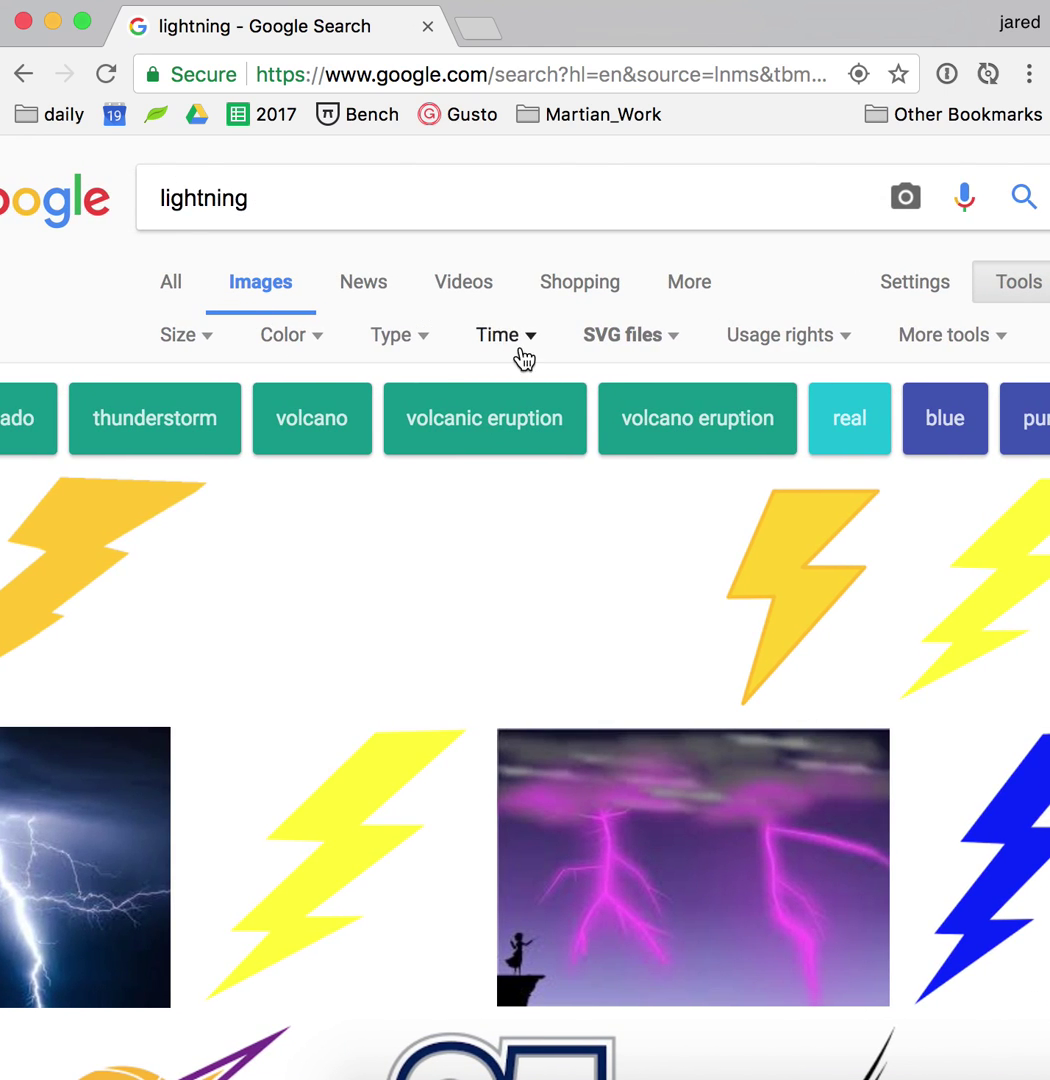
left_click(656, 345)
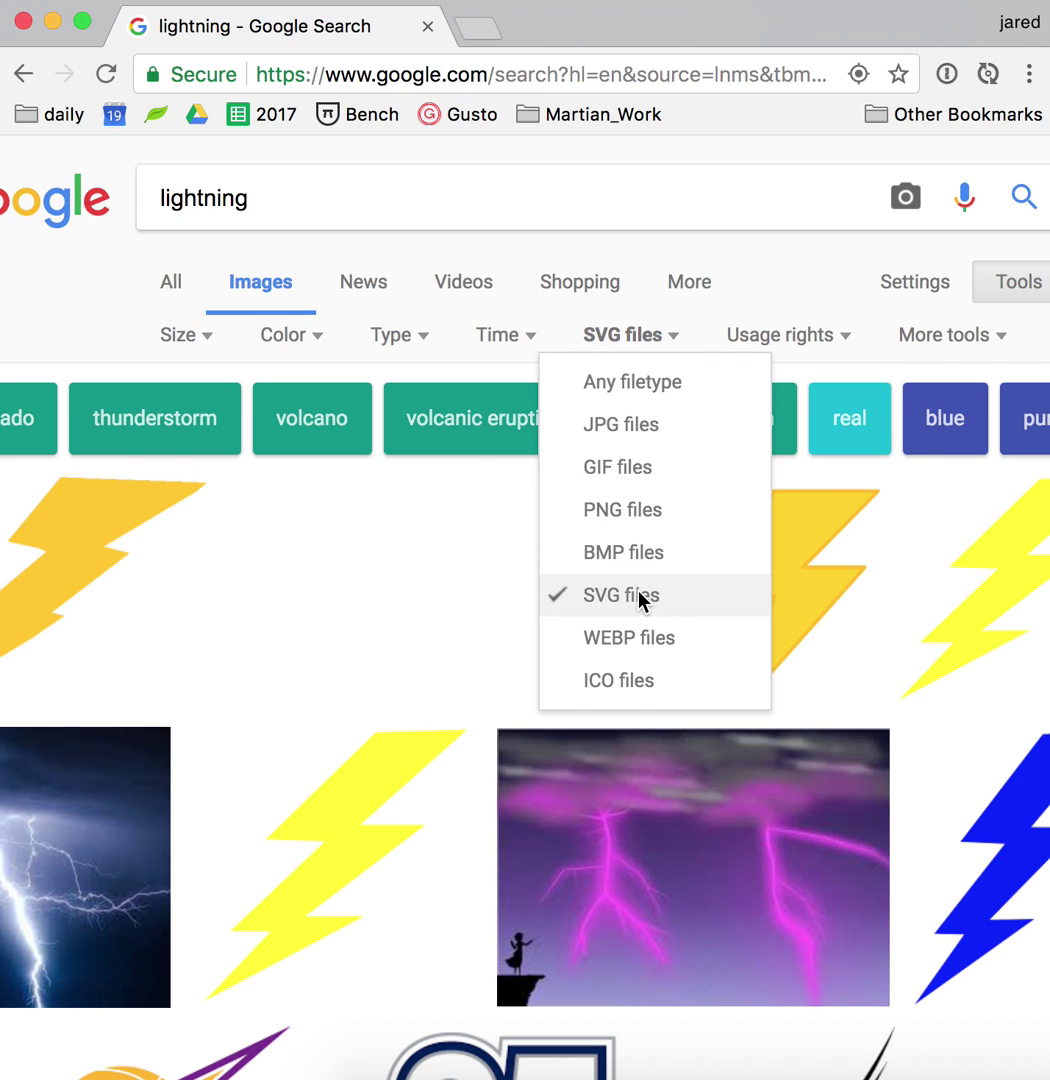
left_click(256, 200)
Step: Change the query to 'trout', browse the SVG image results, then return to the Google homepage
double_click(260, 202)
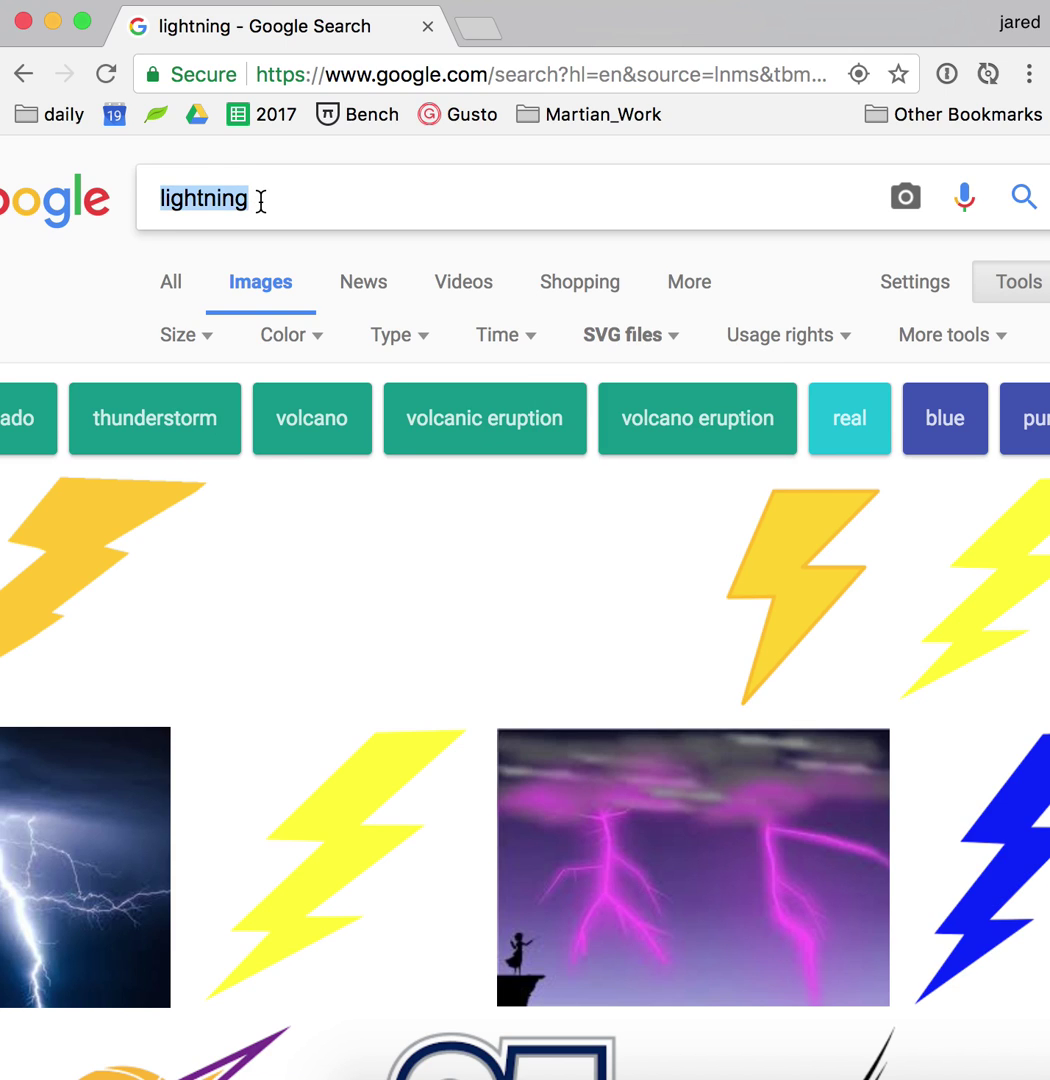
type("trout")
key("Return")
scroll(258, 607, "down", 10)
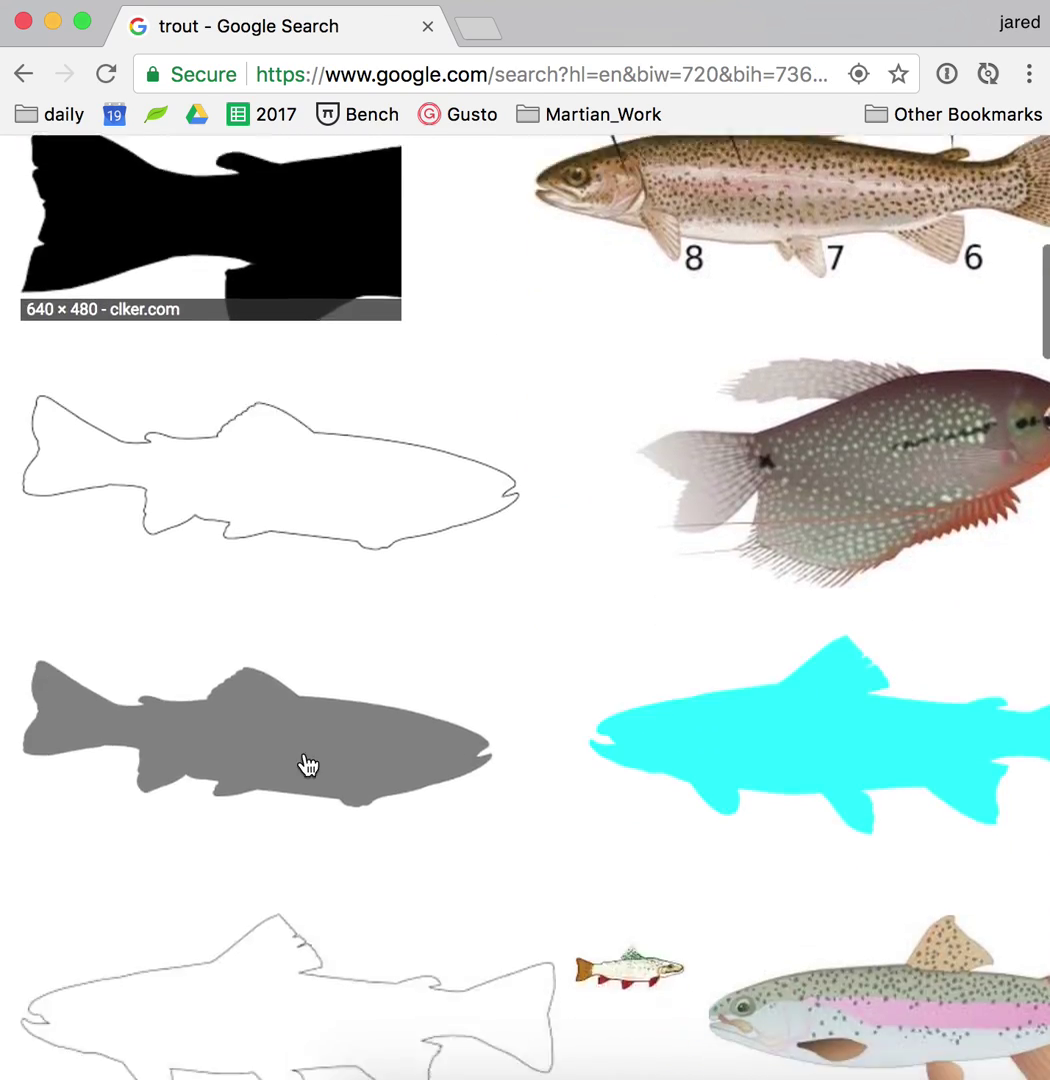
scroll(308, 765, "down", 13)
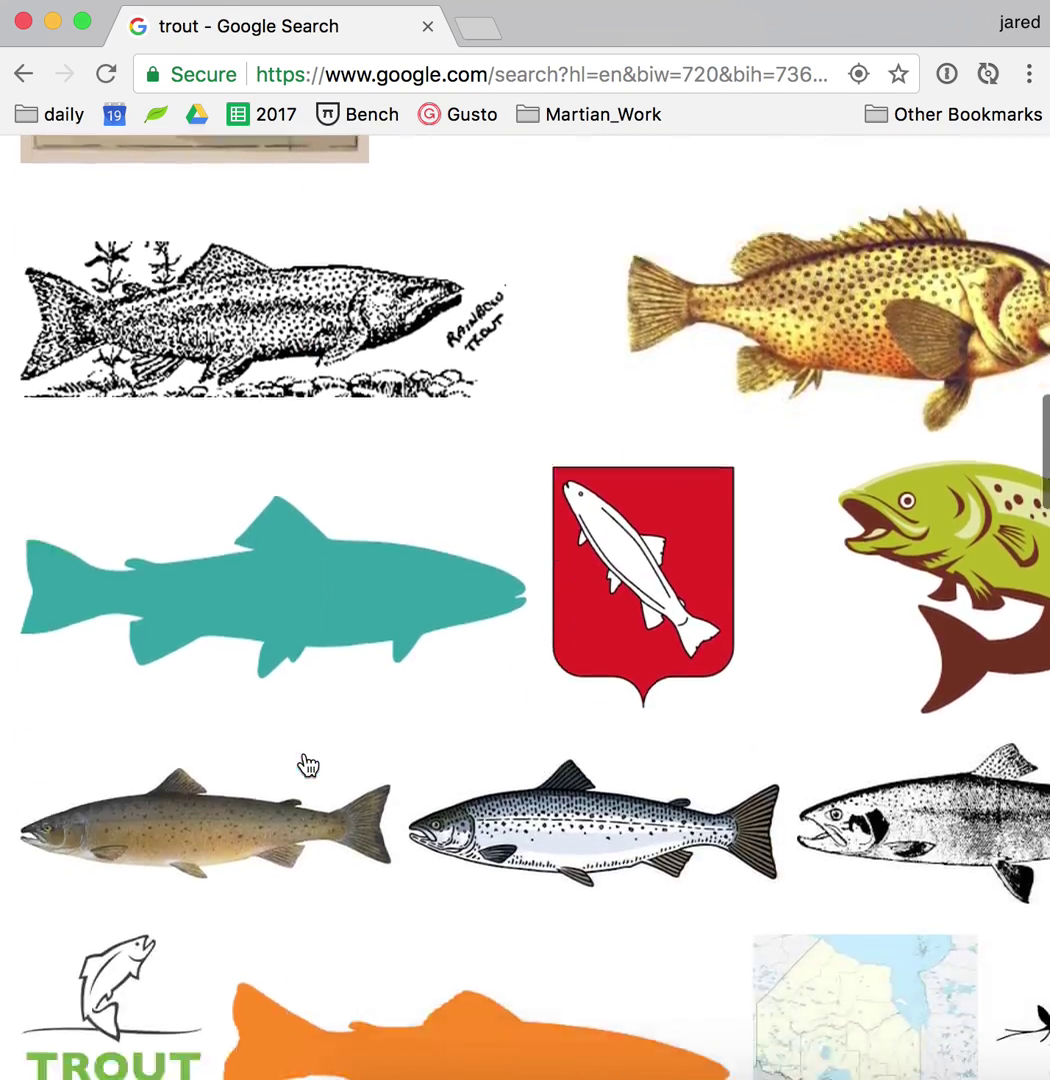
scroll(308, 765, "down", 13)
scroll(308, 765, "up", 5)
scroll(272, 646, "down", 5)
scroll(277, 651, "up", 1)
scroll(275, 653, "down", 3)
scroll(273, 650, "up", 20)
scroll(273, 650, "down", 1)
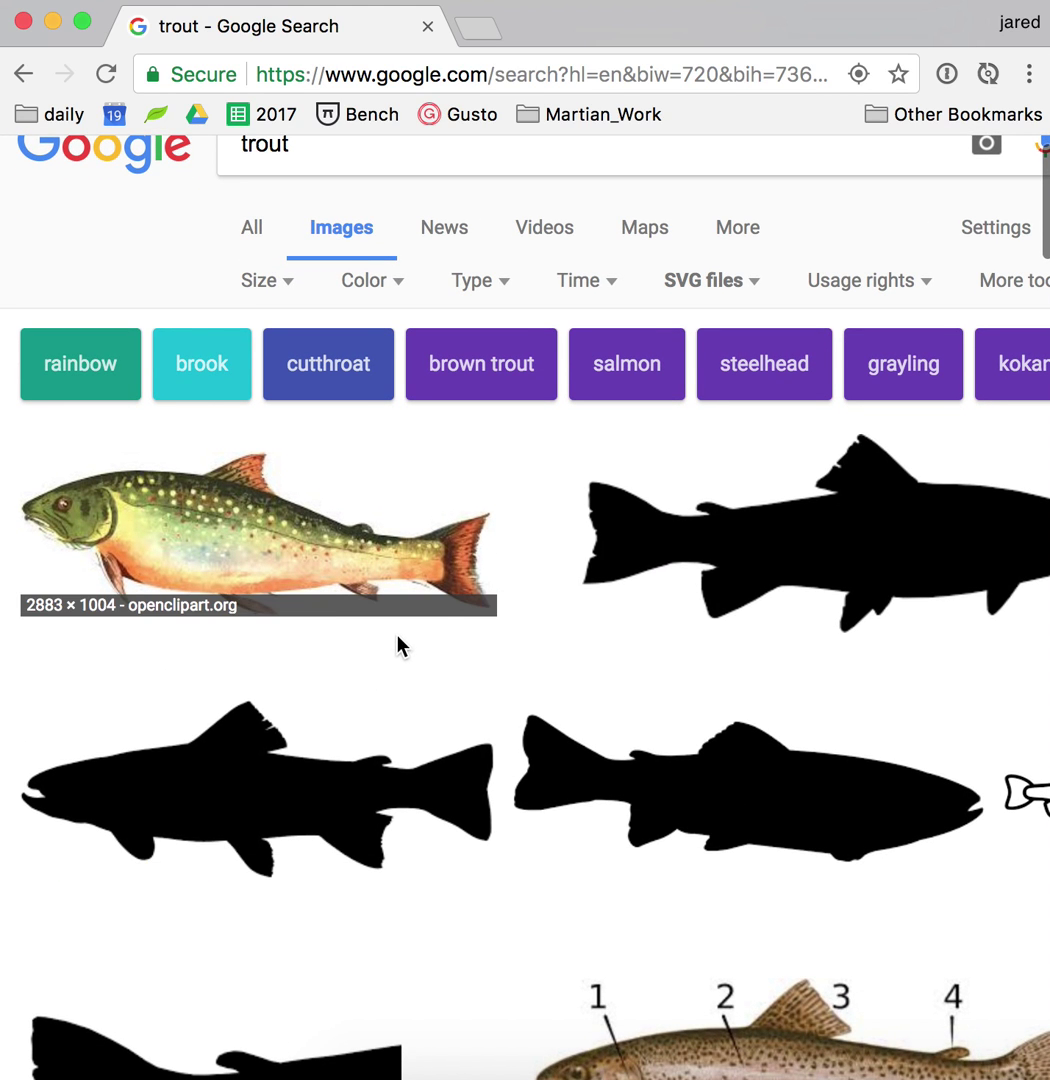
left_click(140, 162)
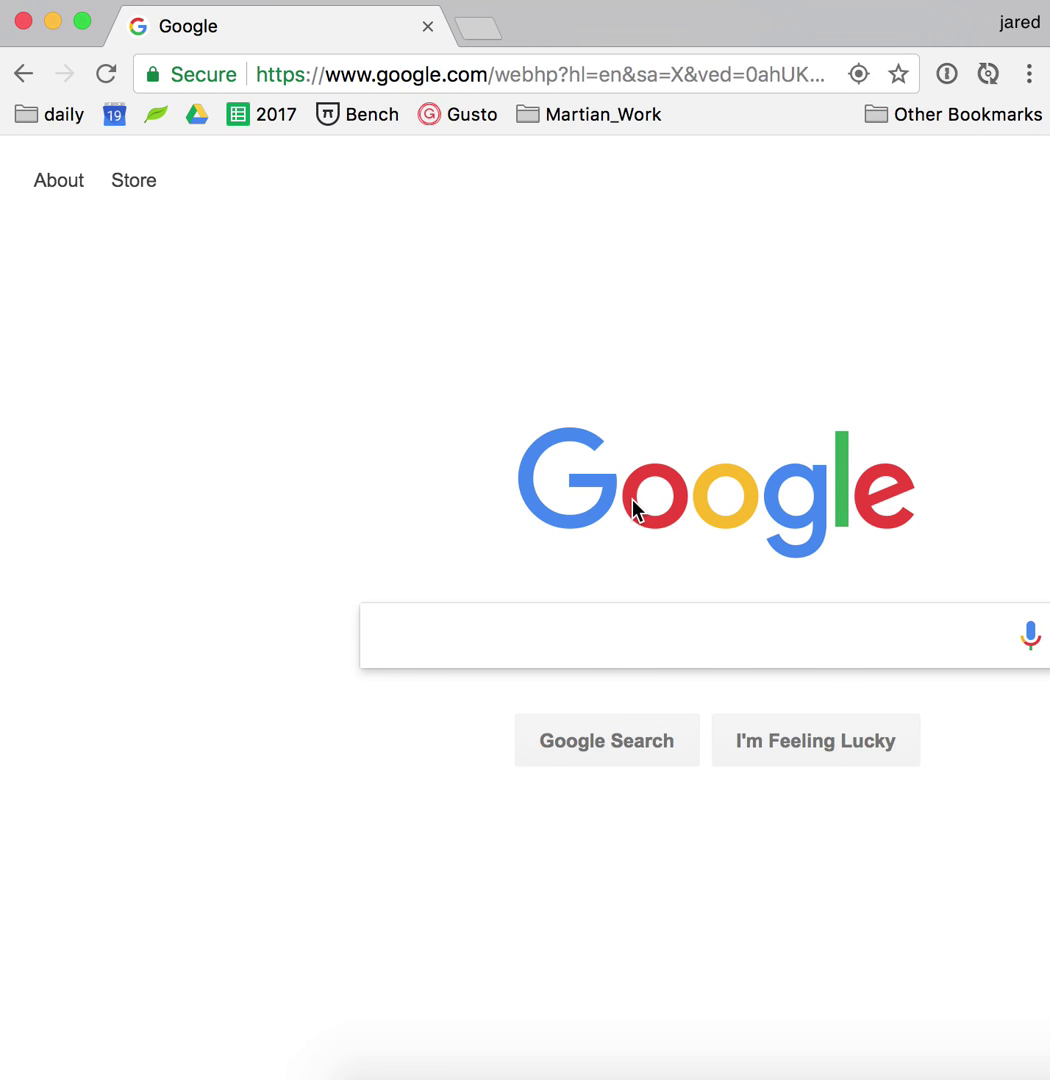
Step: Search 'oak tree', switch to Images and look through the image filter options
left_click(590, 631)
type("oak tree")
key("Return")
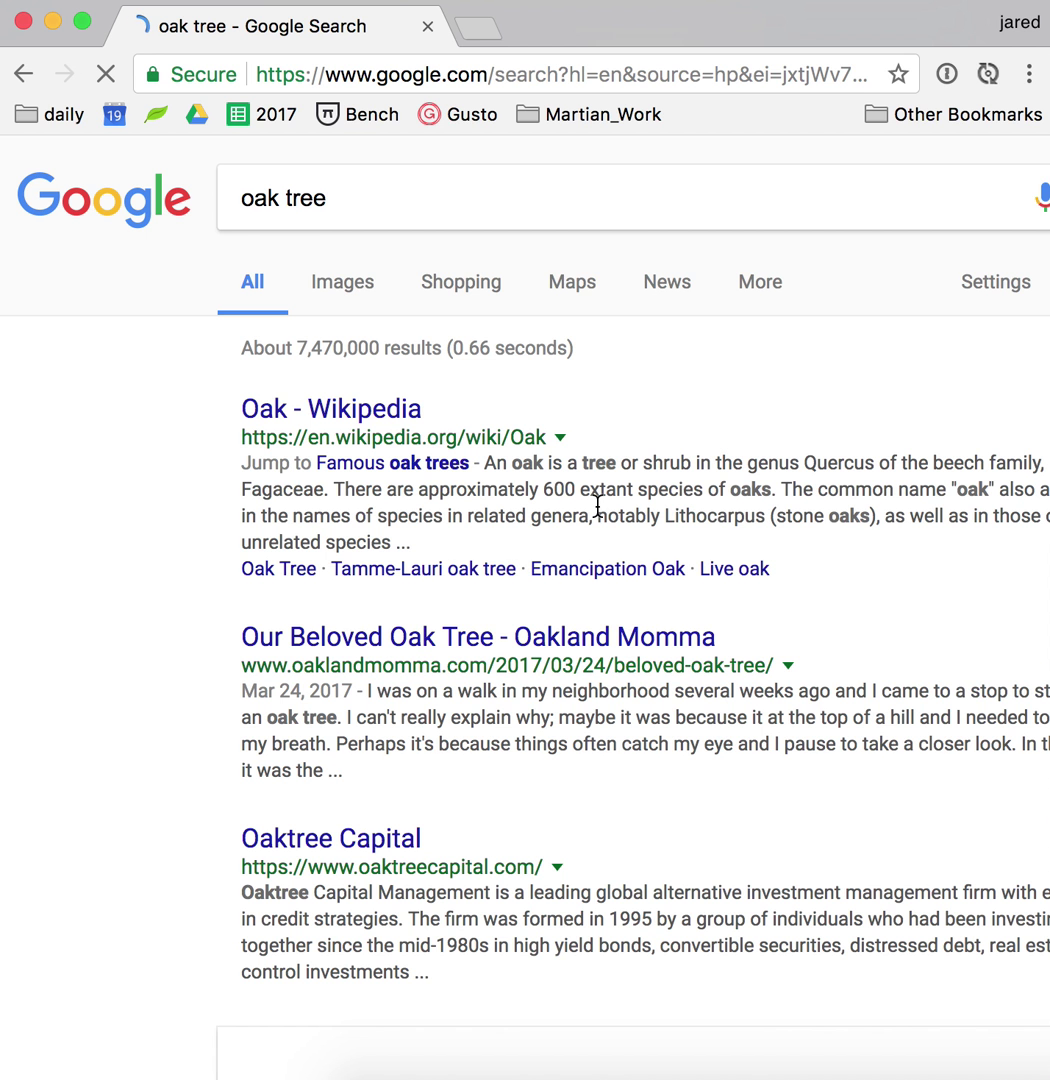
left_click(330, 286)
scroll(590, 345, "right", 5)
left_click(790, 281)
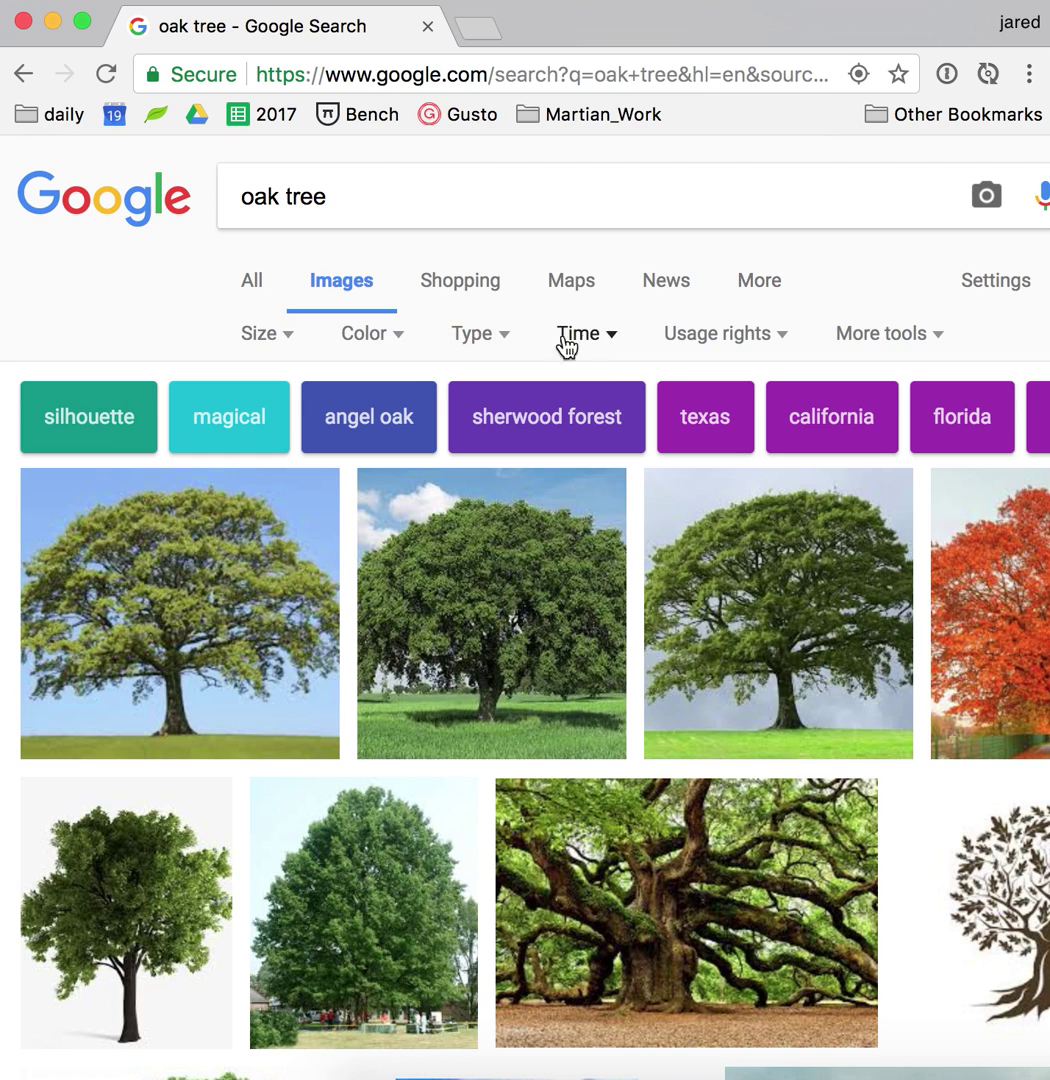
left_click(495, 336)
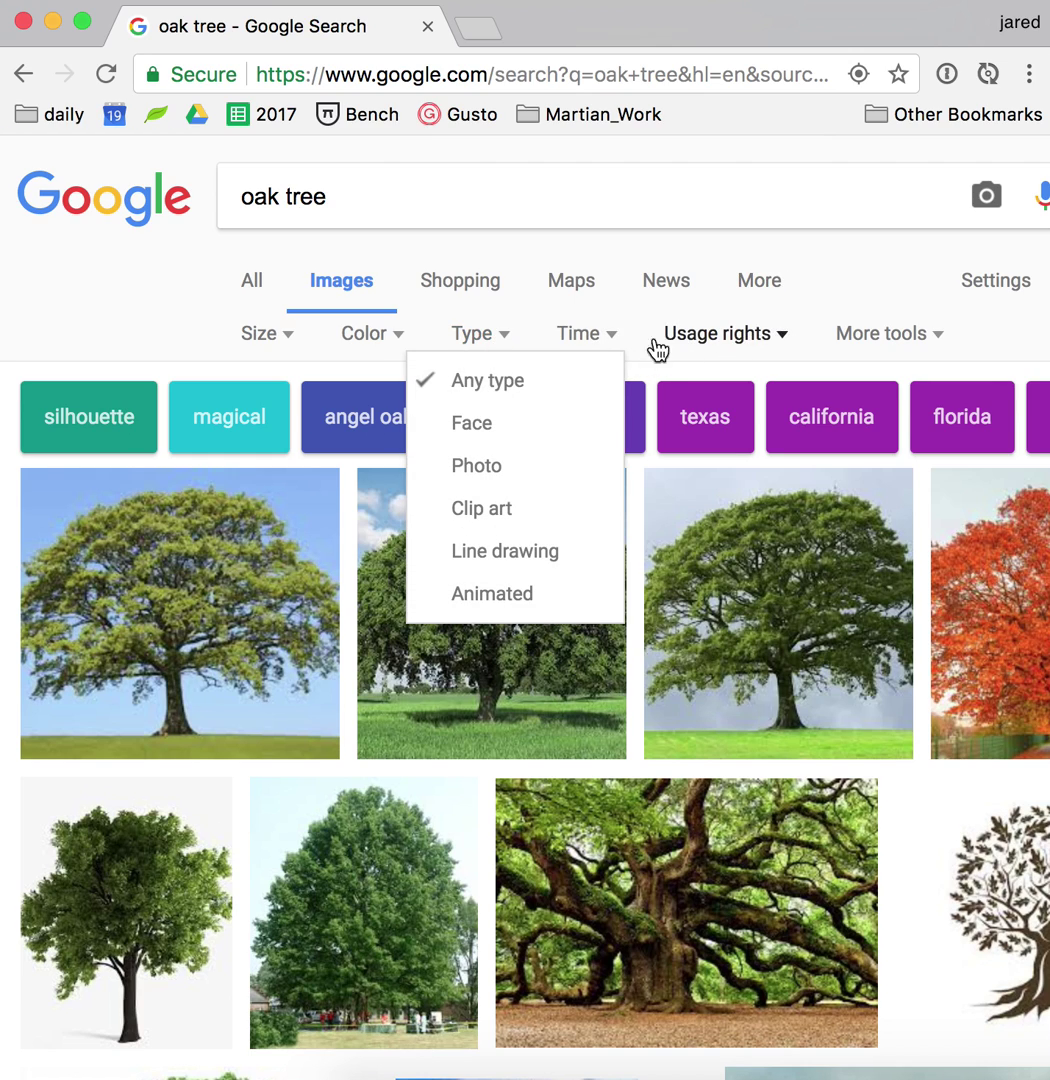
left_click(900, 341)
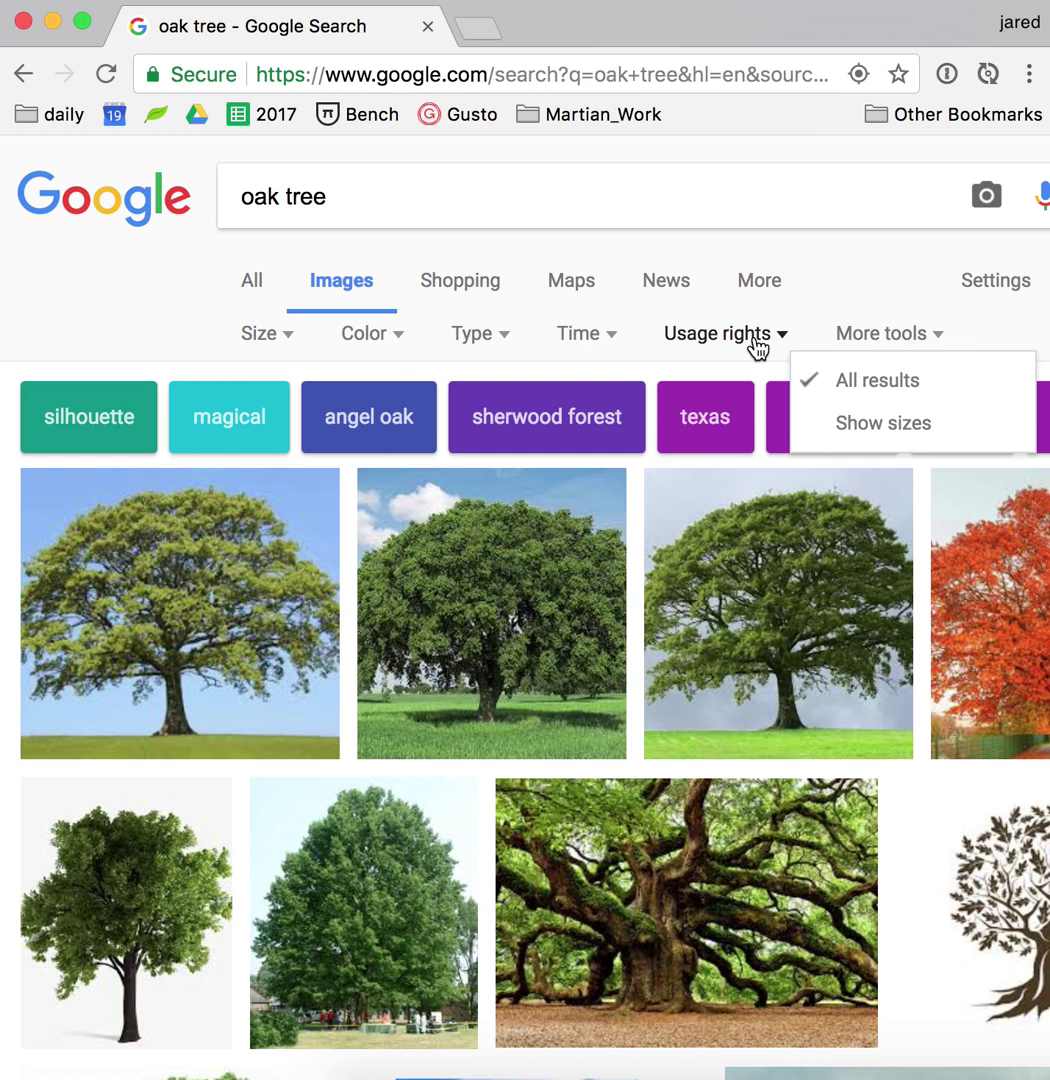
scroll(681, 344, "right", 5)
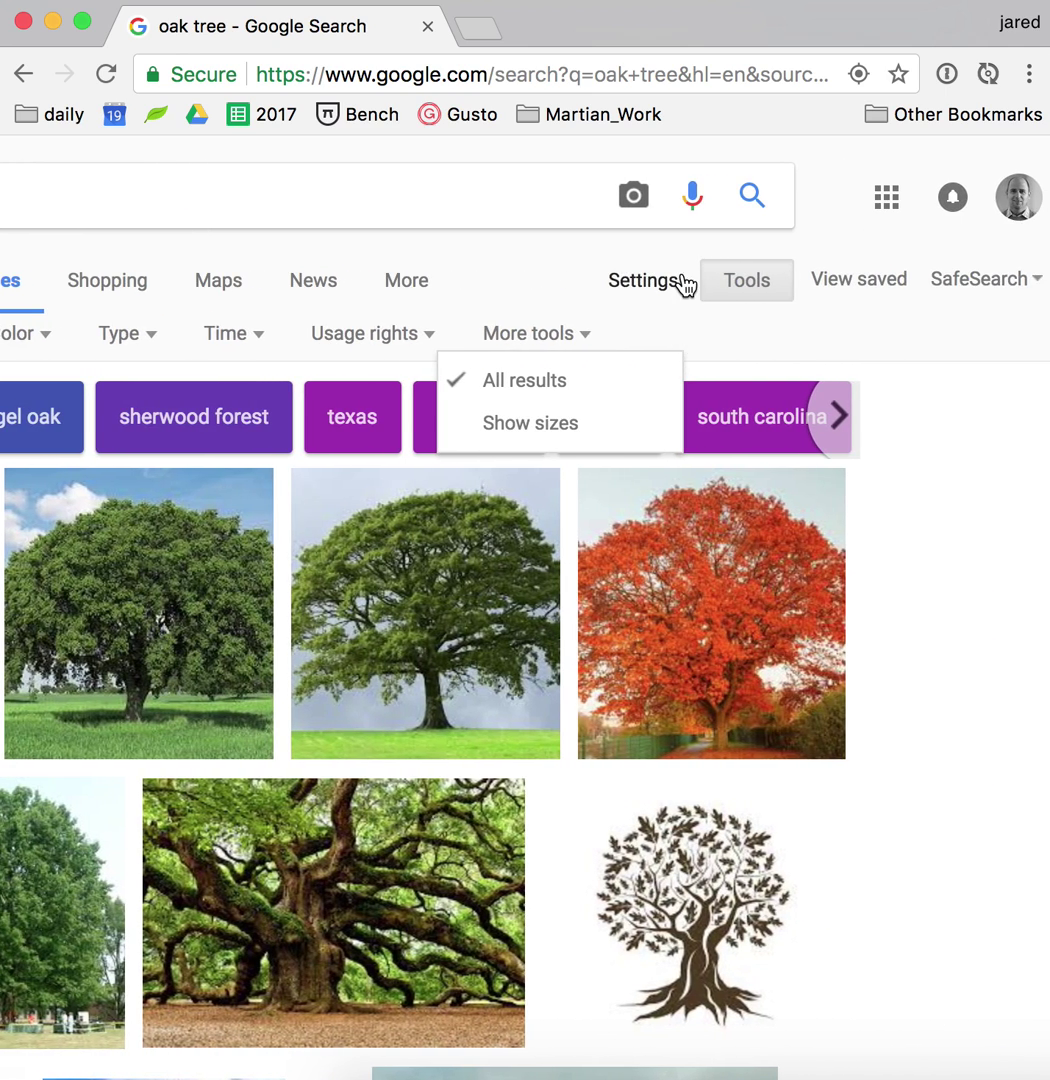
Step: View the Advanced Image Search page for oak tree, then go back to the Google homepage
left_click(683, 283)
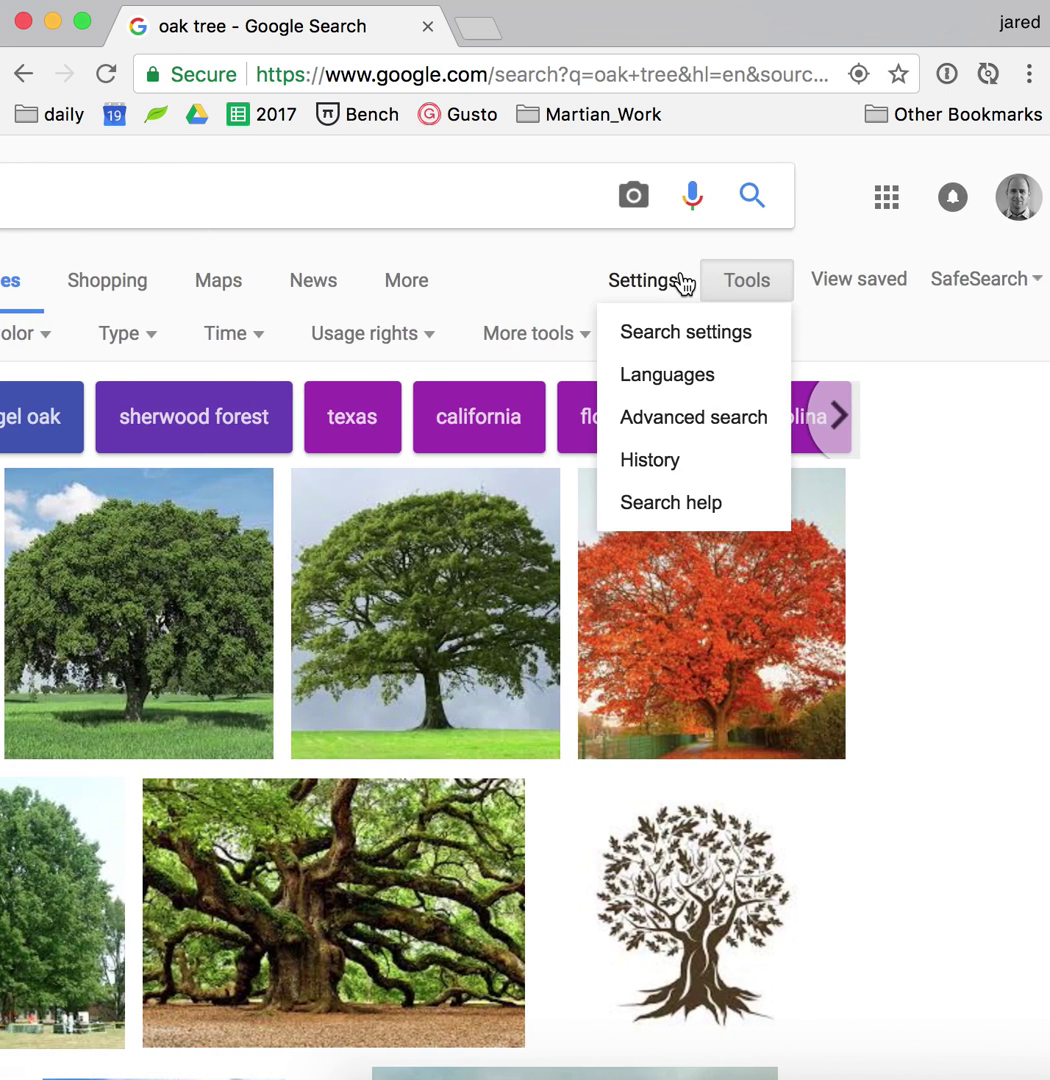
left_click(686, 418)
scroll(675, 425, "down", 1)
scroll(670, 424, "down", 5)
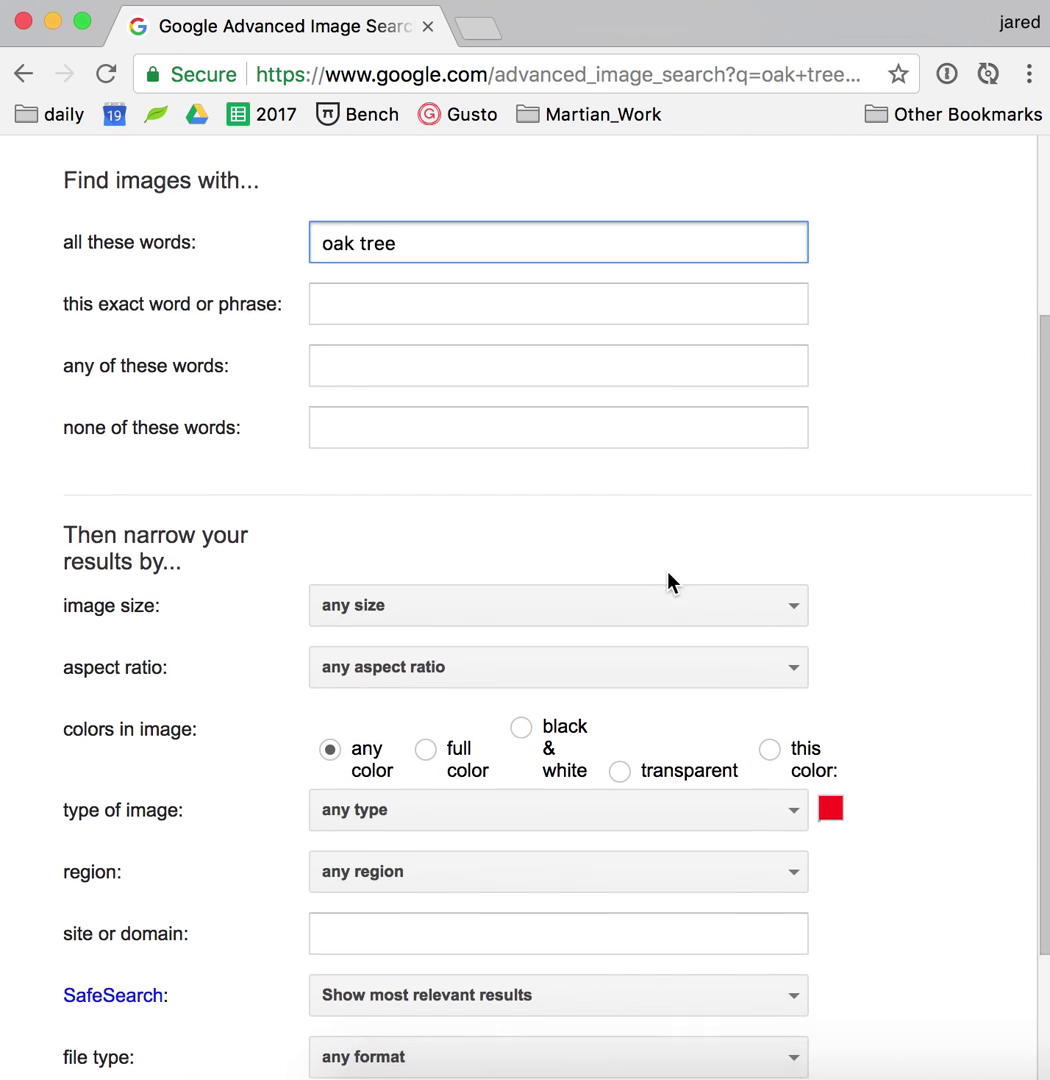
scroll(648, 550, "up", 3)
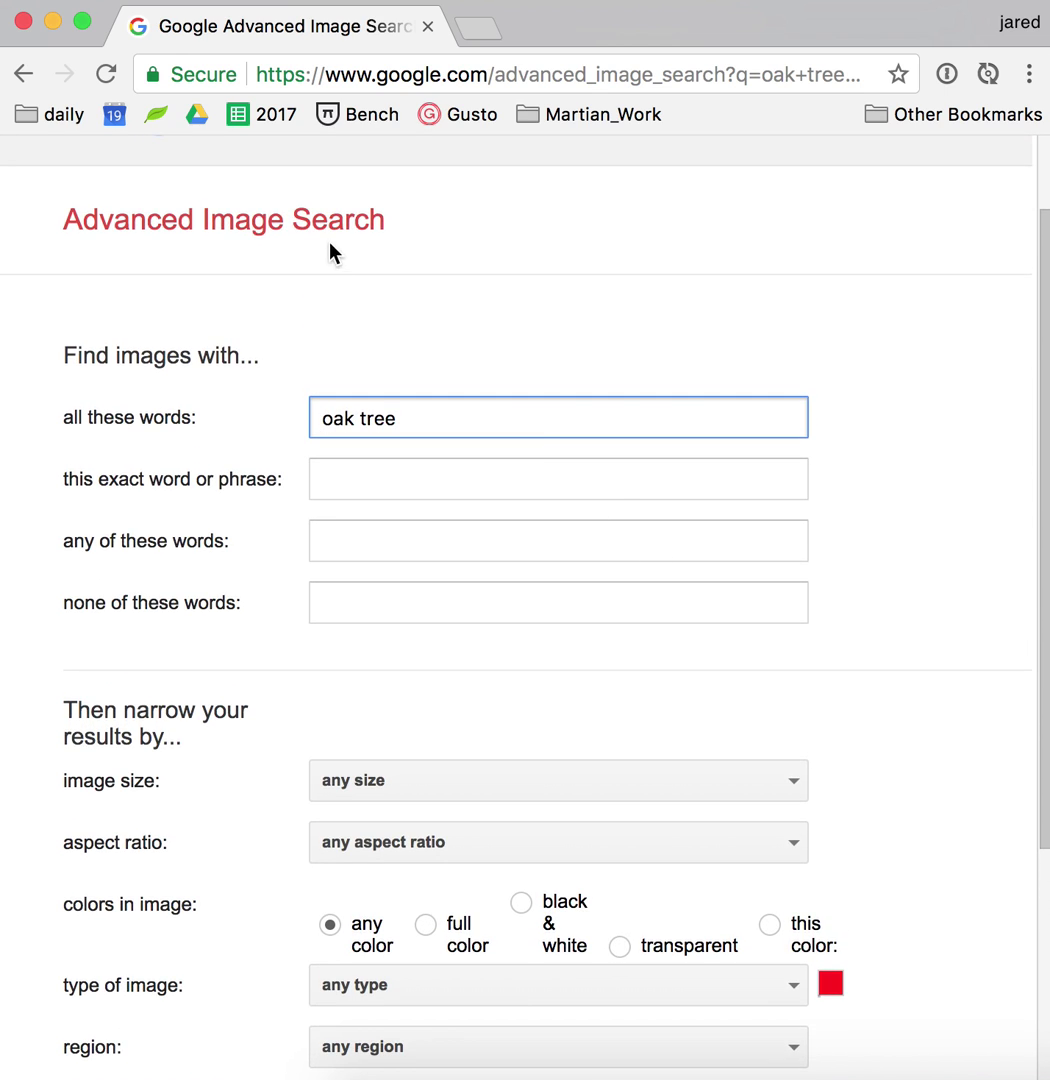
left_click(22, 74)
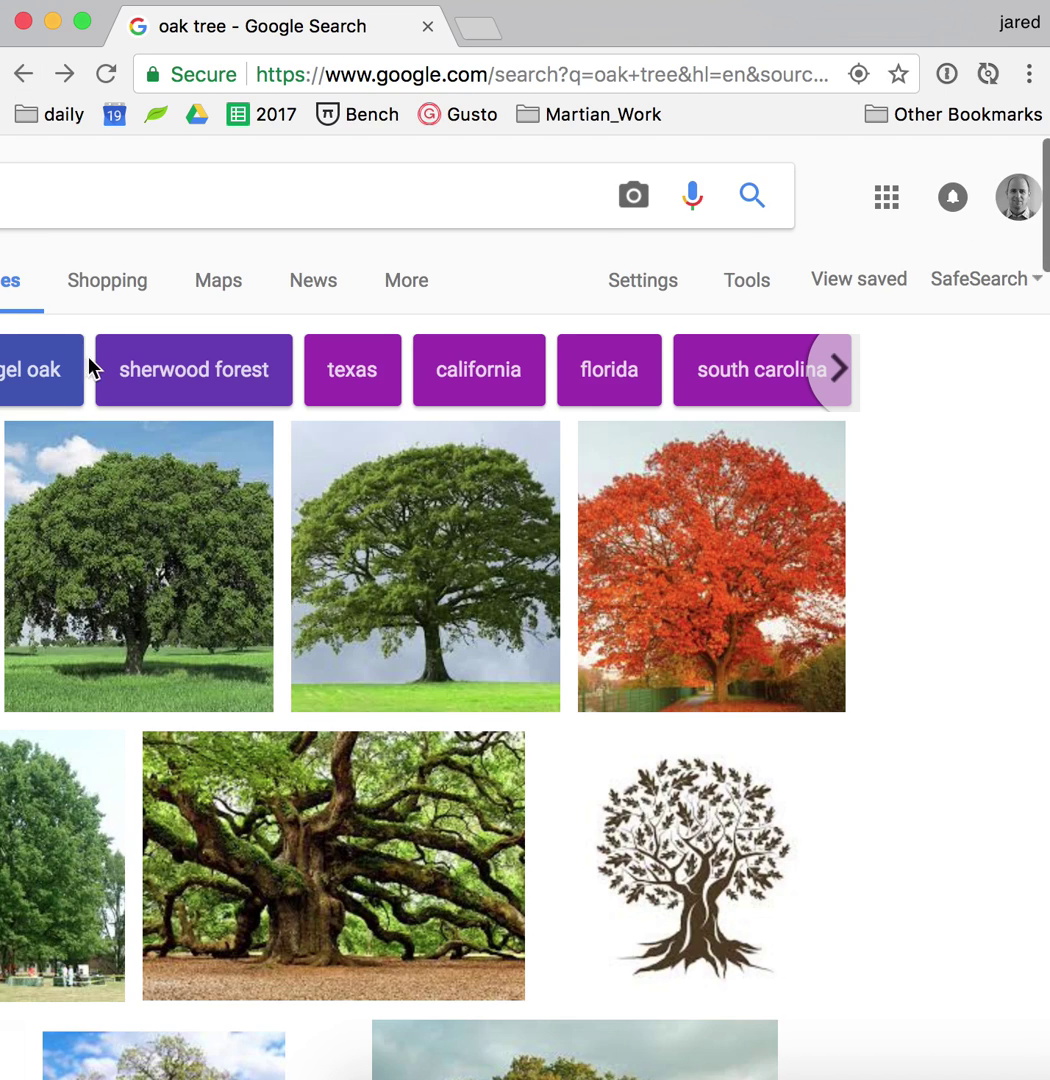
scroll(89, 366, "left", 5)
left_click(128, 205)
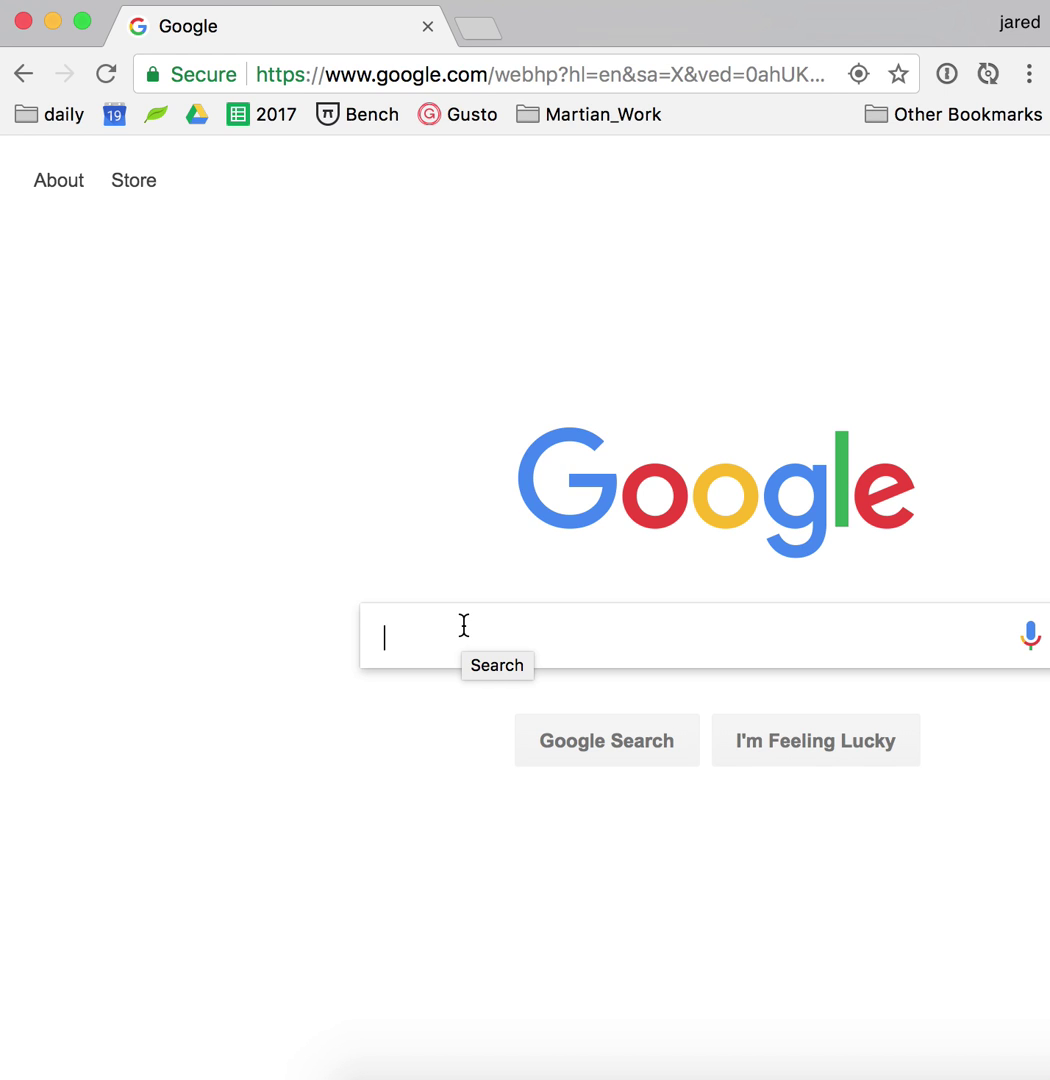
Step: Search 'oak tree filetype:svg' and switch to its Images results
type("oak tree ")
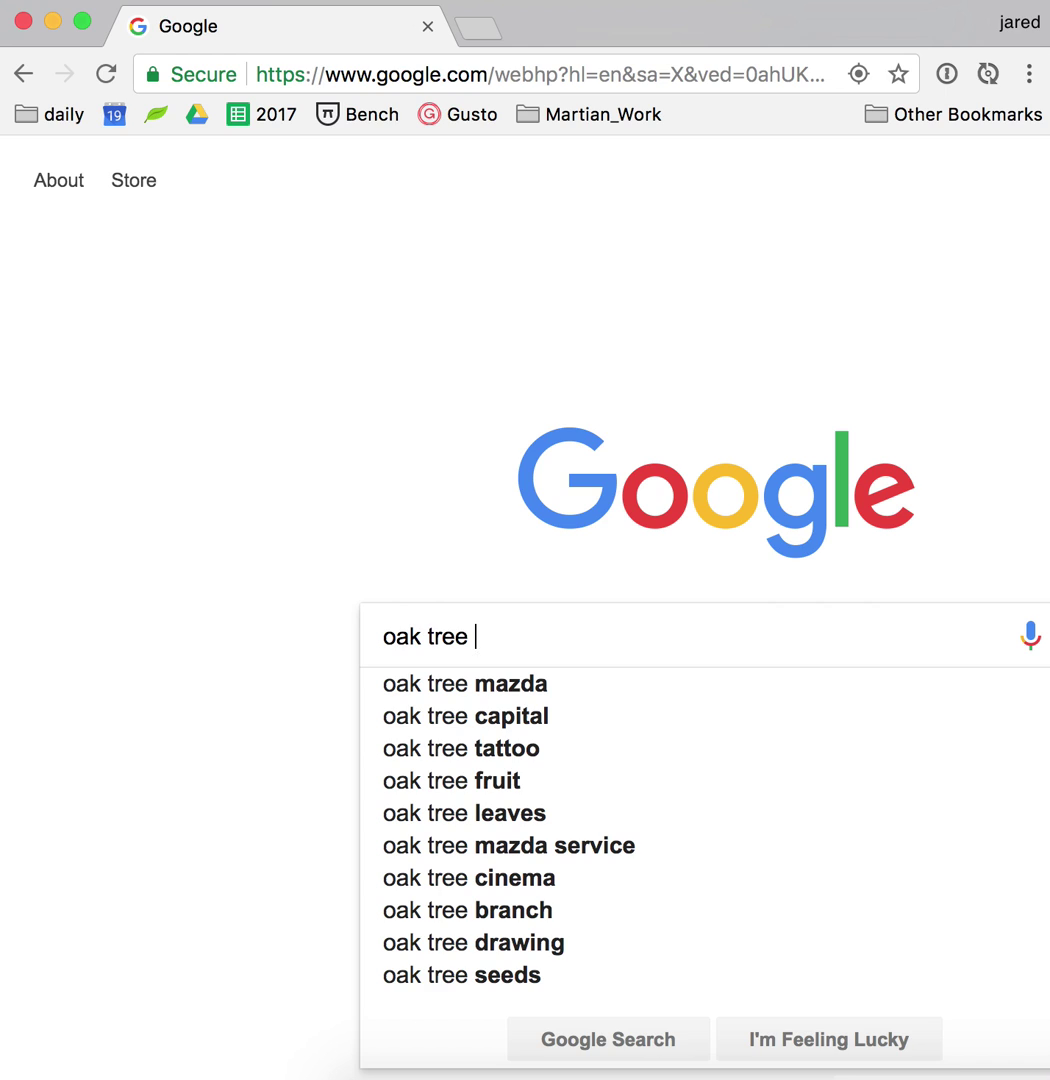
type("filetype")
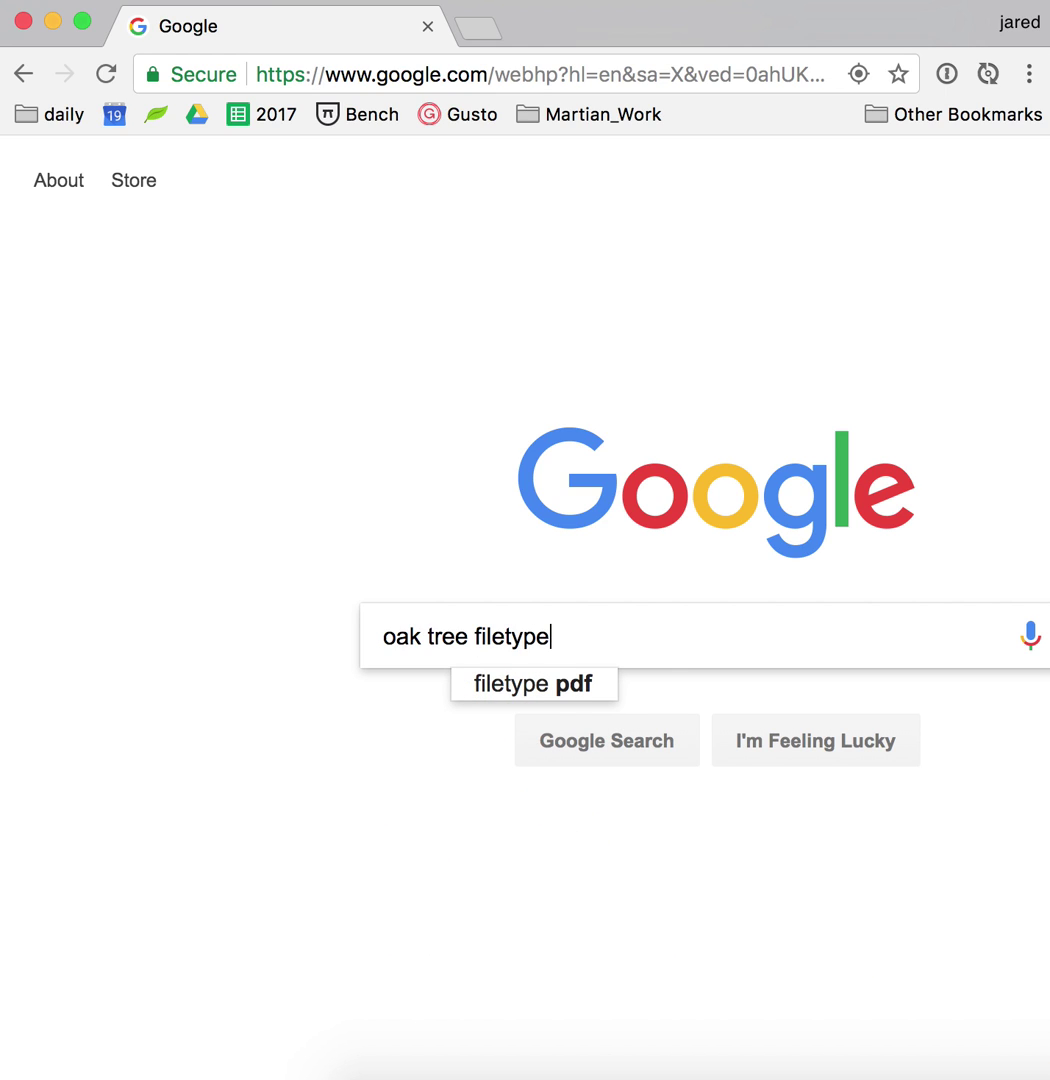
type(":svg")
key("Return")
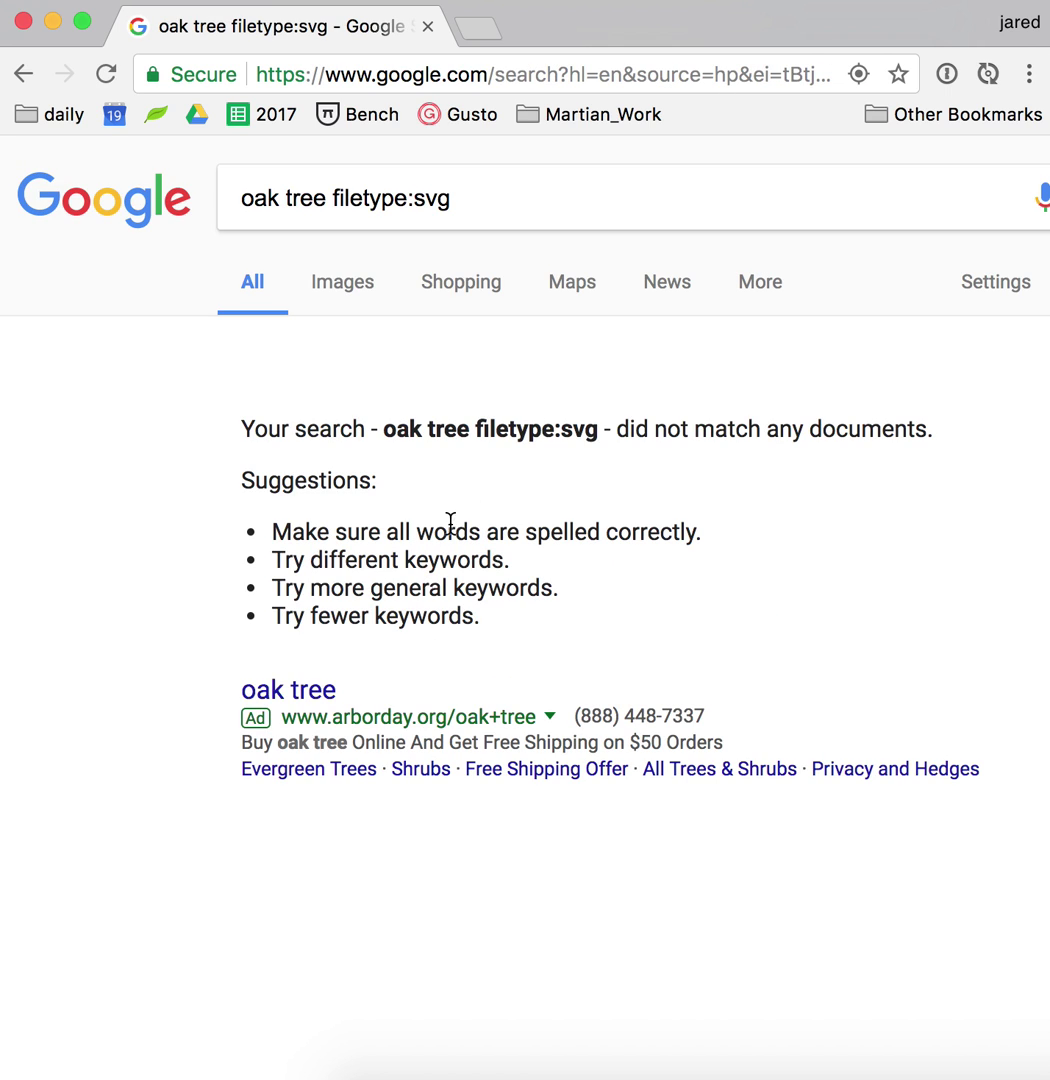
left_click(345, 299)
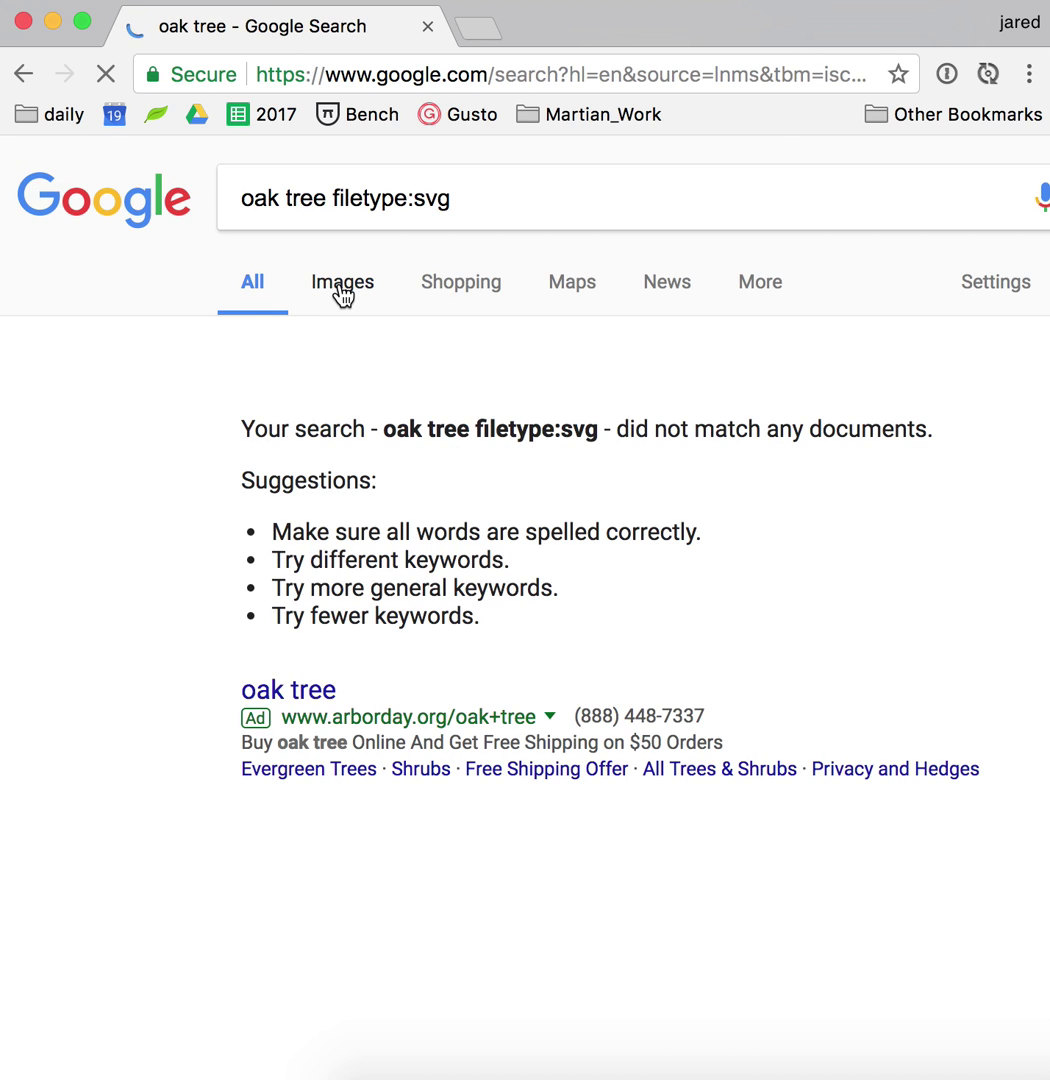
Step: Scroll through the oak tree SVG image results looking for a suitable icon
scroll(410, 560, "down", 1)
scroll(422, 597, "down", 10)
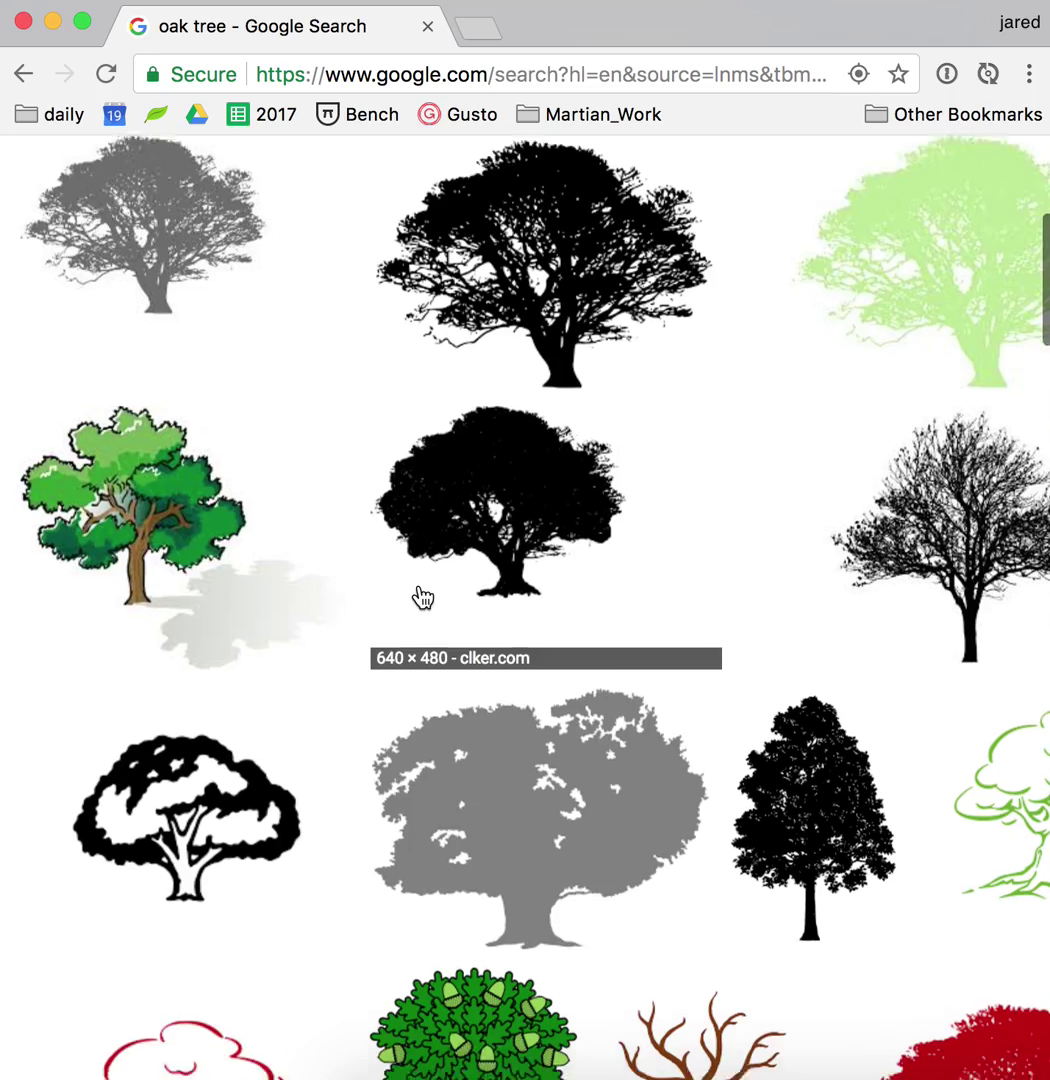
scroll(422, 597, "right", 2)
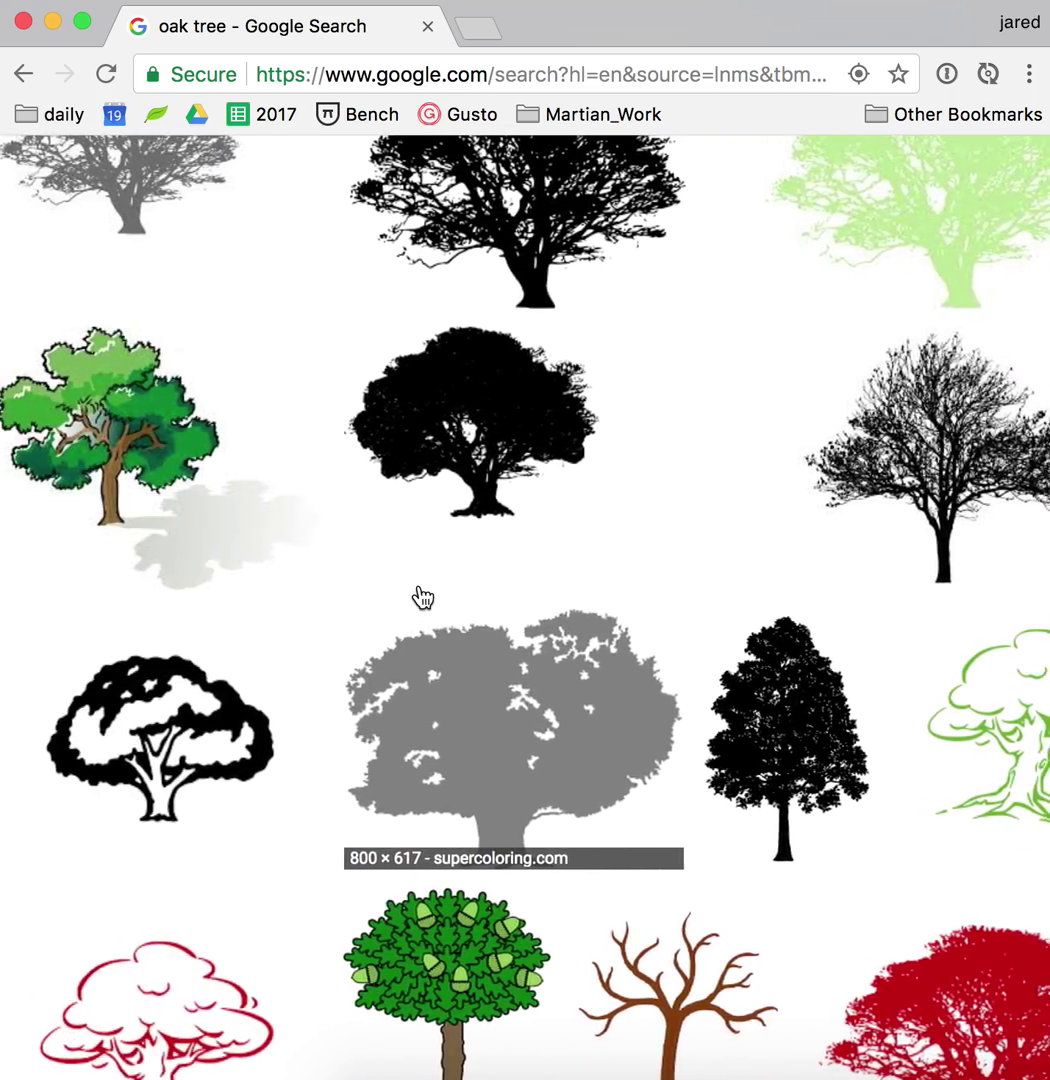
scroll(422, 597, "up", 3)
scroll(422, 597, "down", 10)
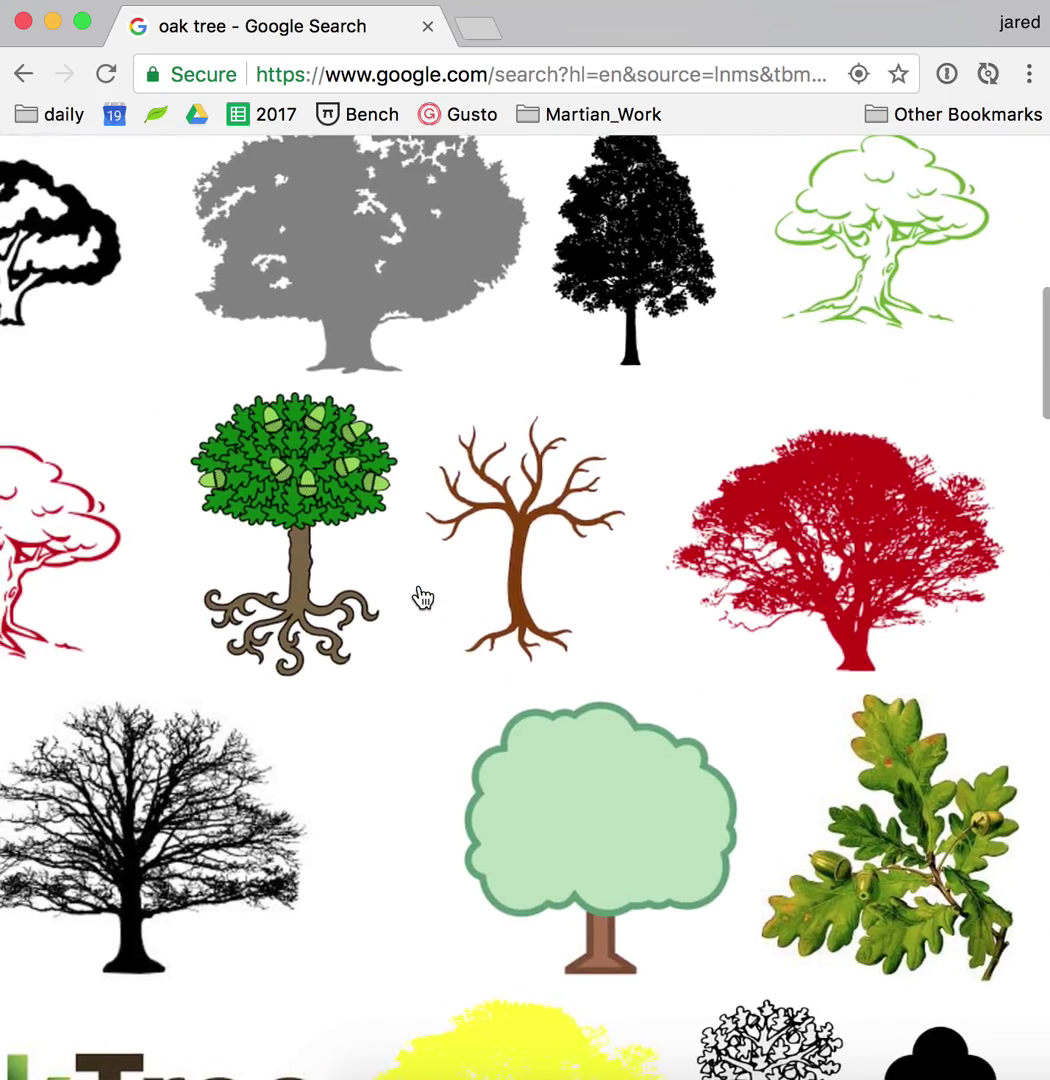
scroll(421, 596, "left", 2)
scroll(422, 597, "down", 15)
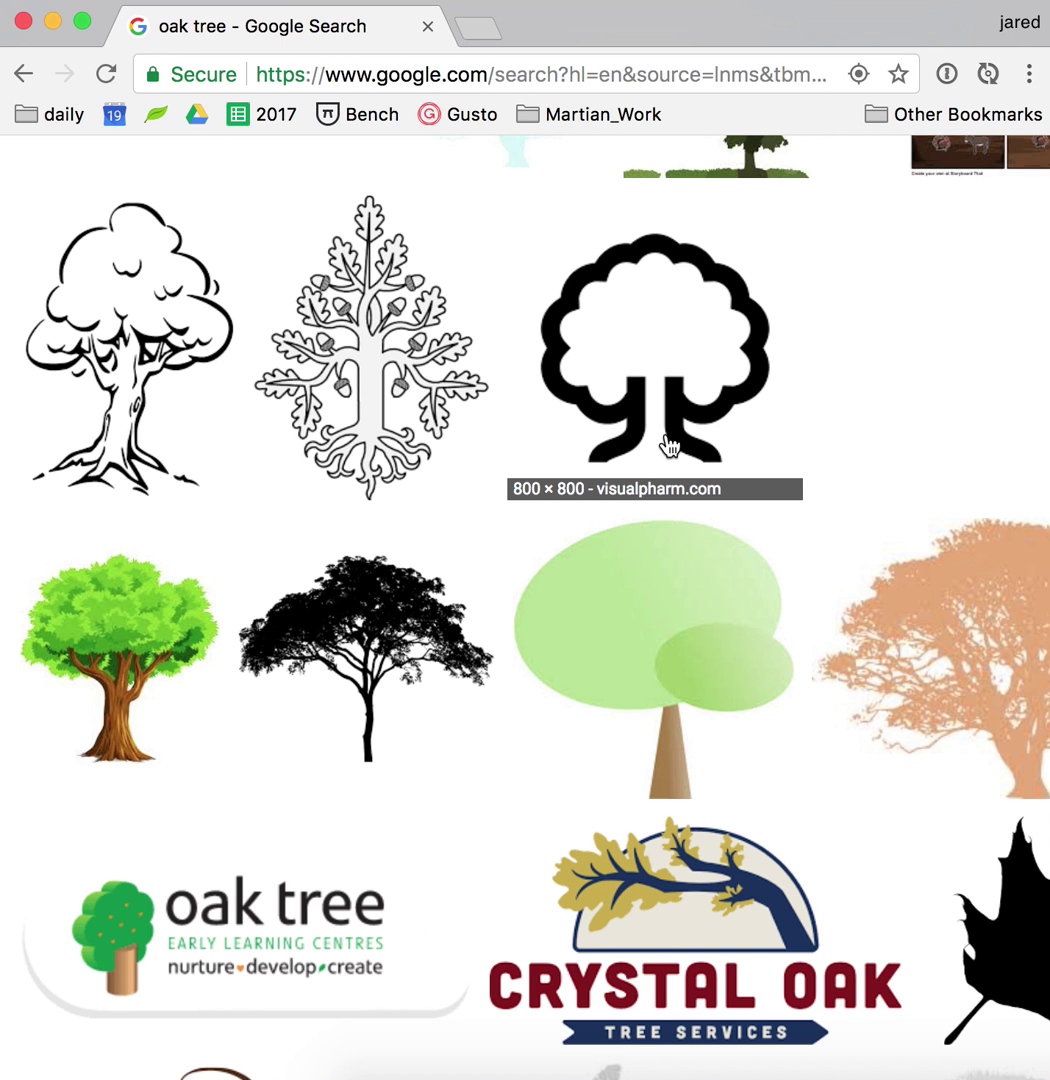
scroll(669, 446, "up", 5)
scroll(669, 446, "down", 5)
scroll(669, 446, "left", 2)
scroll(669, 446, "down", 15)
scroll(667, 437, "down", 4)
scroll(669, 446, "down", 7)
scroll(669, 446, "down", 7)
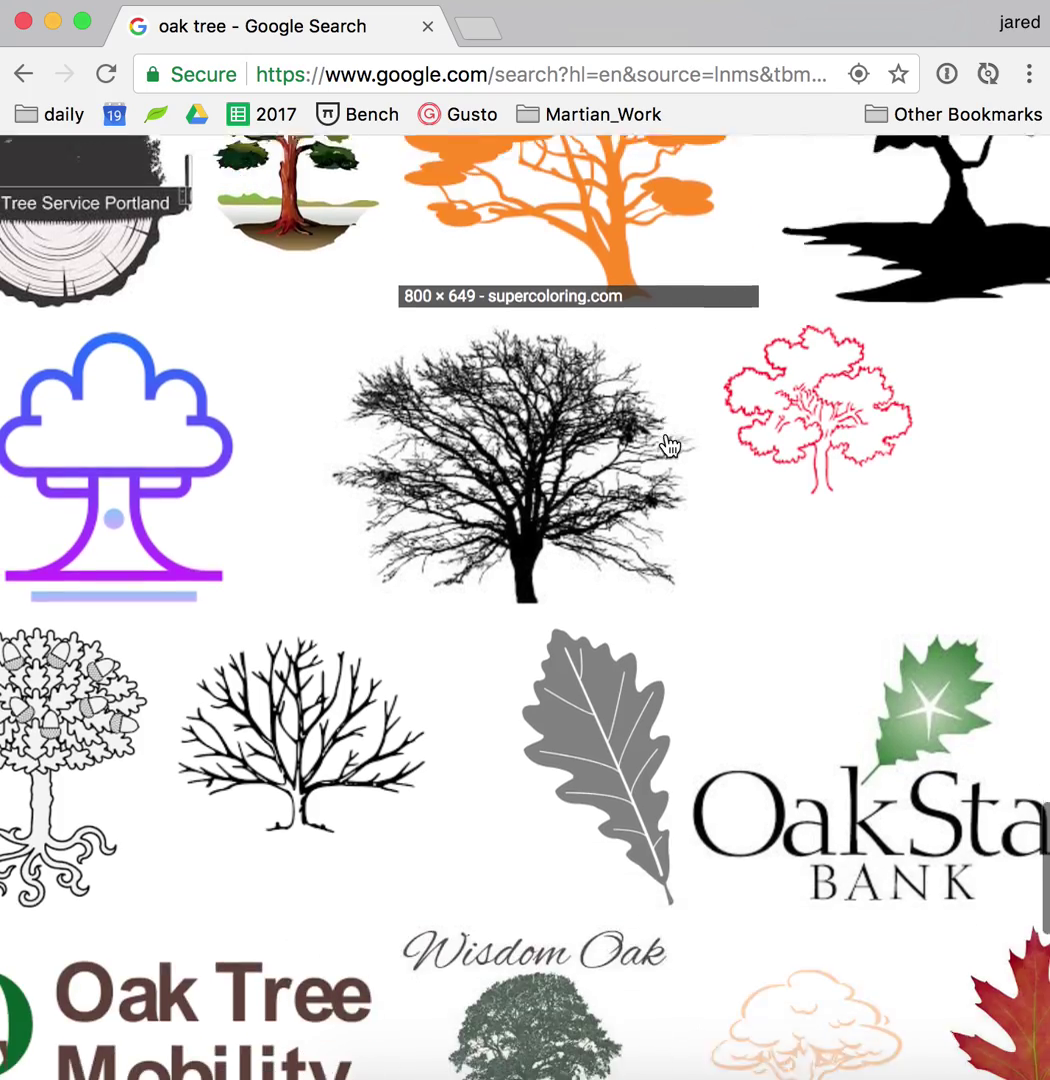
scroll(669, 446, "up", 20)
scroll(669, 446, "up", 13)
scroll(670, 446, "down", 4)
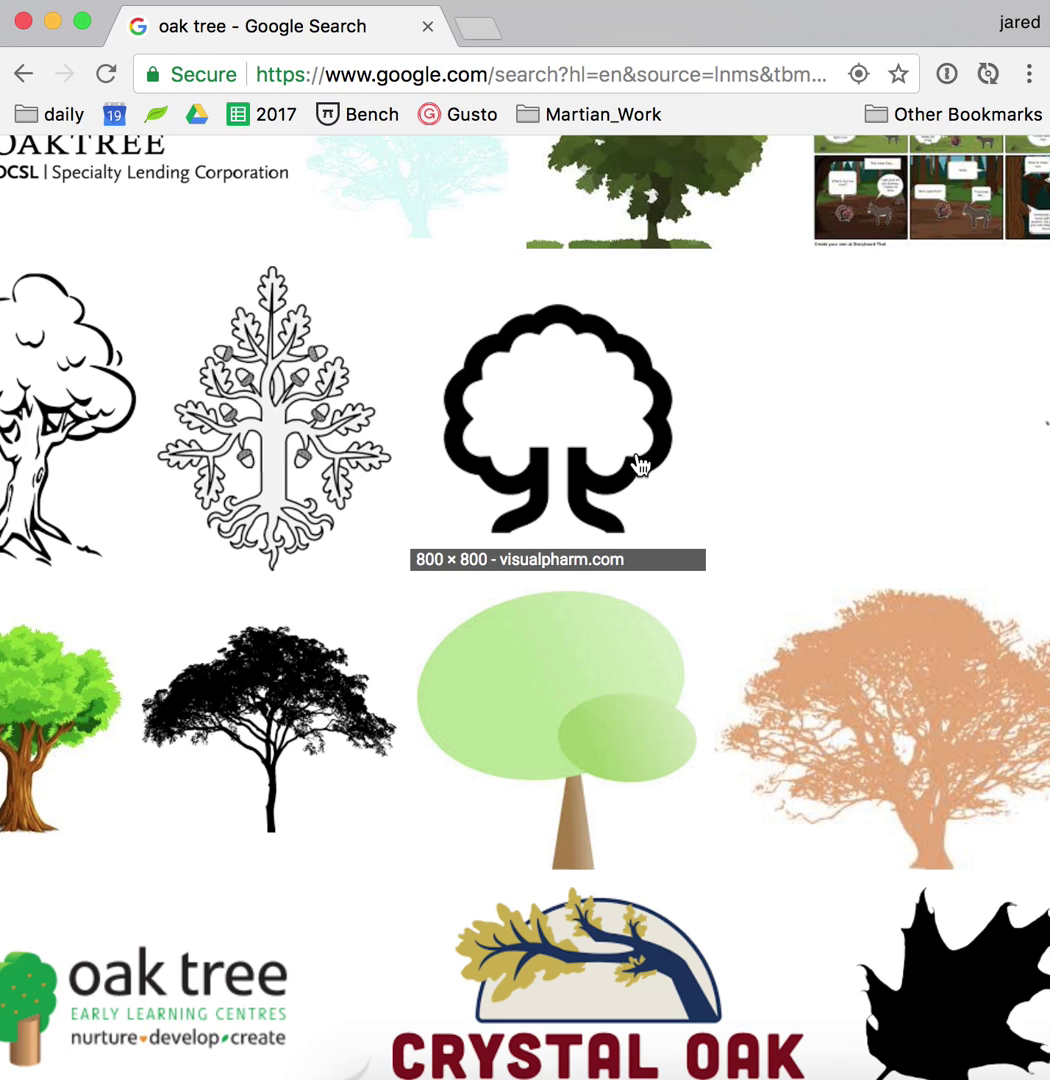
Step: Open the VisualPharm outline oak tree icon at full size in its own tab
left_click(638, 465)
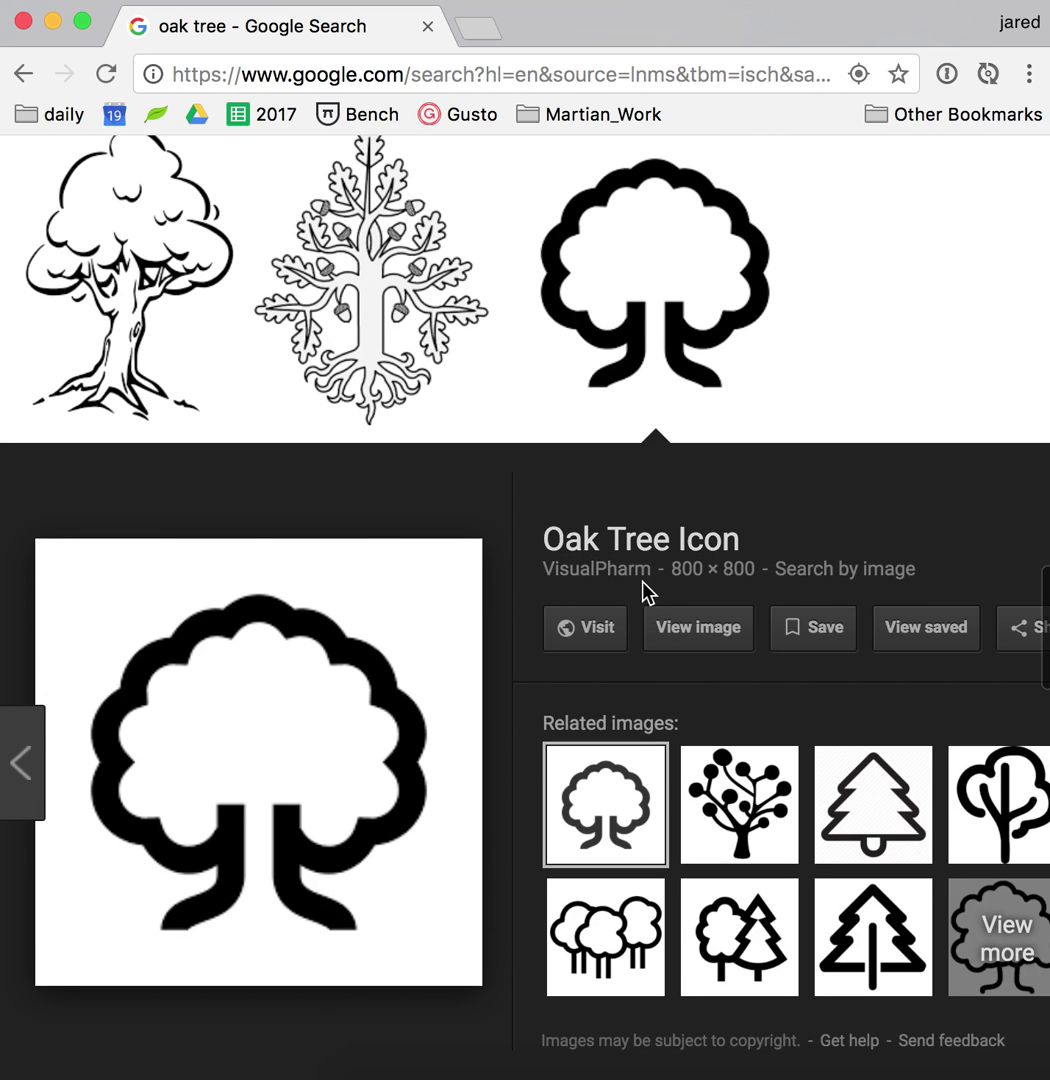
left_click(698, 636)
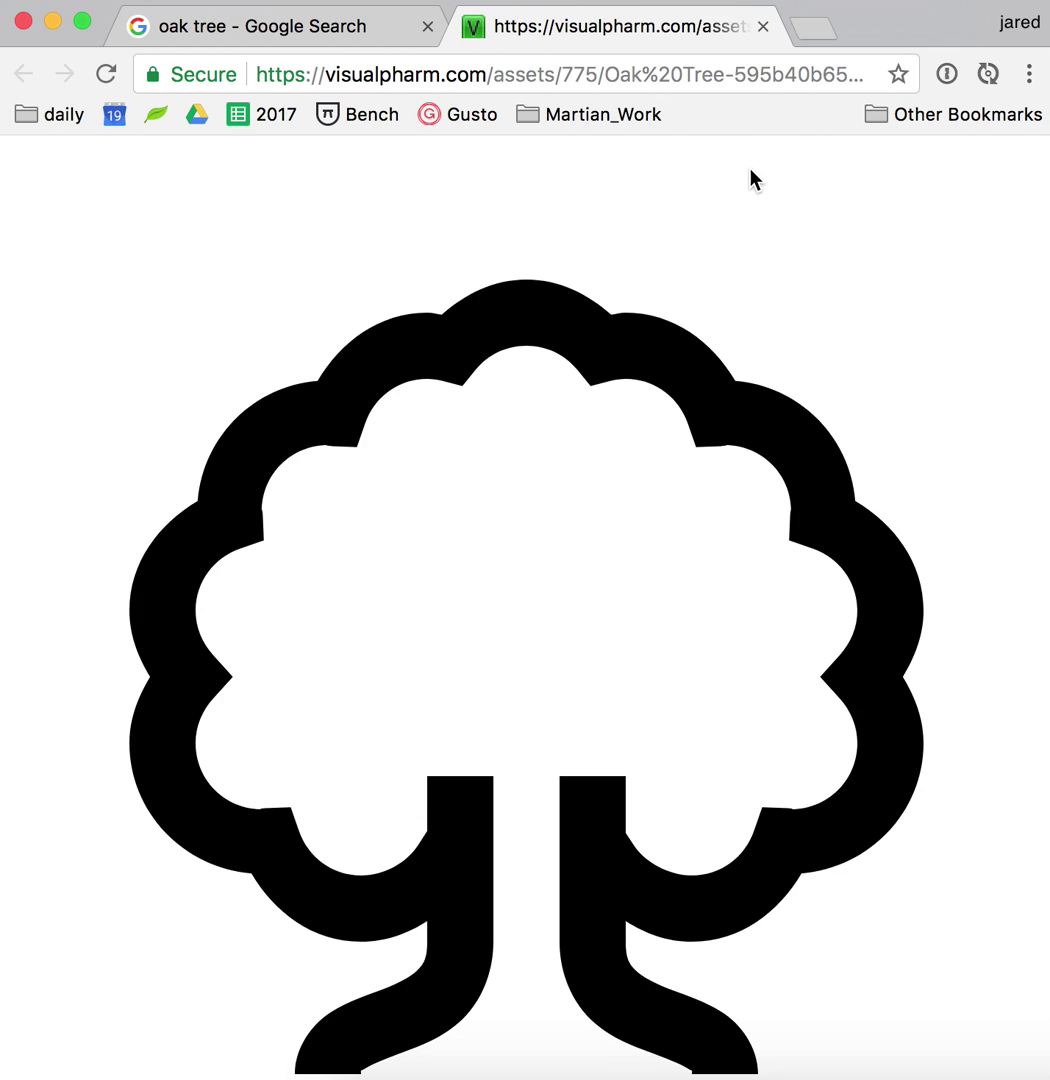
left_click_drag(710, 73, 875, 74)
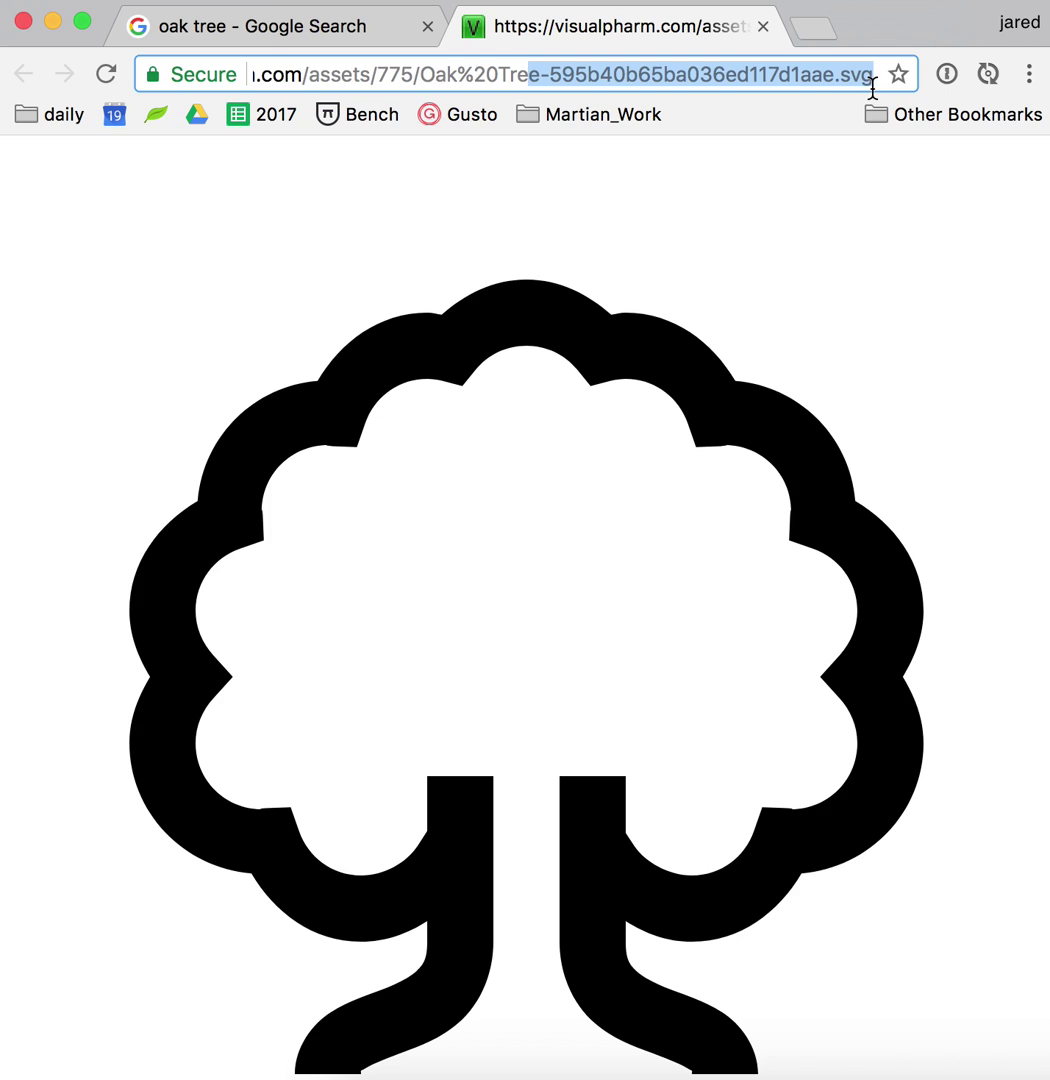
key("super+a")
left_click(720, 405)
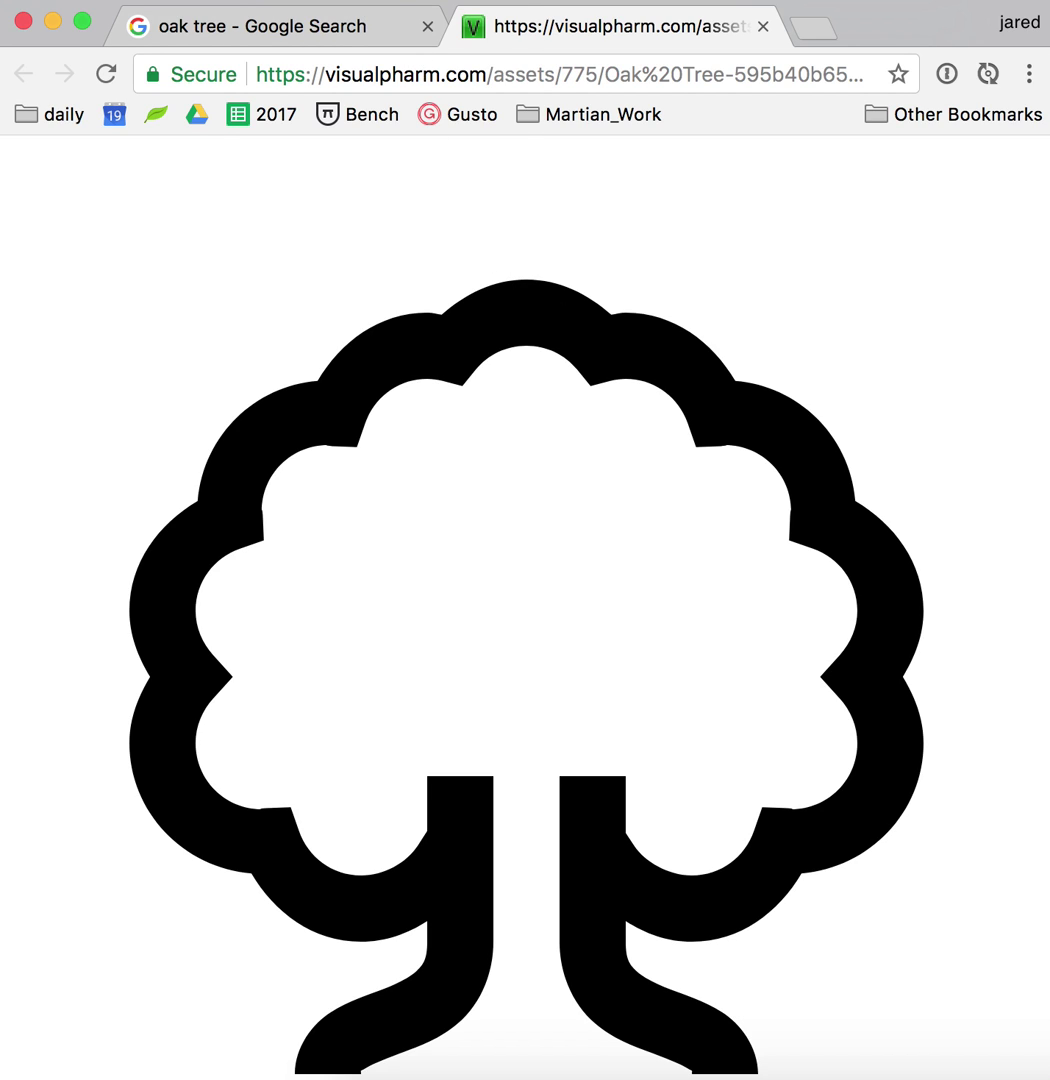
Step: Save the icon page as 'oak' in SVG format to the Desktop
left_click(205, 0)
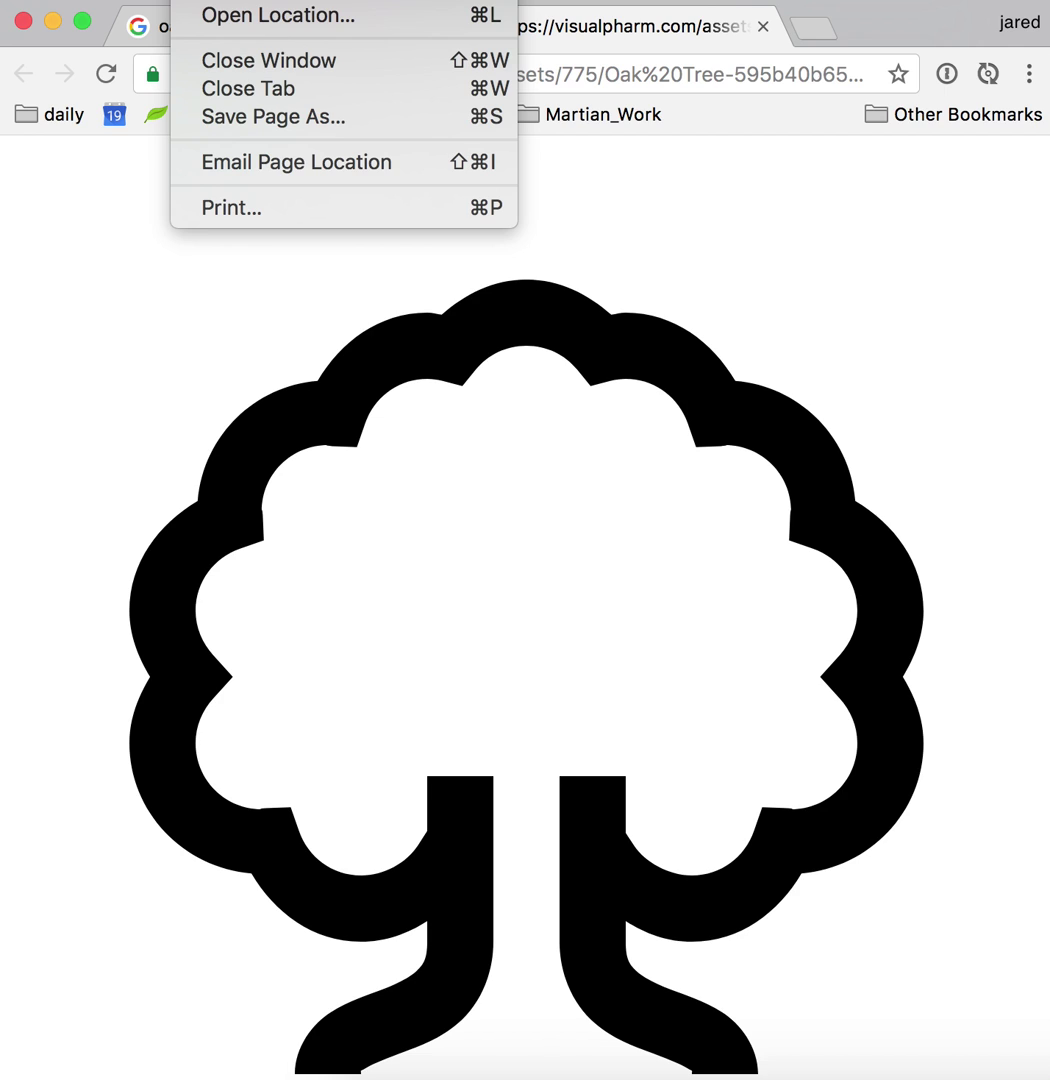
left_click(282, 118)
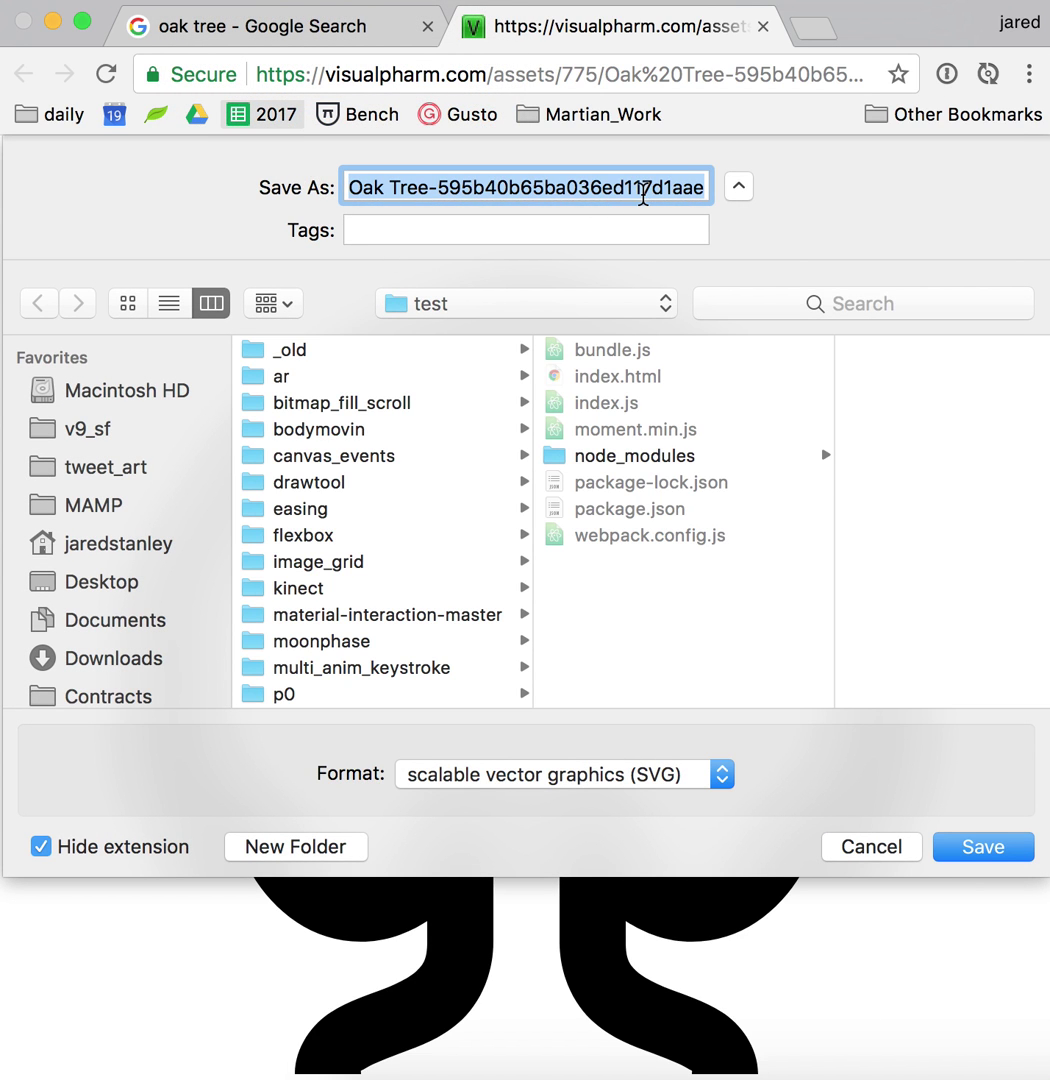
left_click(643, 190)
key("Right")
key("Right")
key("Right")
key("Right")
key("Right")
key("Right")
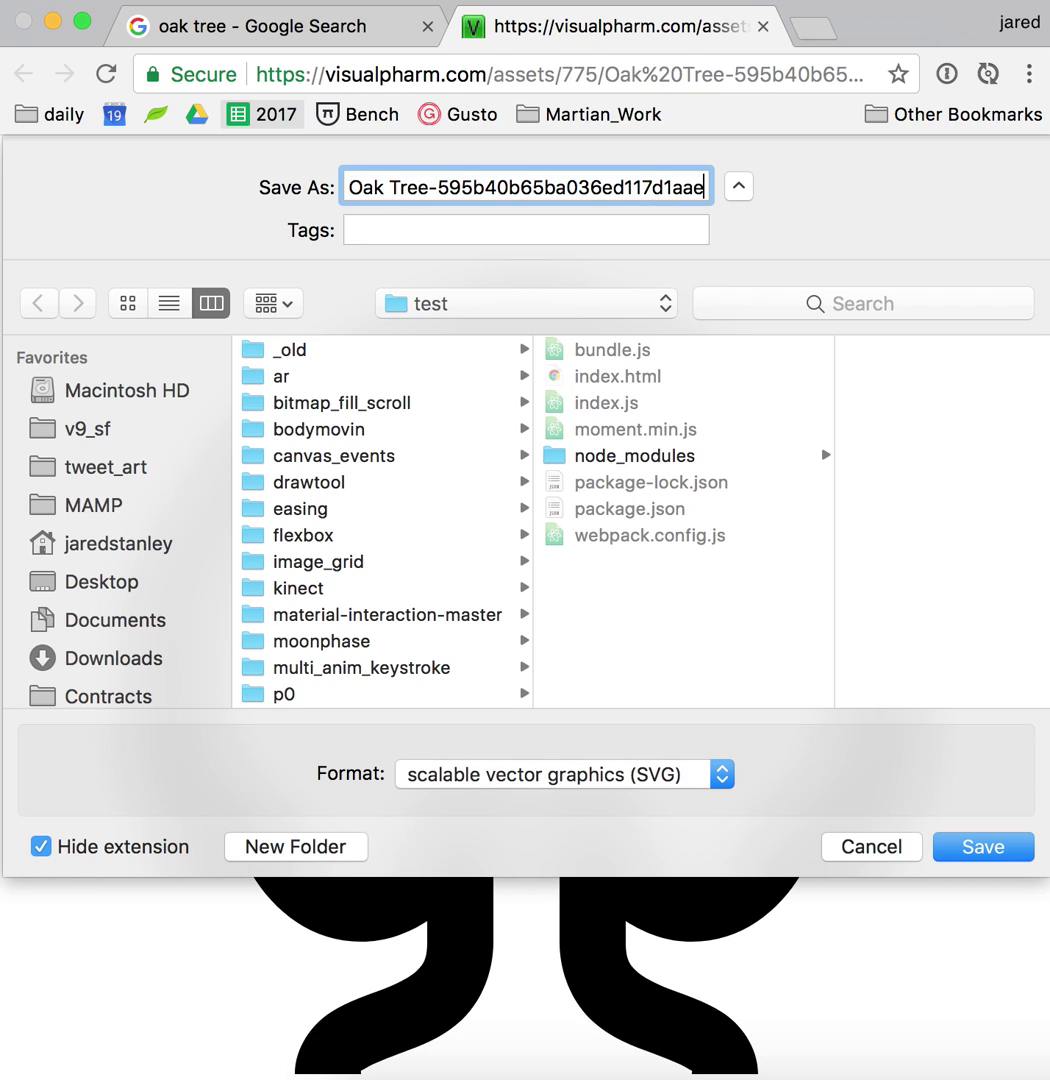
key("super+a")
type("oak")
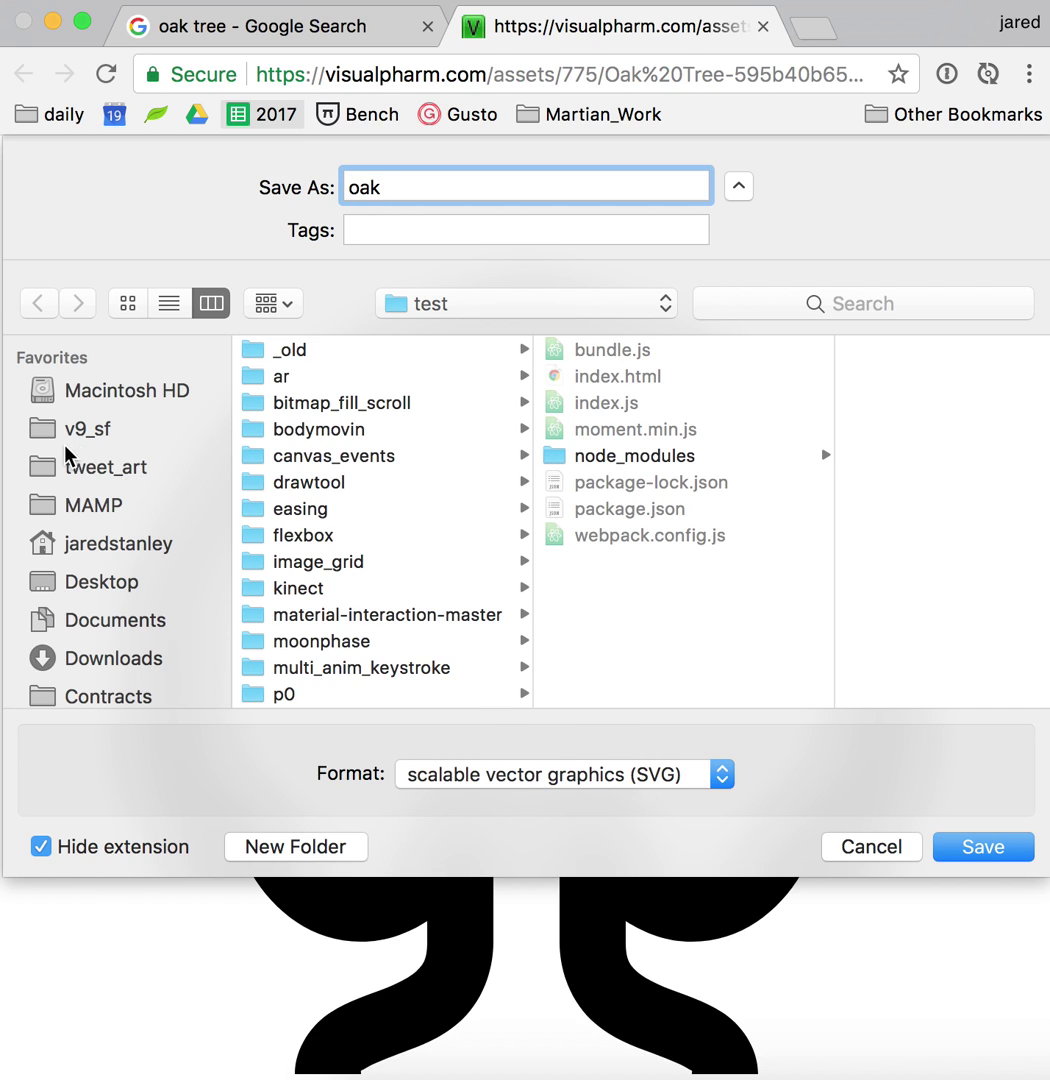
left_click(103, 598)
left_click(958, 848)
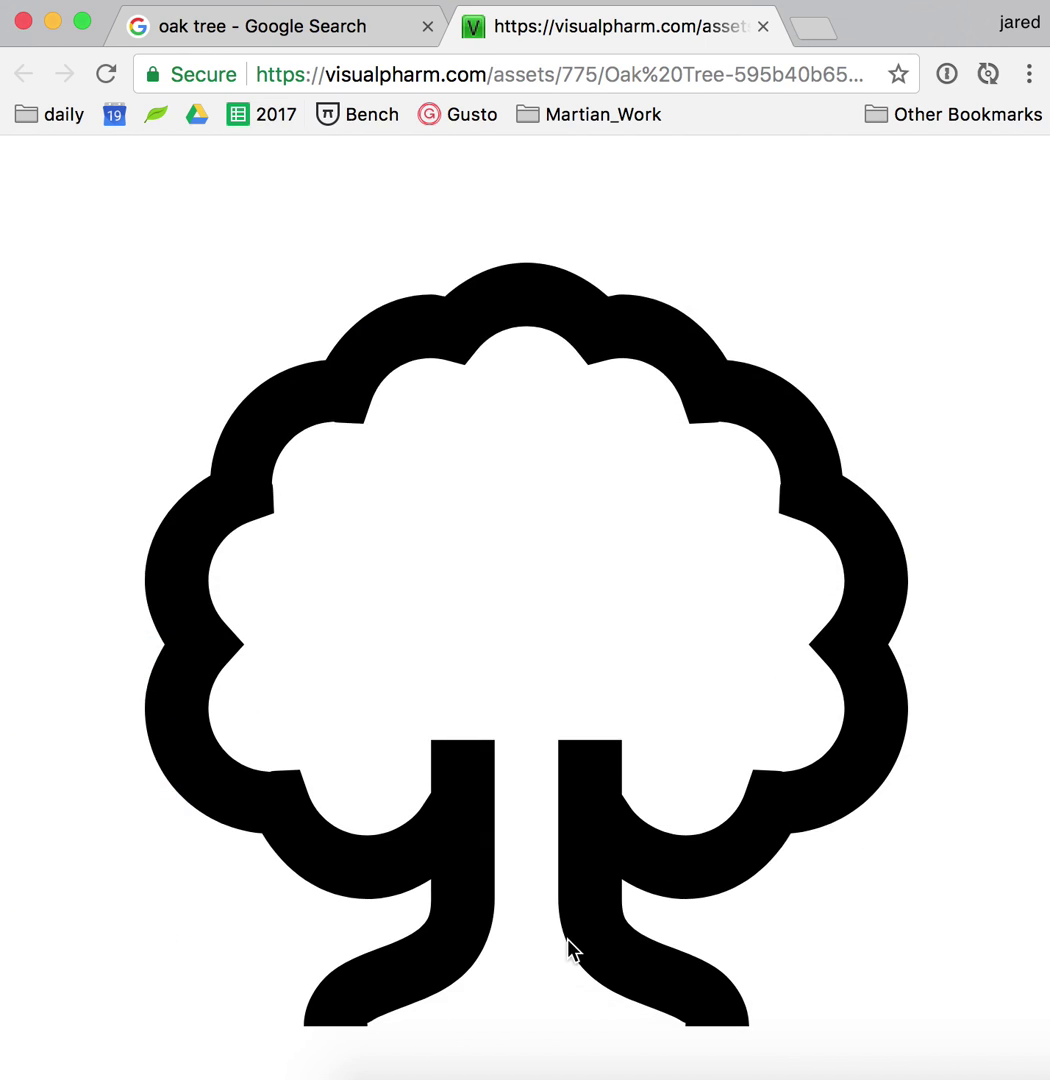
Step: In Finder's Desktop folder, Quick Look oak.svg to confirm the oak outline, then return to Chrome
left_click(373, 1070)
left_click(140, 258)
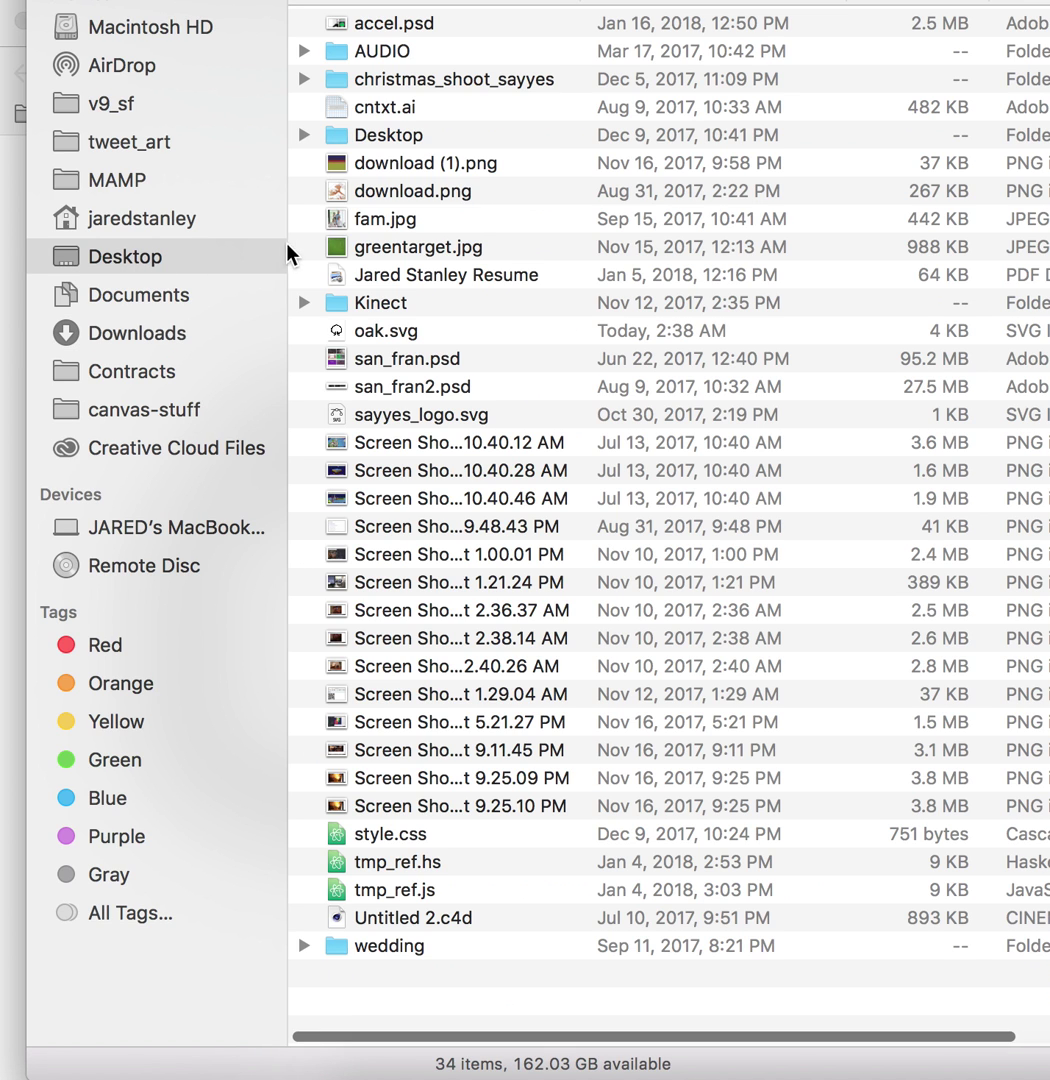
scroll(318, 665, "down", 1)
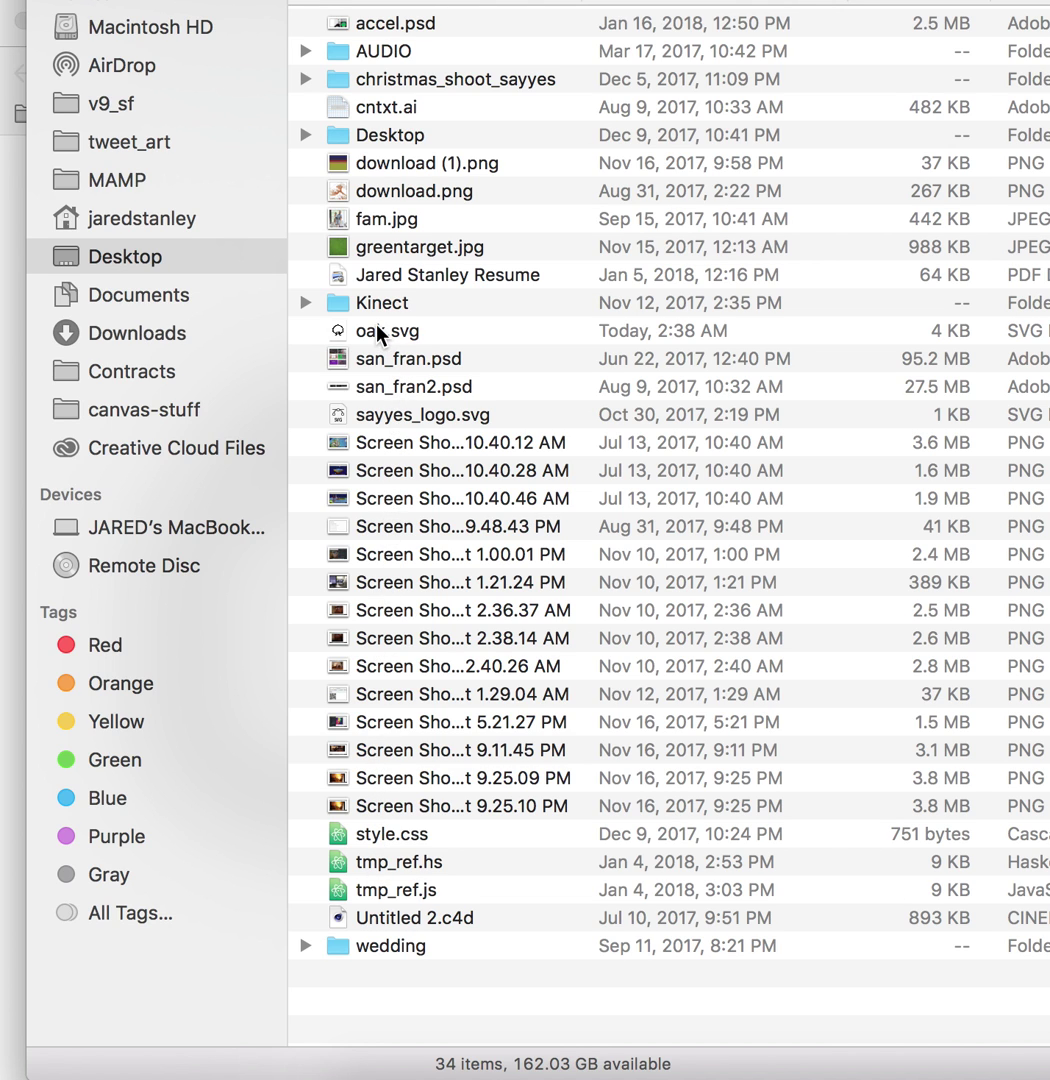
left_click(380, 333)
key("space")
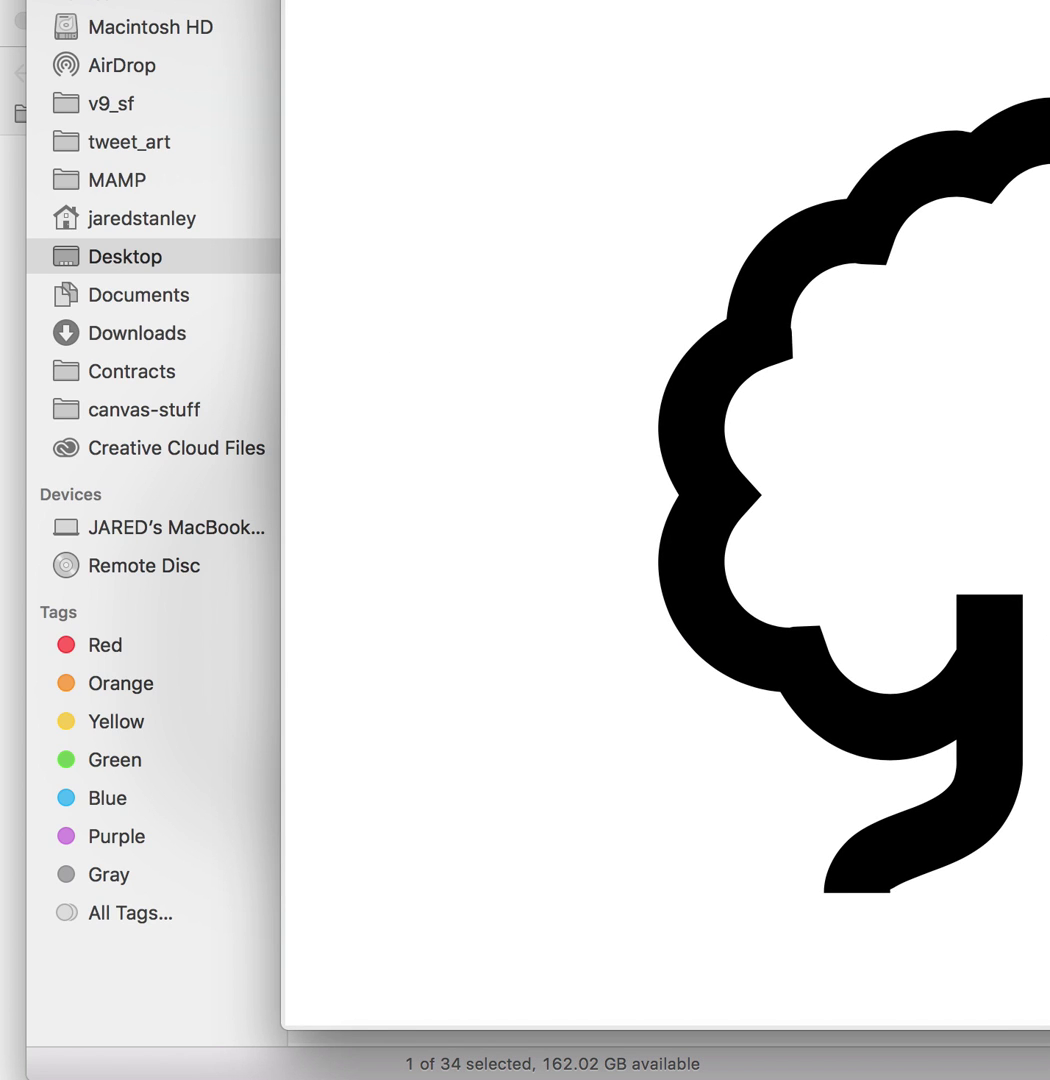
key("space")
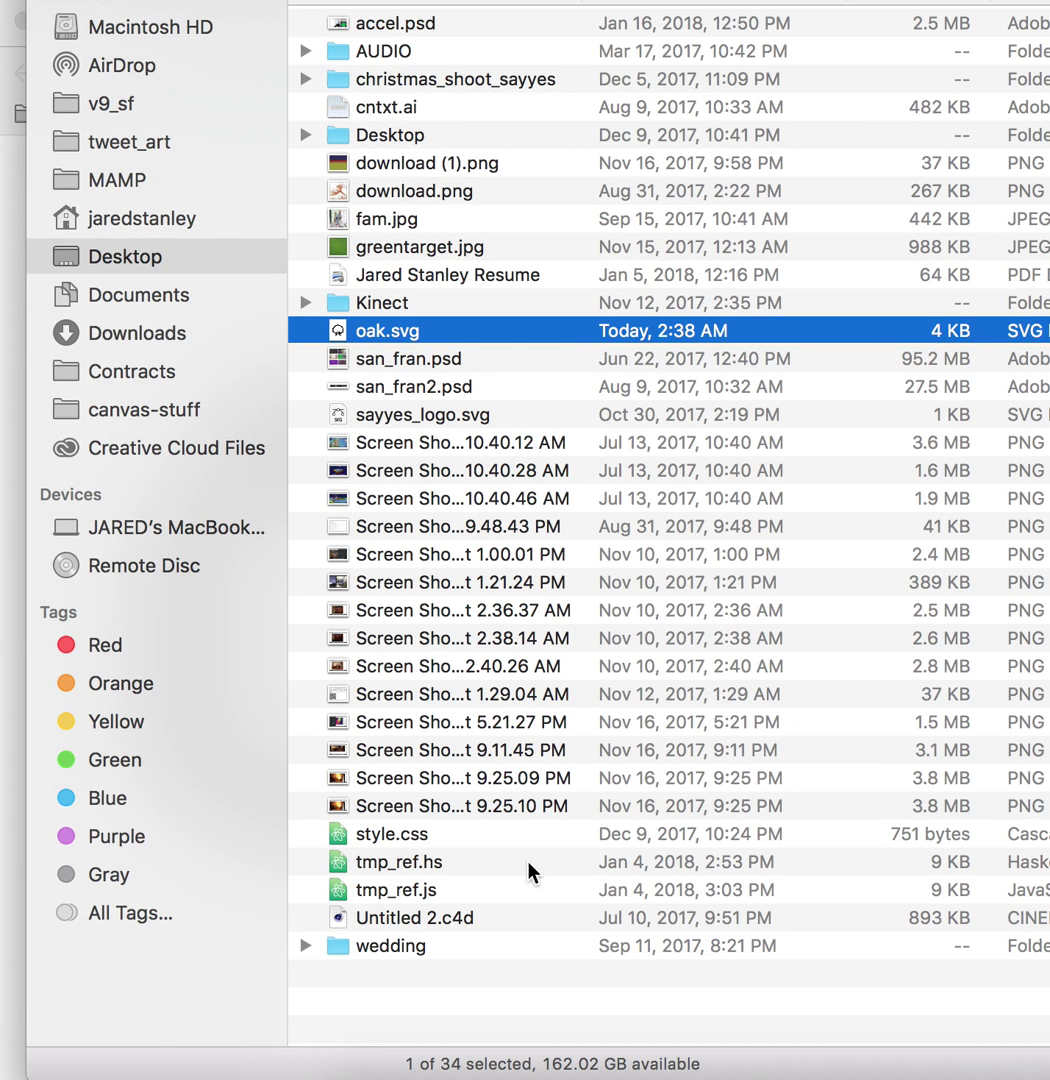
left_click(478, 1070)
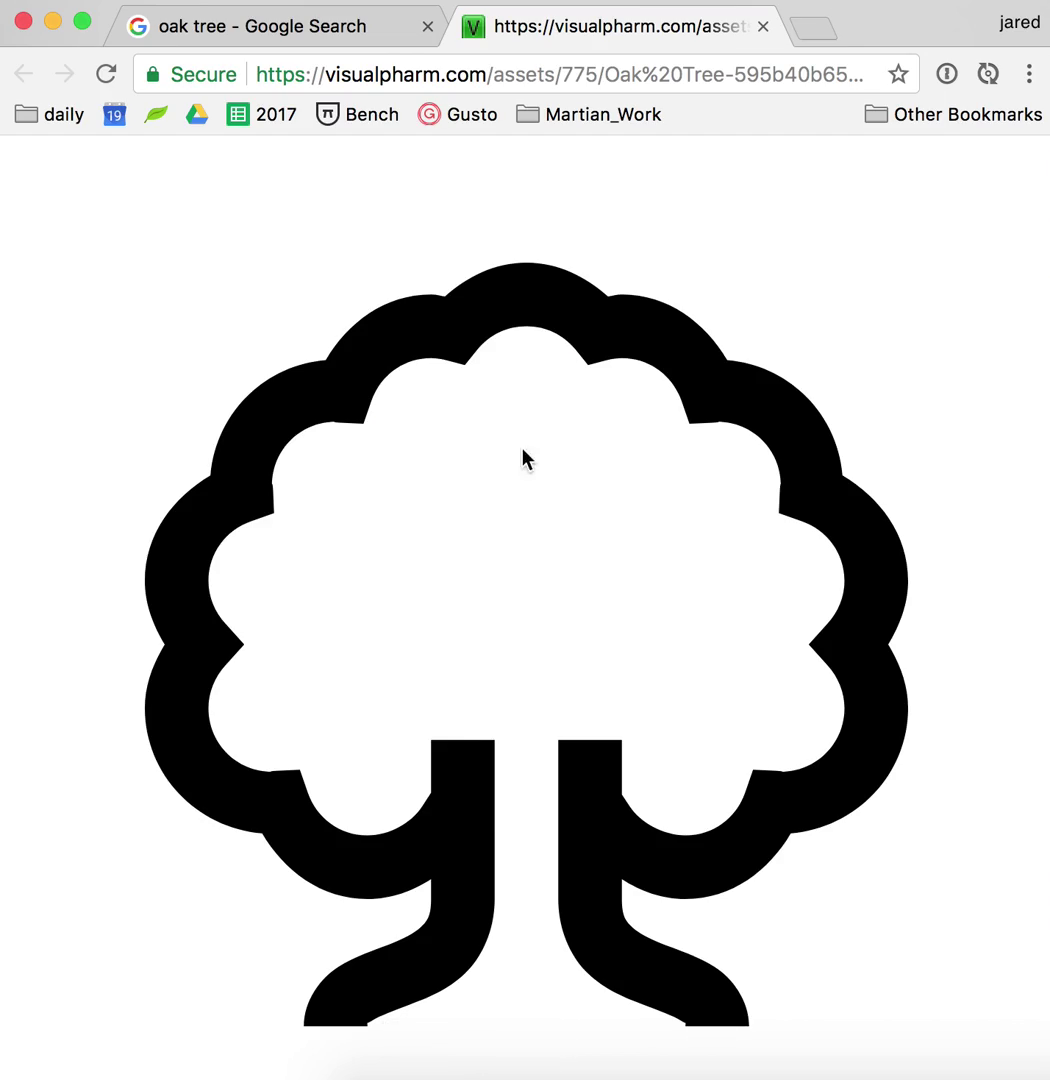
Step: Close the oak icon tab and return to the oak tree image results
key("super+w")
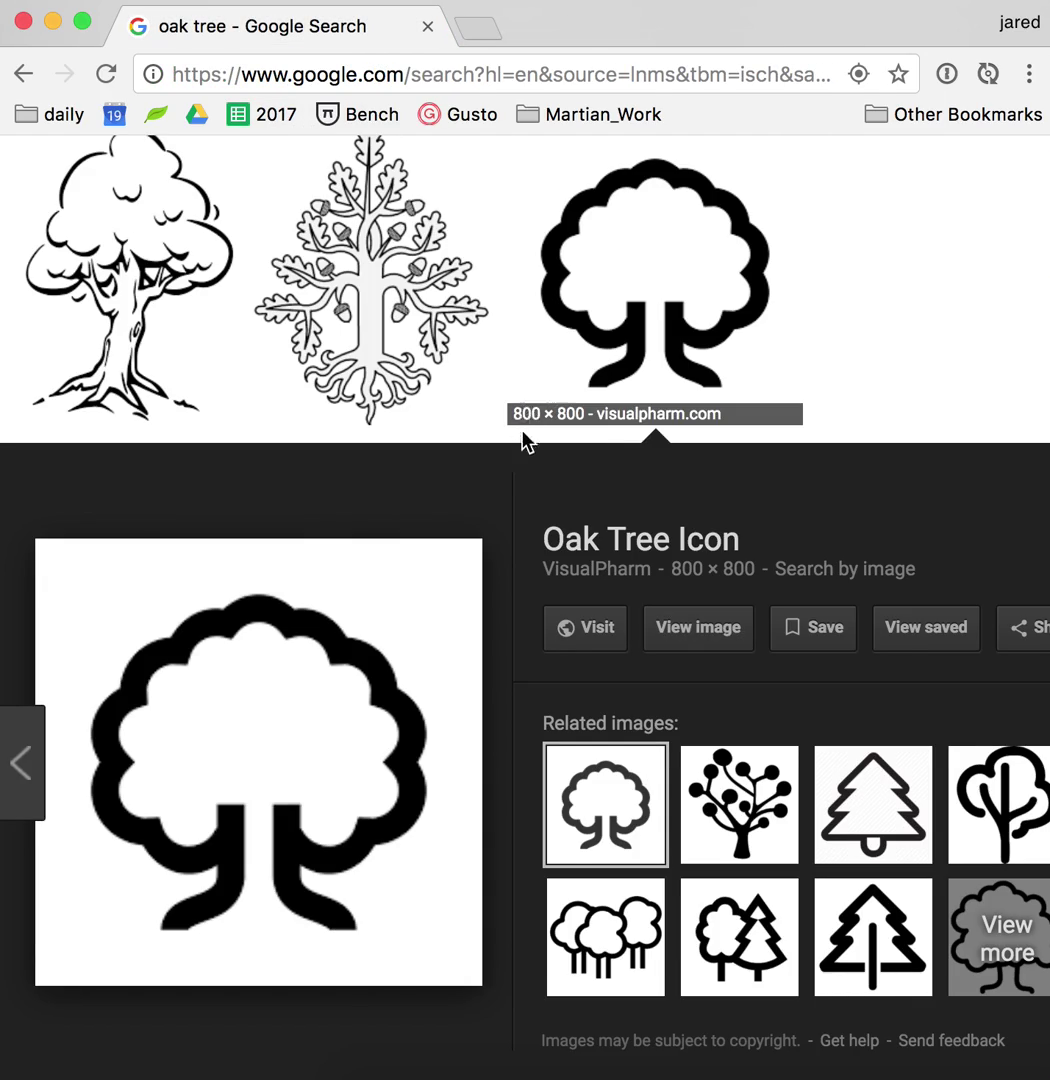
scroll(523, 450, "up", 5)
scroll(523, 450, "up", 10)
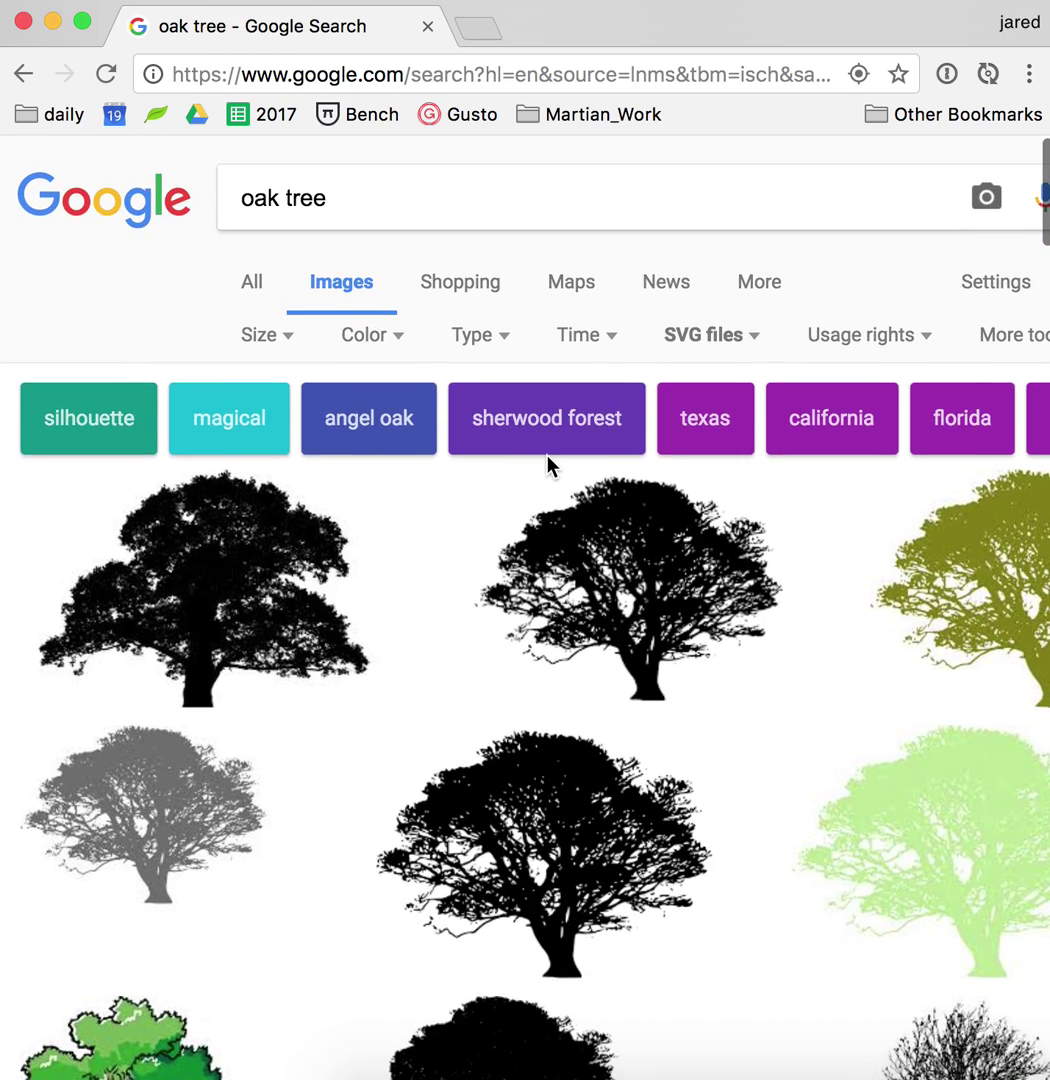
scroll(551, 440, "right", 5)
scroll(551, 440, "left", 2)
scroll(545, 450, "left", 3)
scroll(614, 266, "right", 8)
scroll(614, 266, "left", 8)
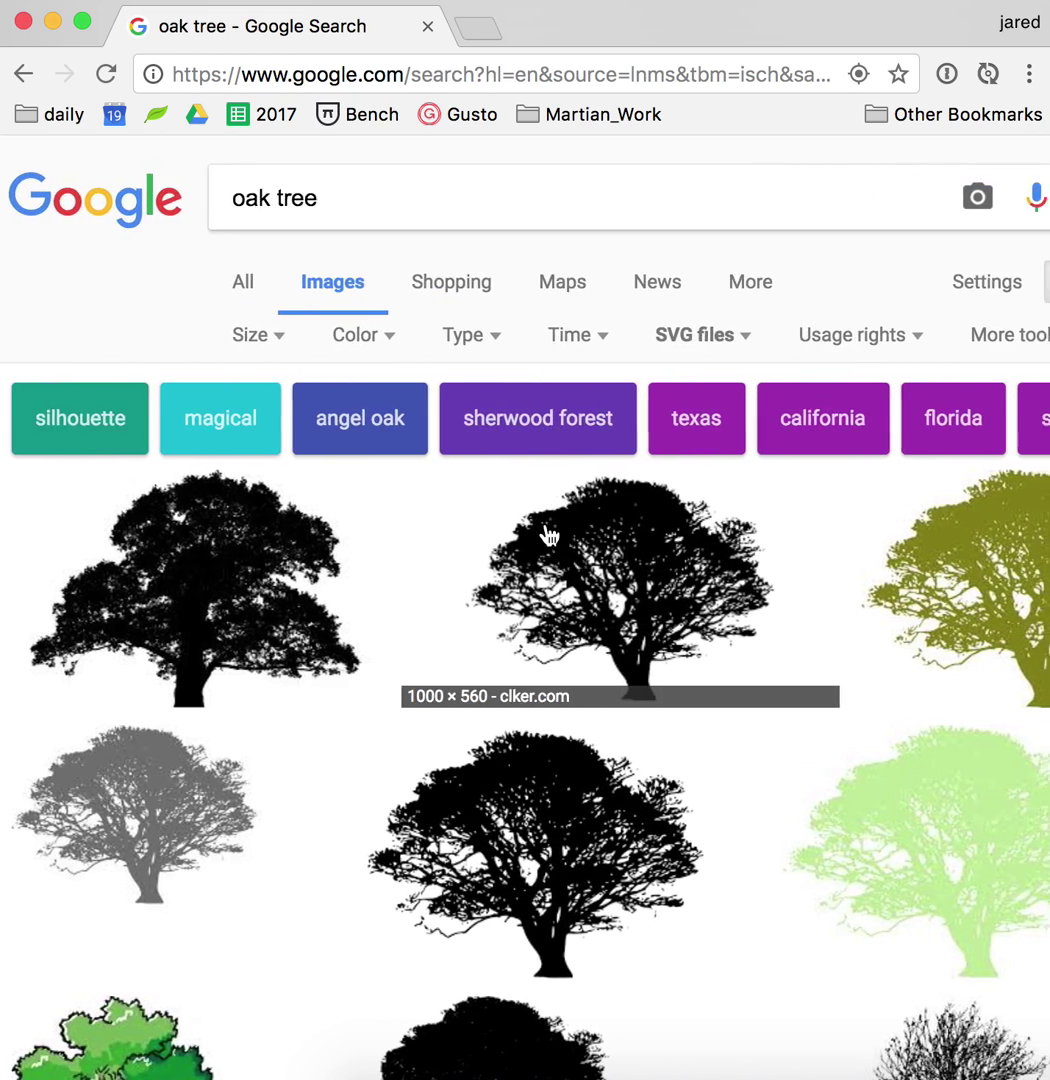
scroll(549, 535, "down", 12)
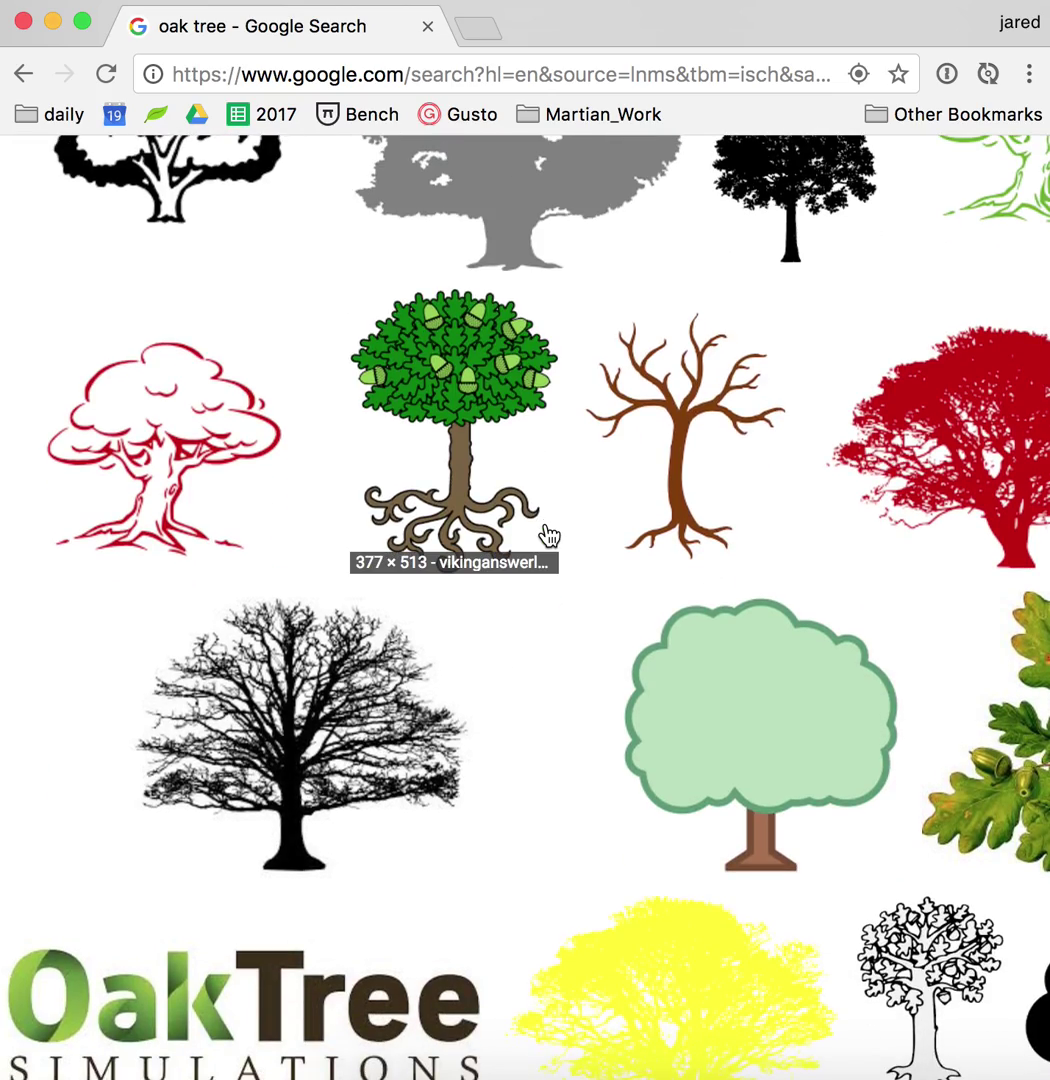
scroll(549, 535, "down", 5)
scroll(549, 535, "up", 20)
Step: Search images for 'airbnb logo' and open the dark 800 × 800 logo at full size
triple_click(479, 200)
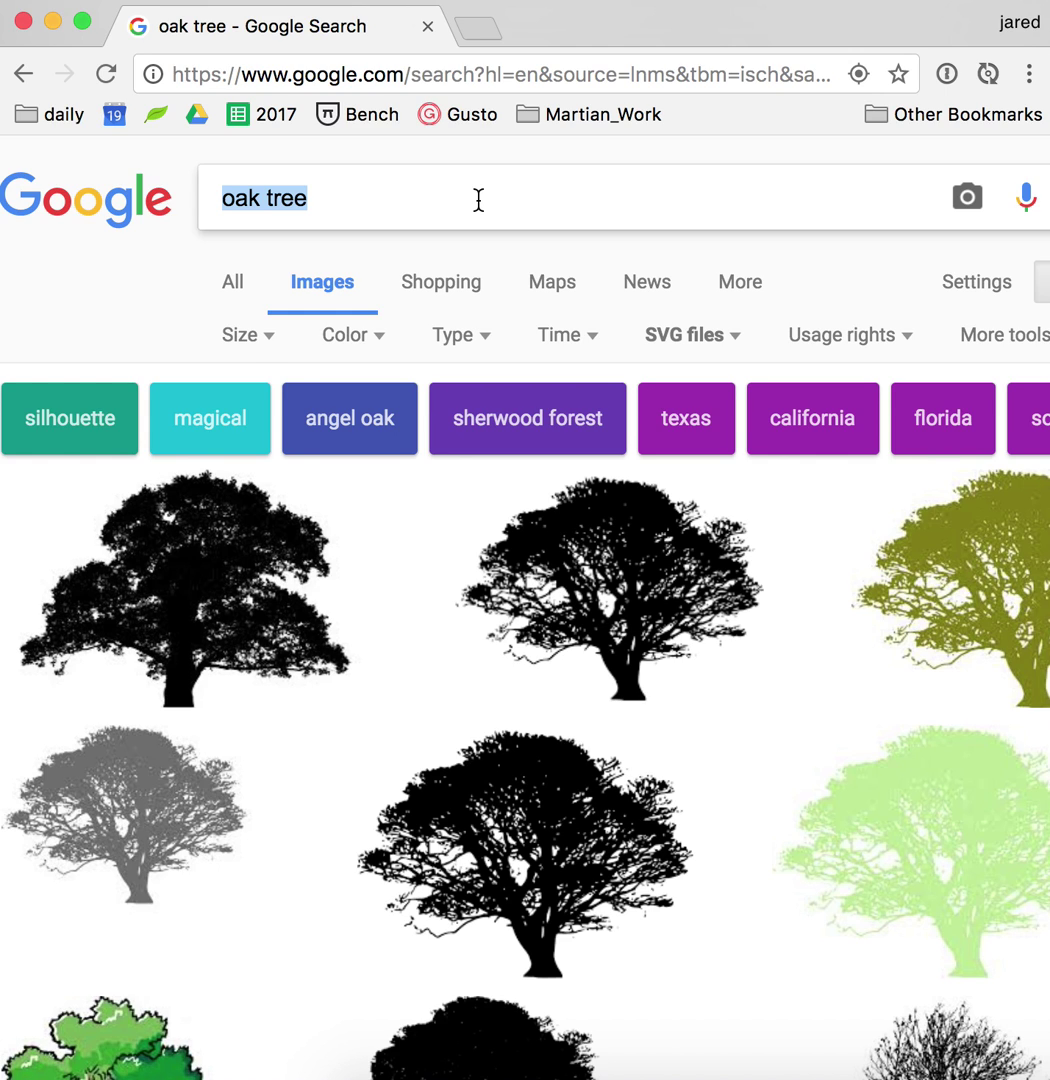
type("airbnb lgo")
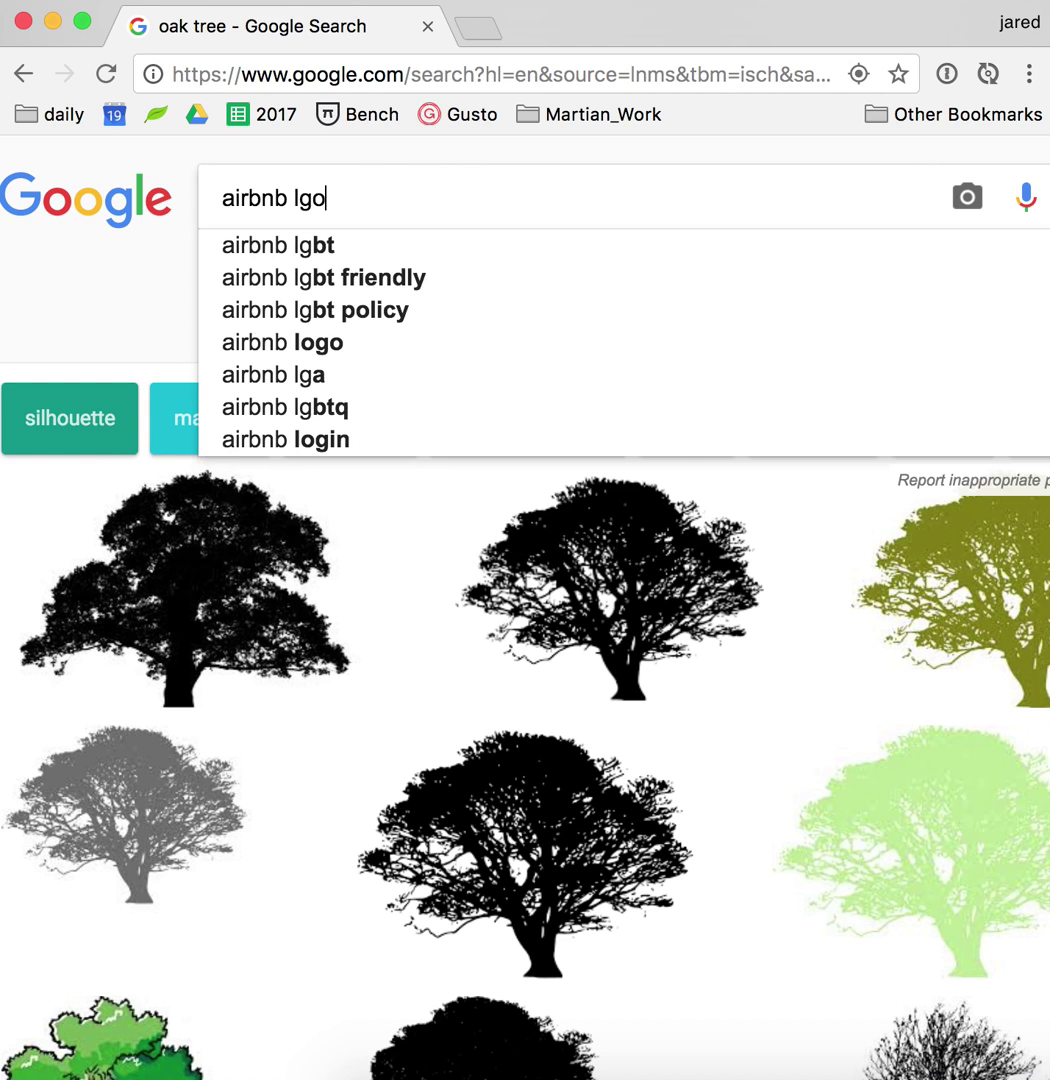
type("o")
key("BackSpace")
key("BackSpace")
key("BackSpace")
type("ogo")
key("Return")
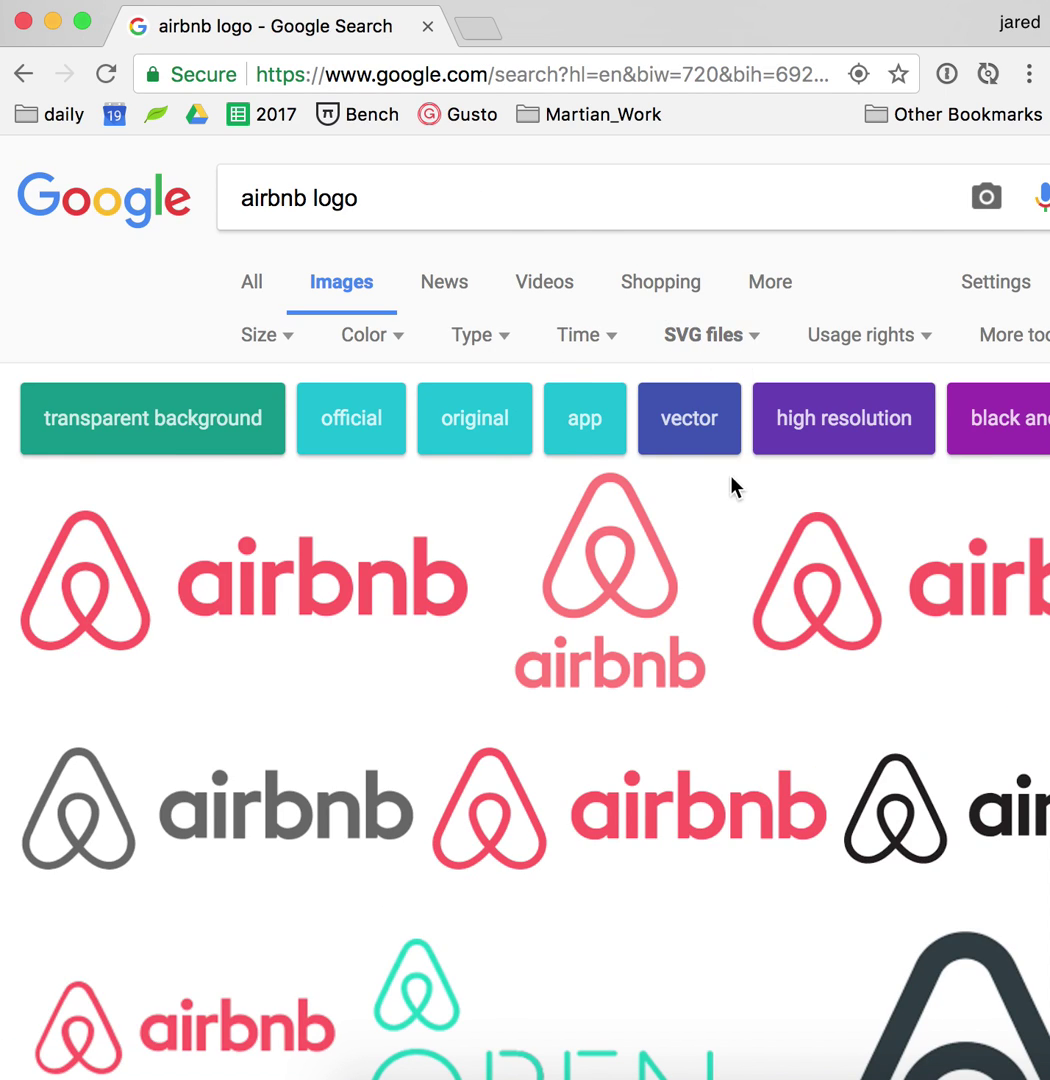
scroll(731, 490, "down", 5)
scroll(713, 639, "right", 3)
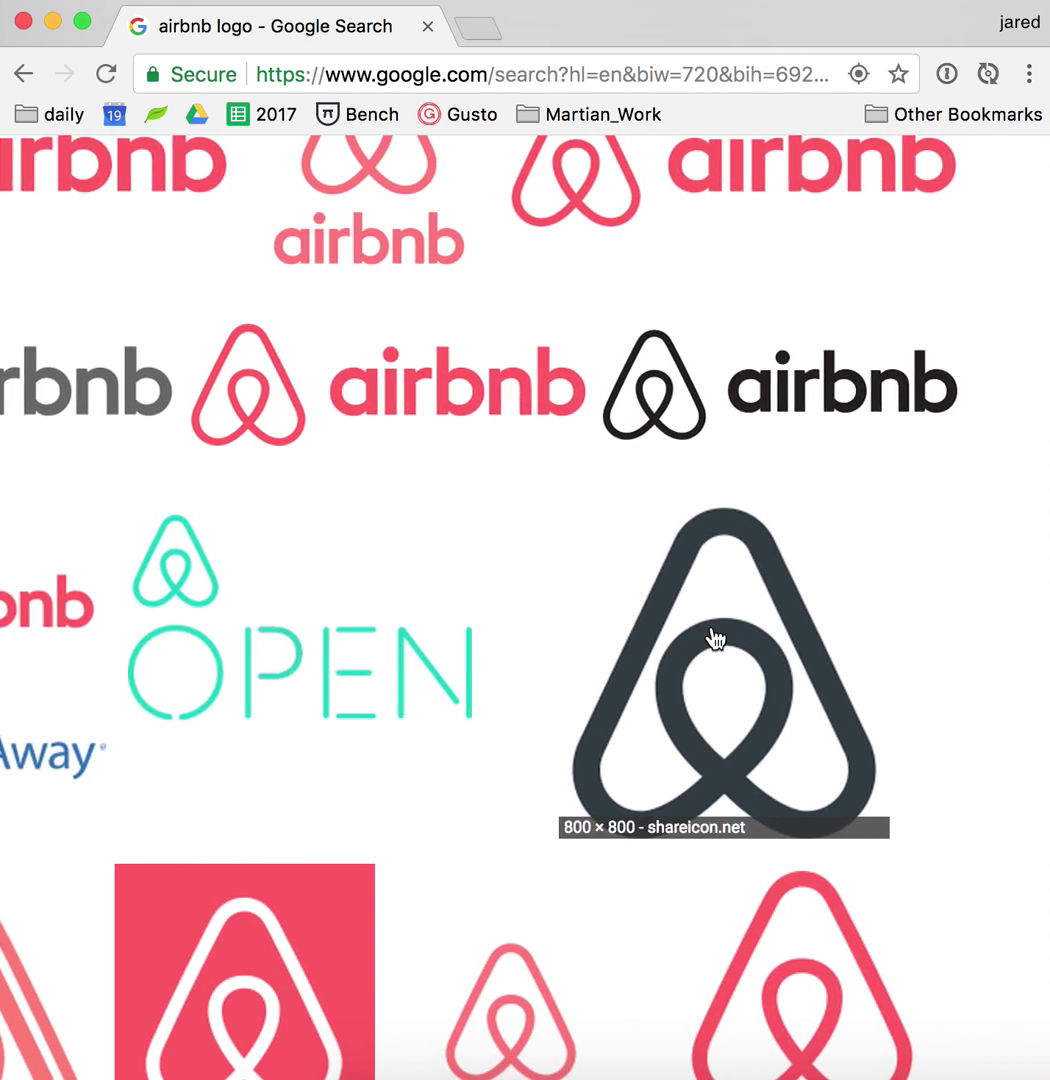
scroll(716, 638, "down", 3)
left_click(713, 559)
left_click(715, 604)
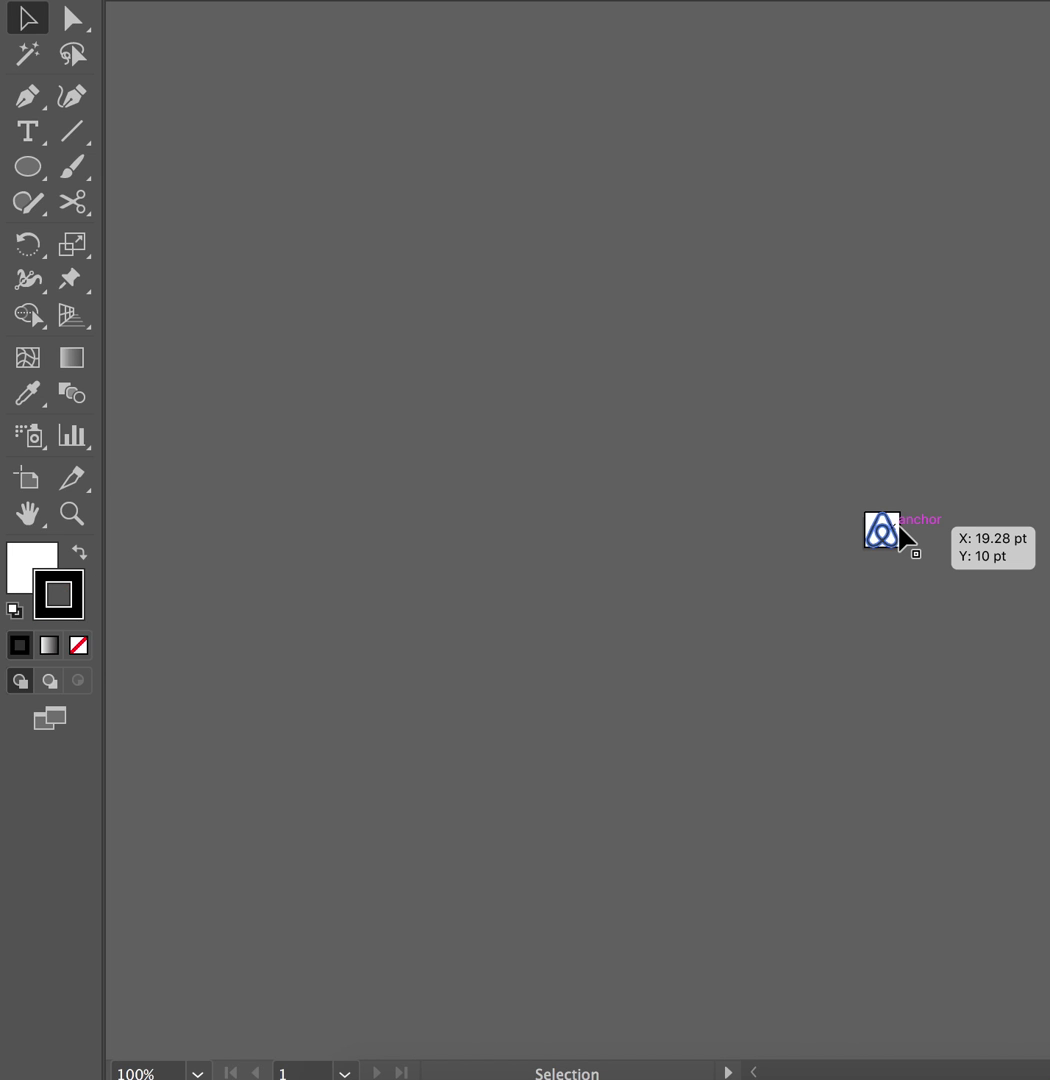
Step: Zoom to 1600% on the placed Airbnb logo and switch to Outline view
scroll(900, 530, "up", 6)
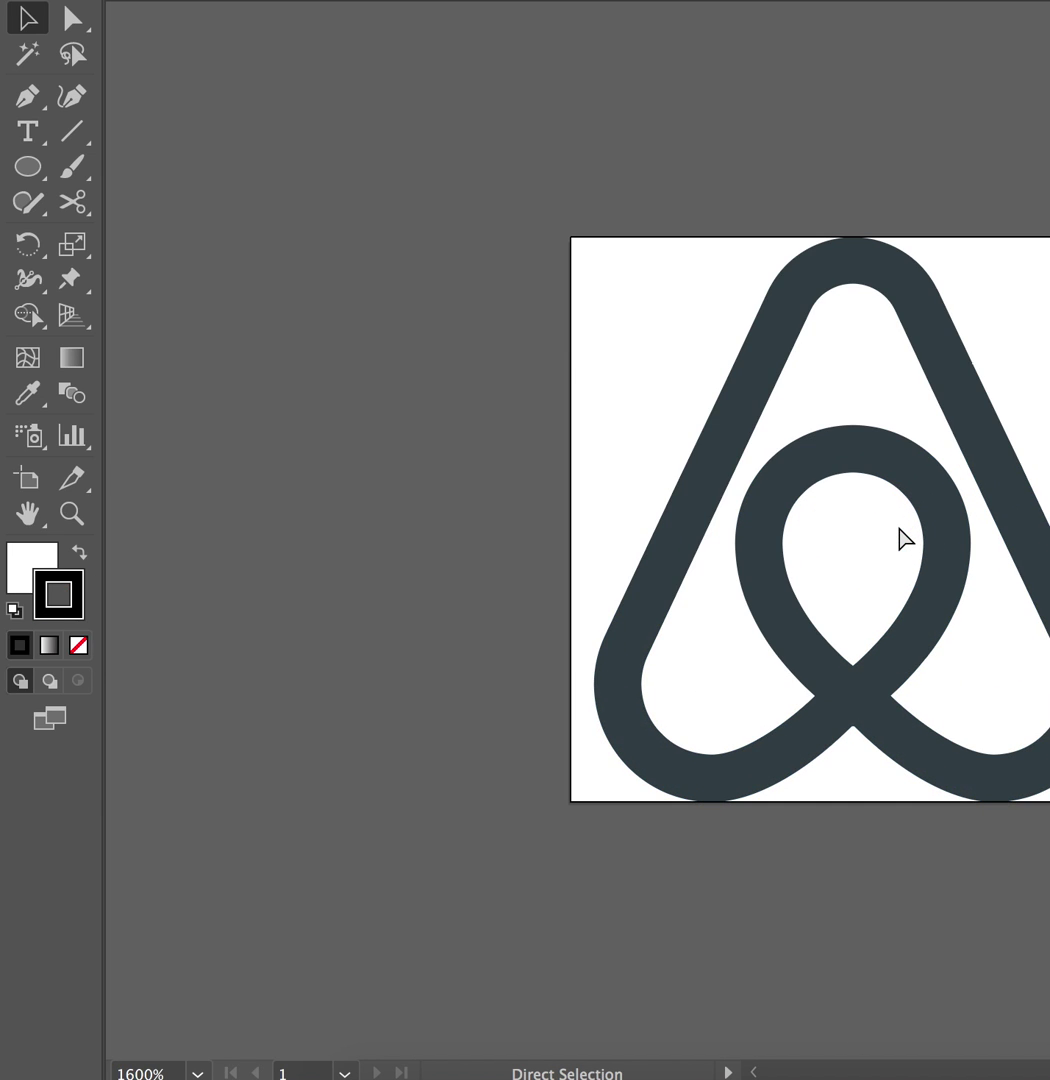
key("ctrl+y")
key("v")
scroll(902, 536, "right", 3)
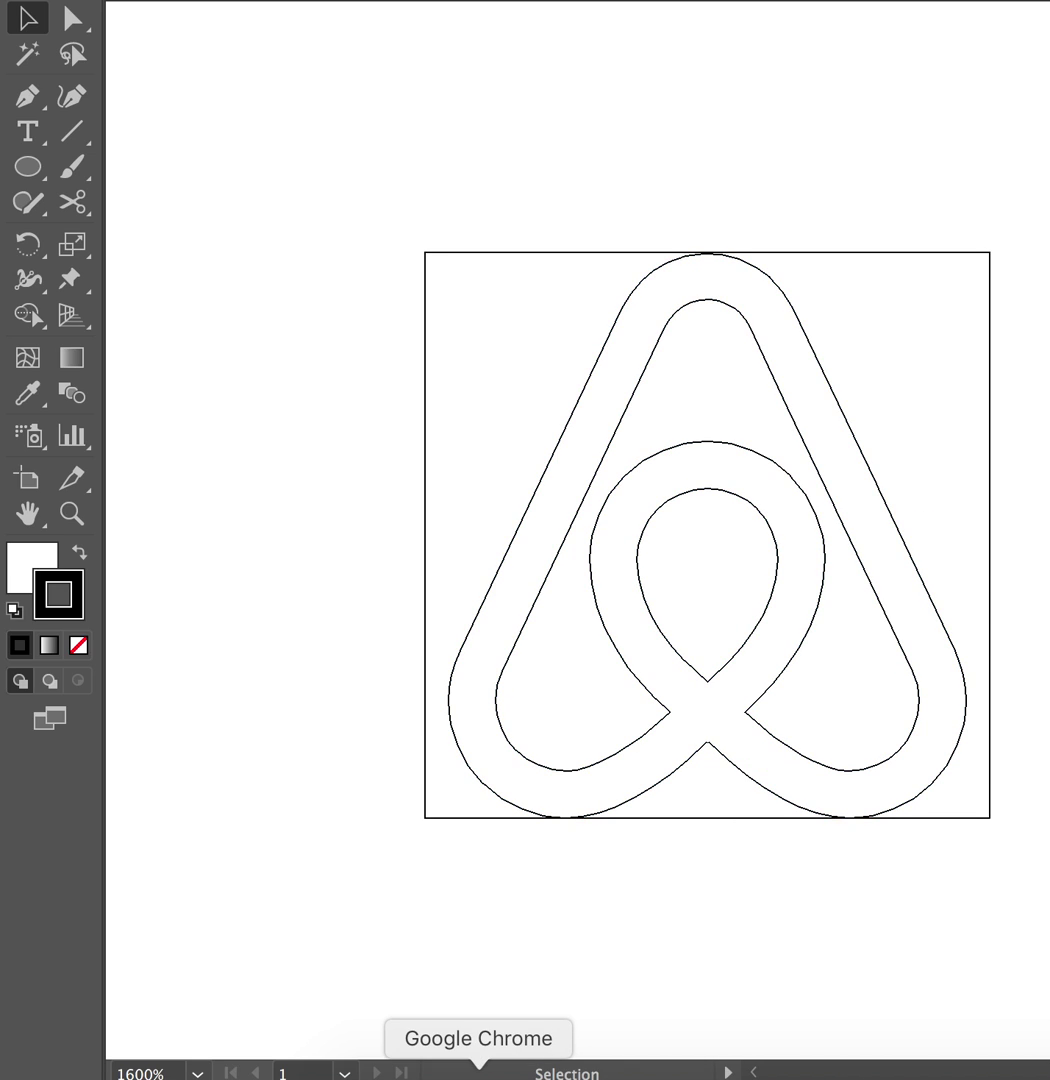
Step: Back in Chrome, search Google for 'mountain range' and browse the image results
left_click(478, 1068)
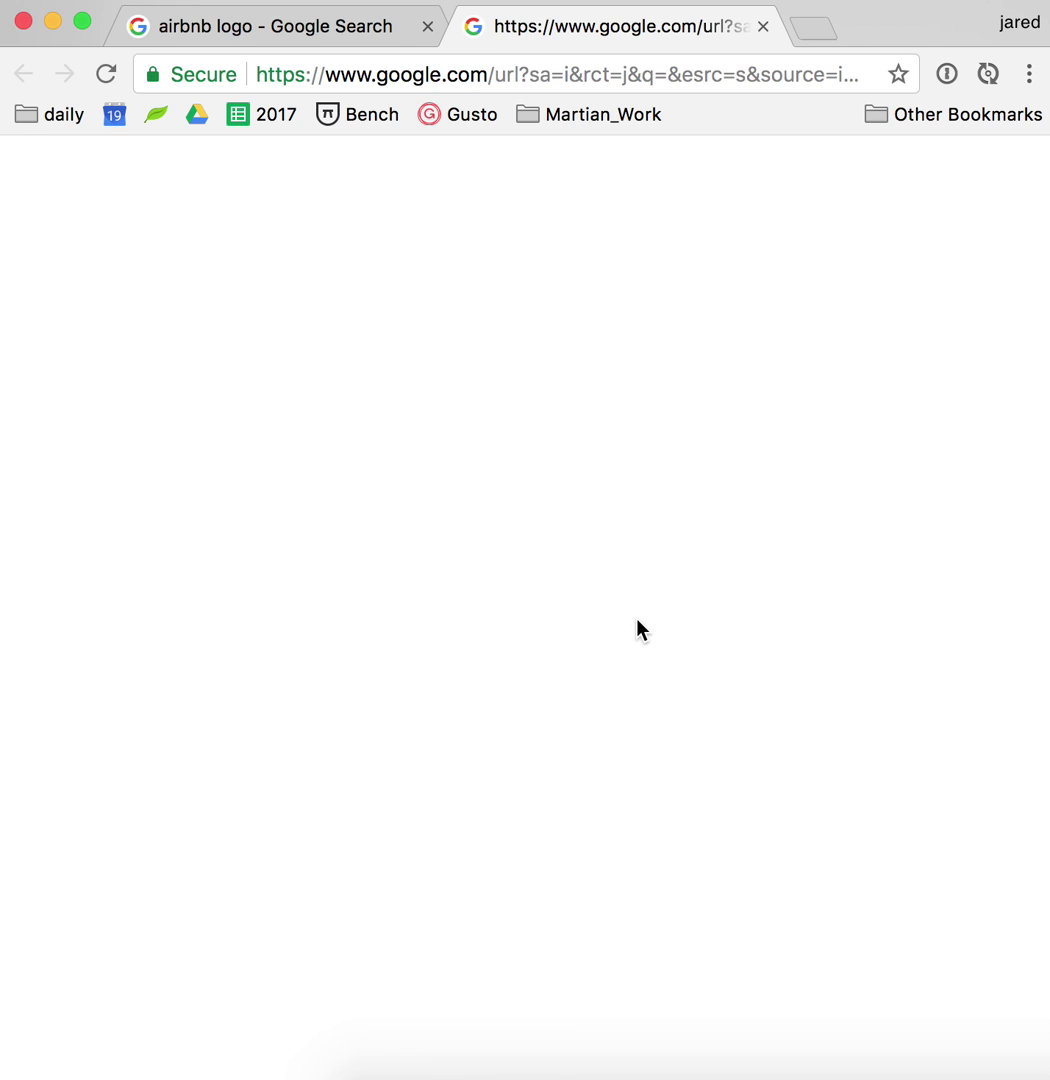
key("super+Tab")
key("super+Tab")
key("super+Tab")
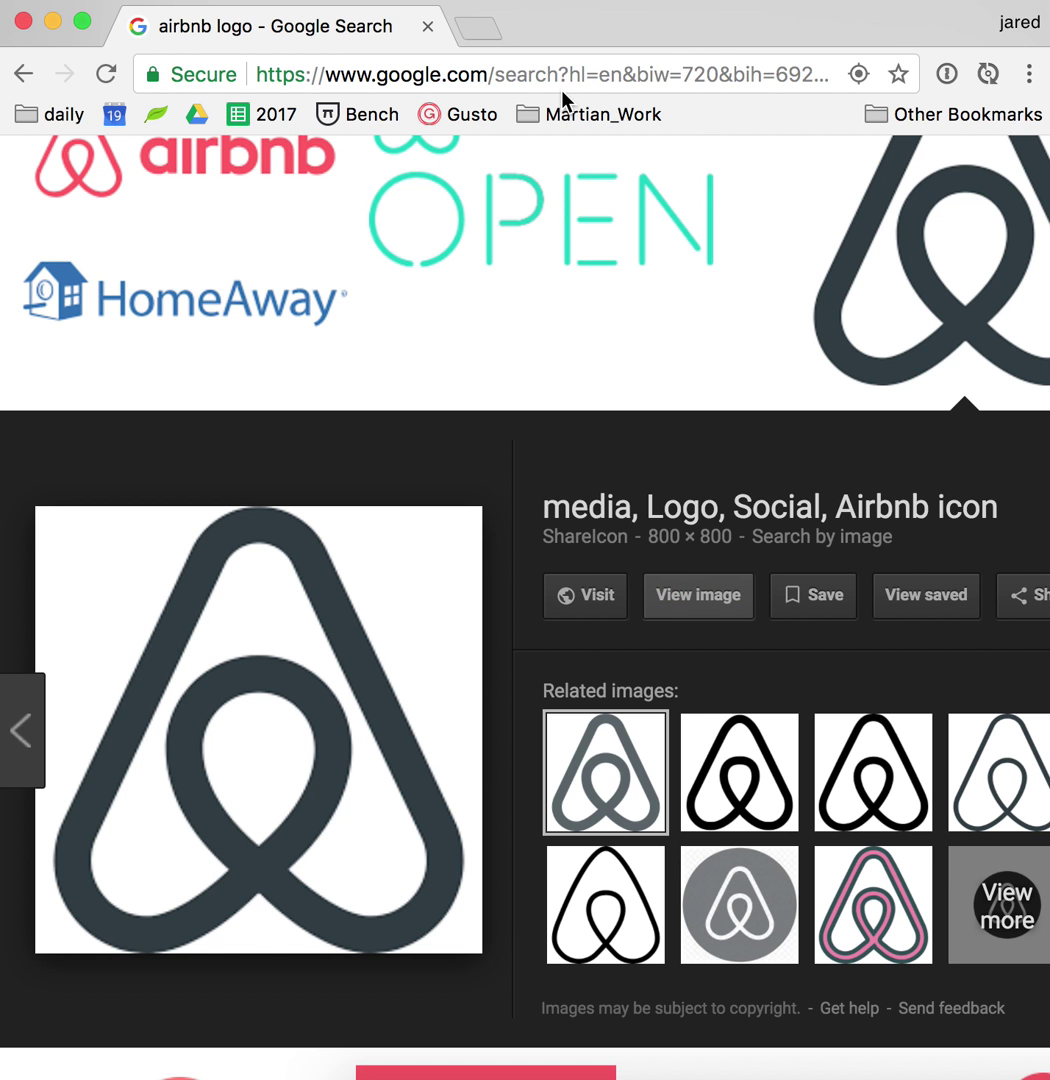
left_click(472, 84)
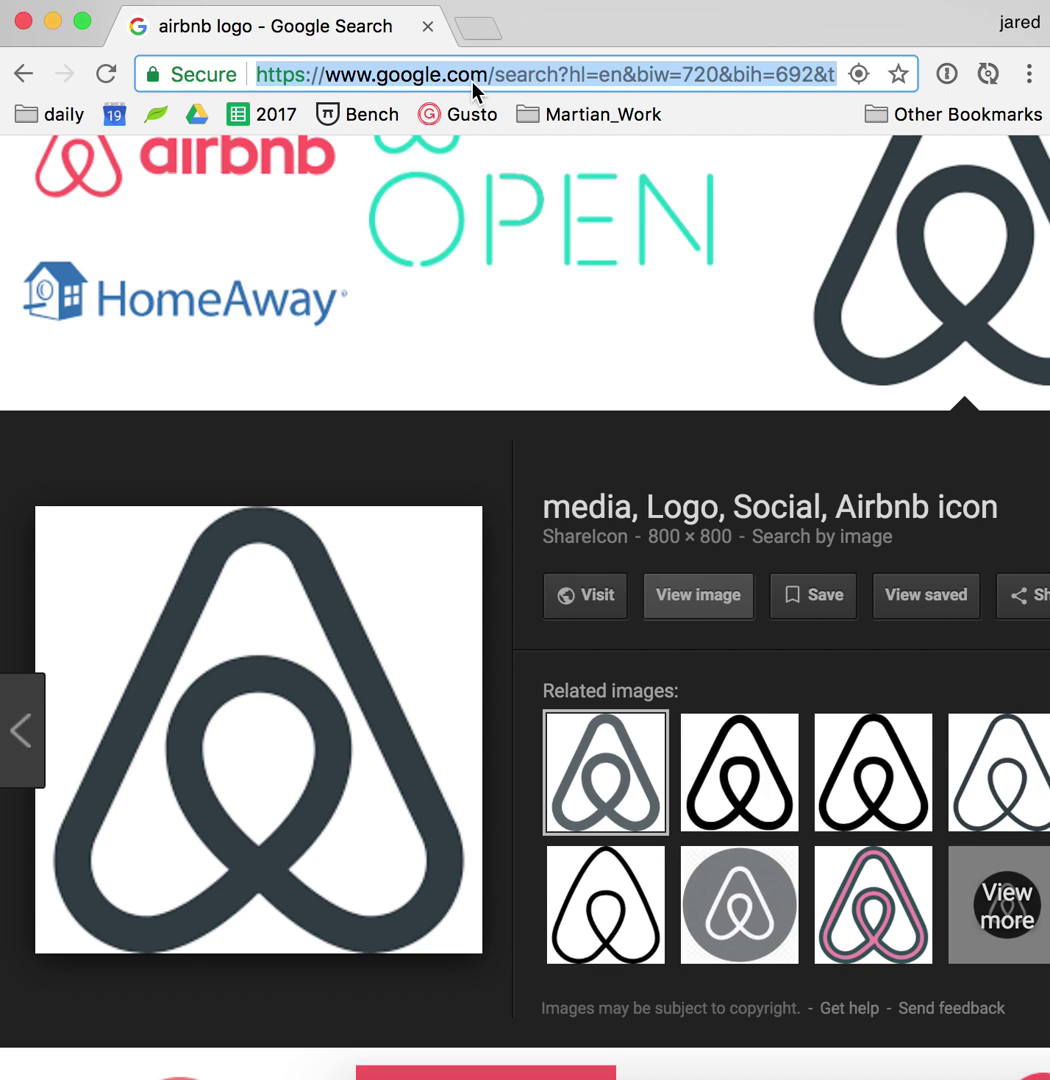
type("mountain range")
key("Return")
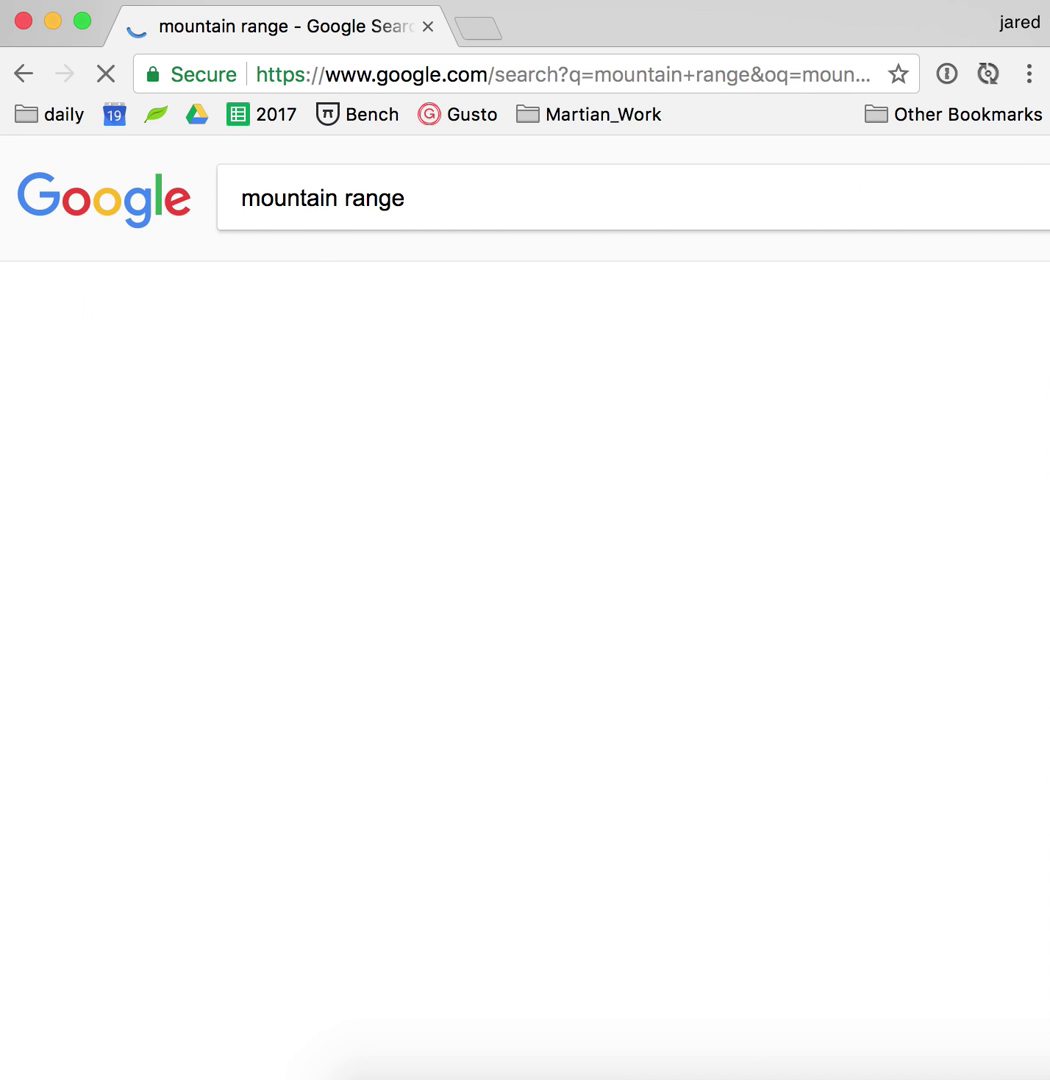
left_click(356, 287)
scroll(430, 400, "down", 12)
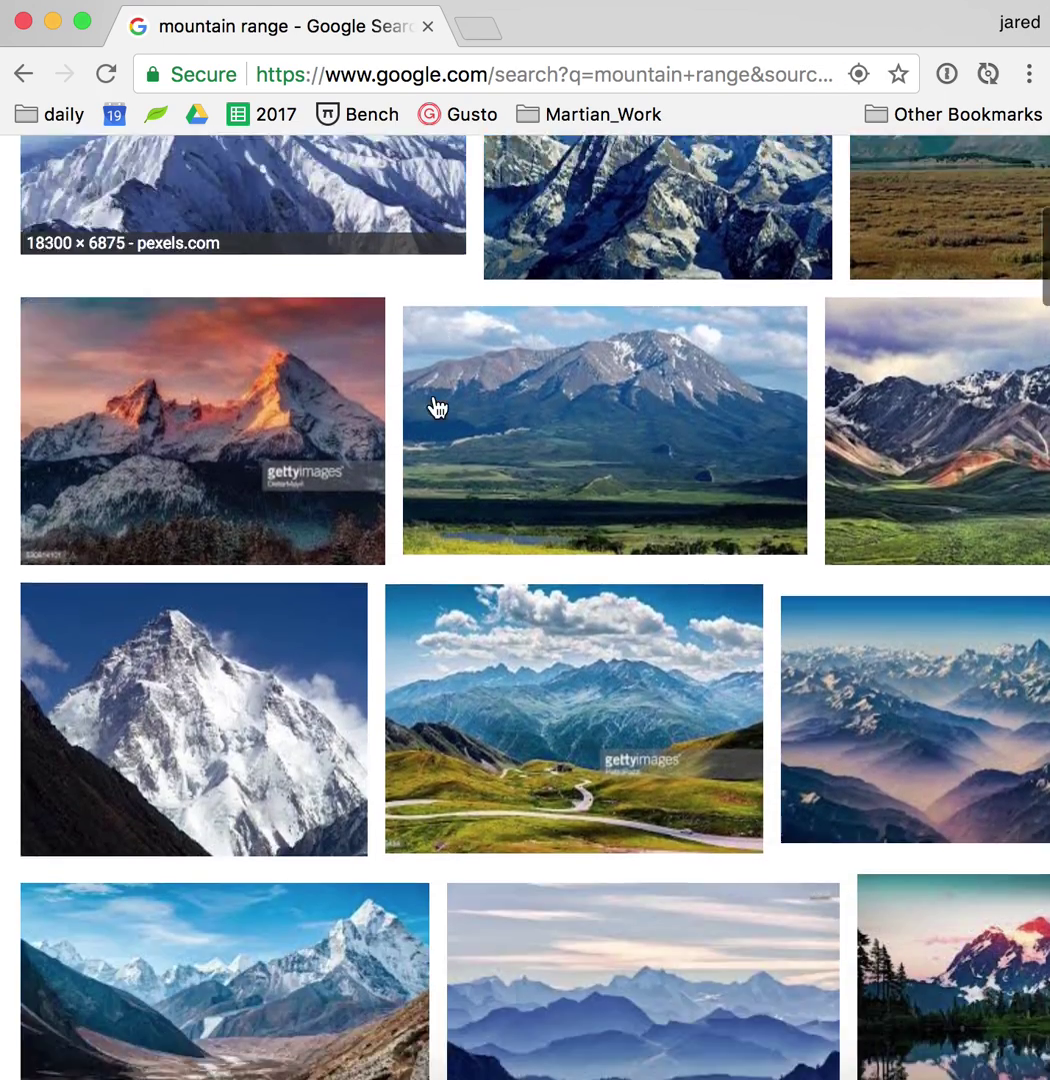
scroll(435, 403, "down", 10)
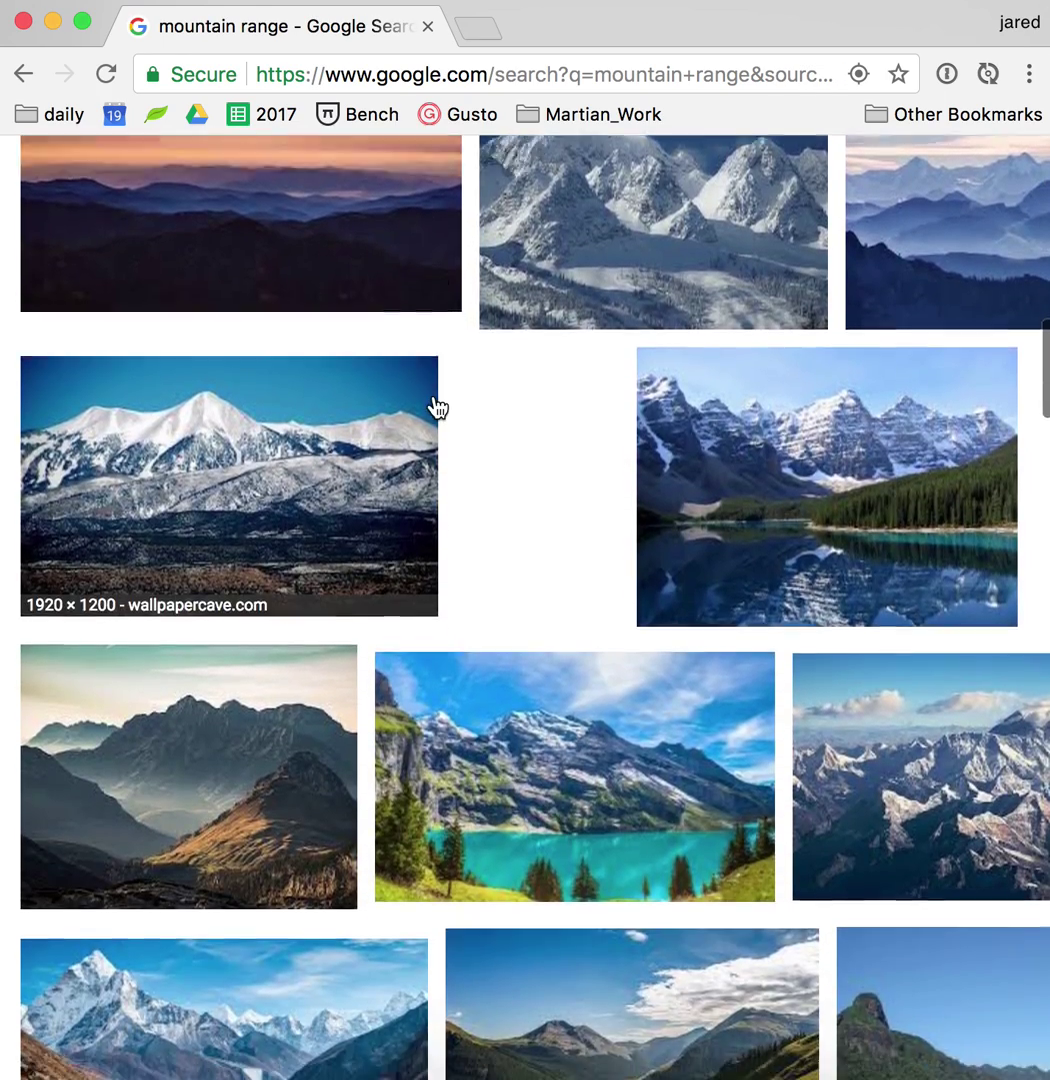
scroll(437, 406, "down", 2)
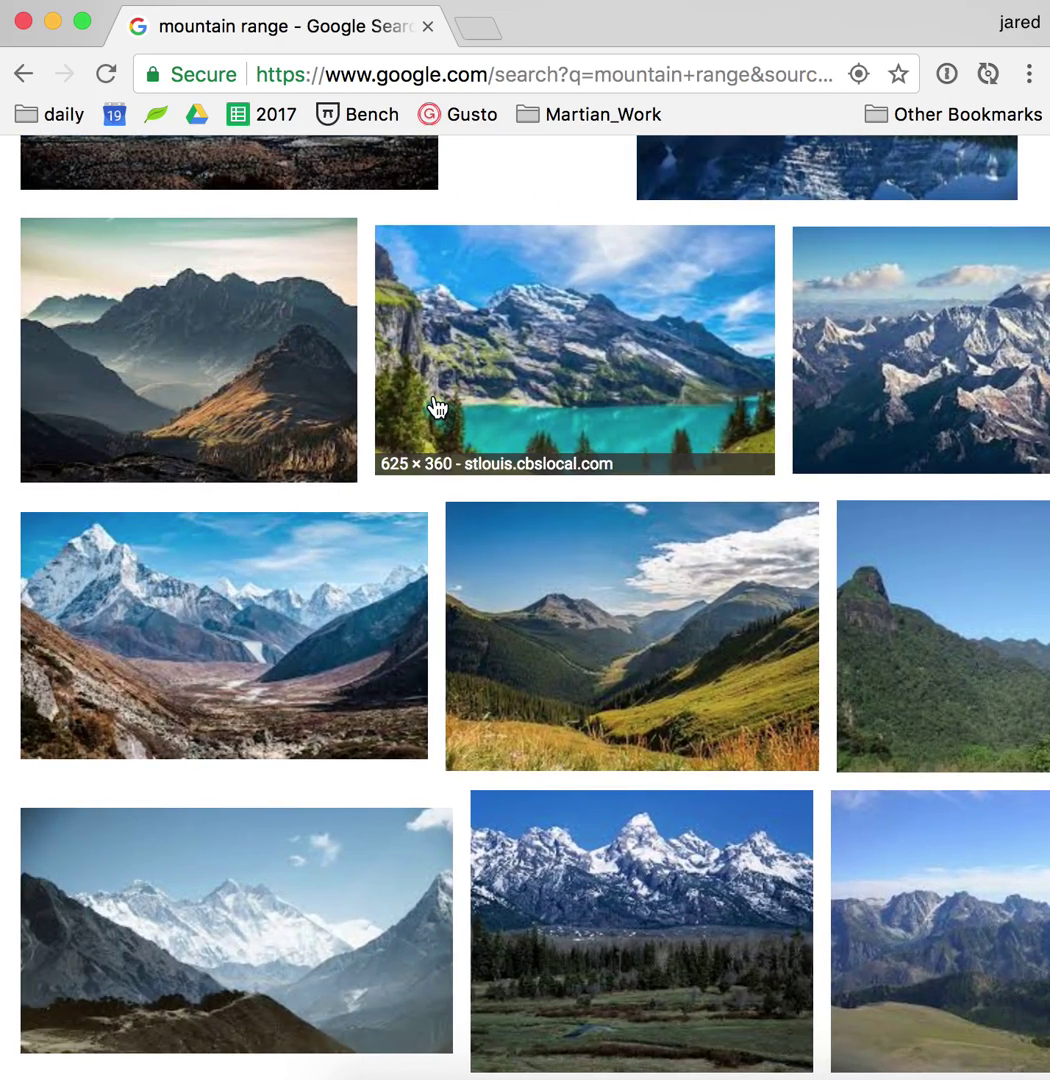
scroll(437, 406, "up", 20)
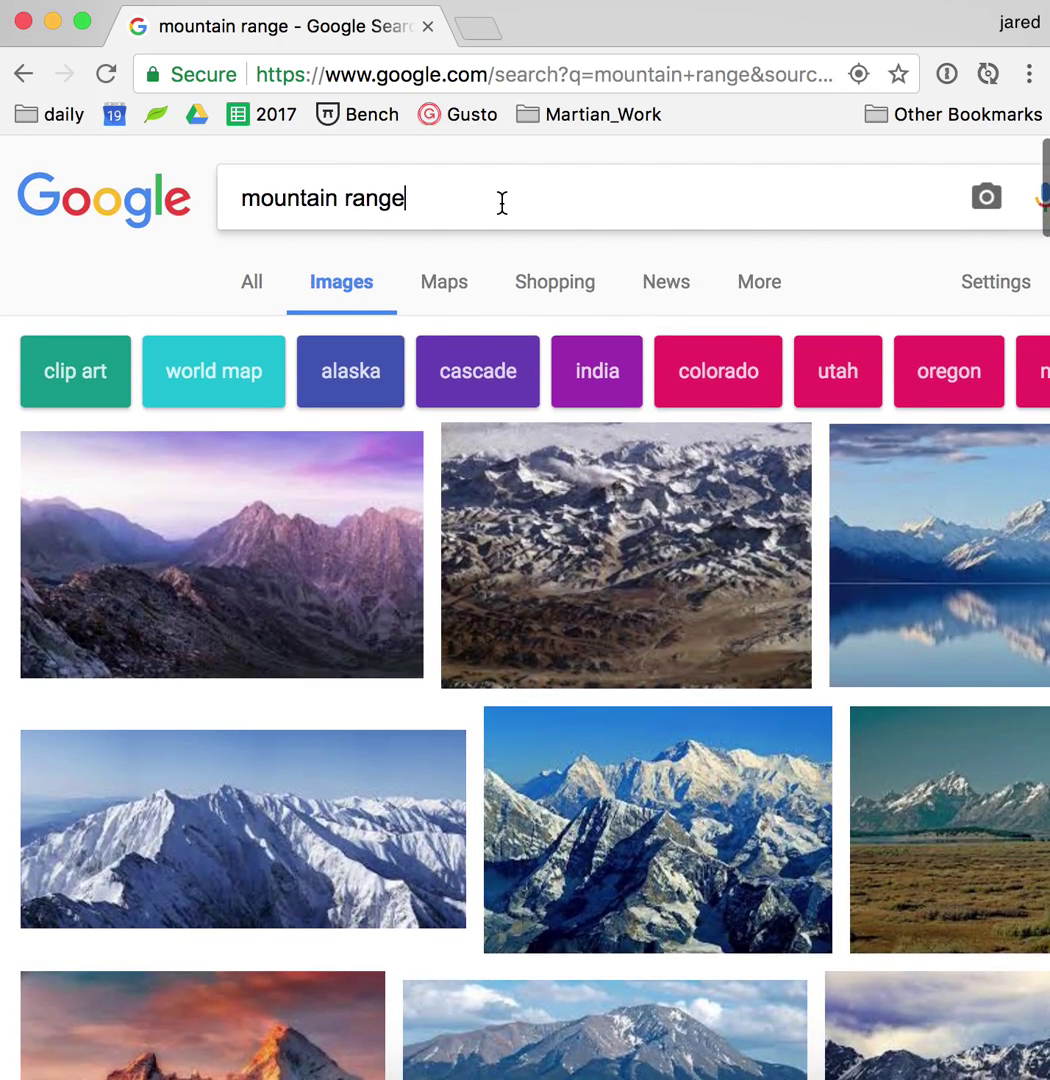
Step: Refine the image search to 'mountain range illustration' and browse the results
type("illu")
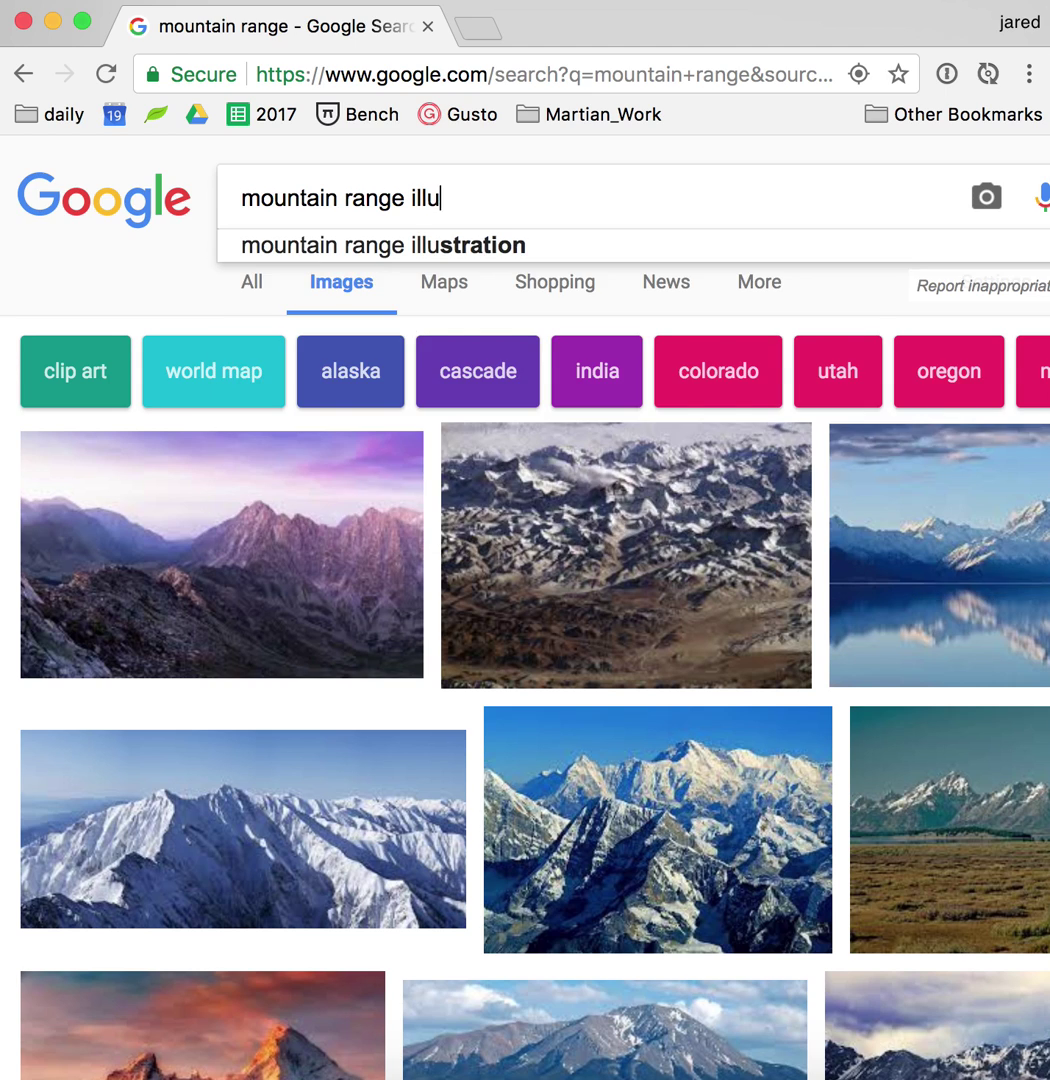
type("stration")
key("Return")
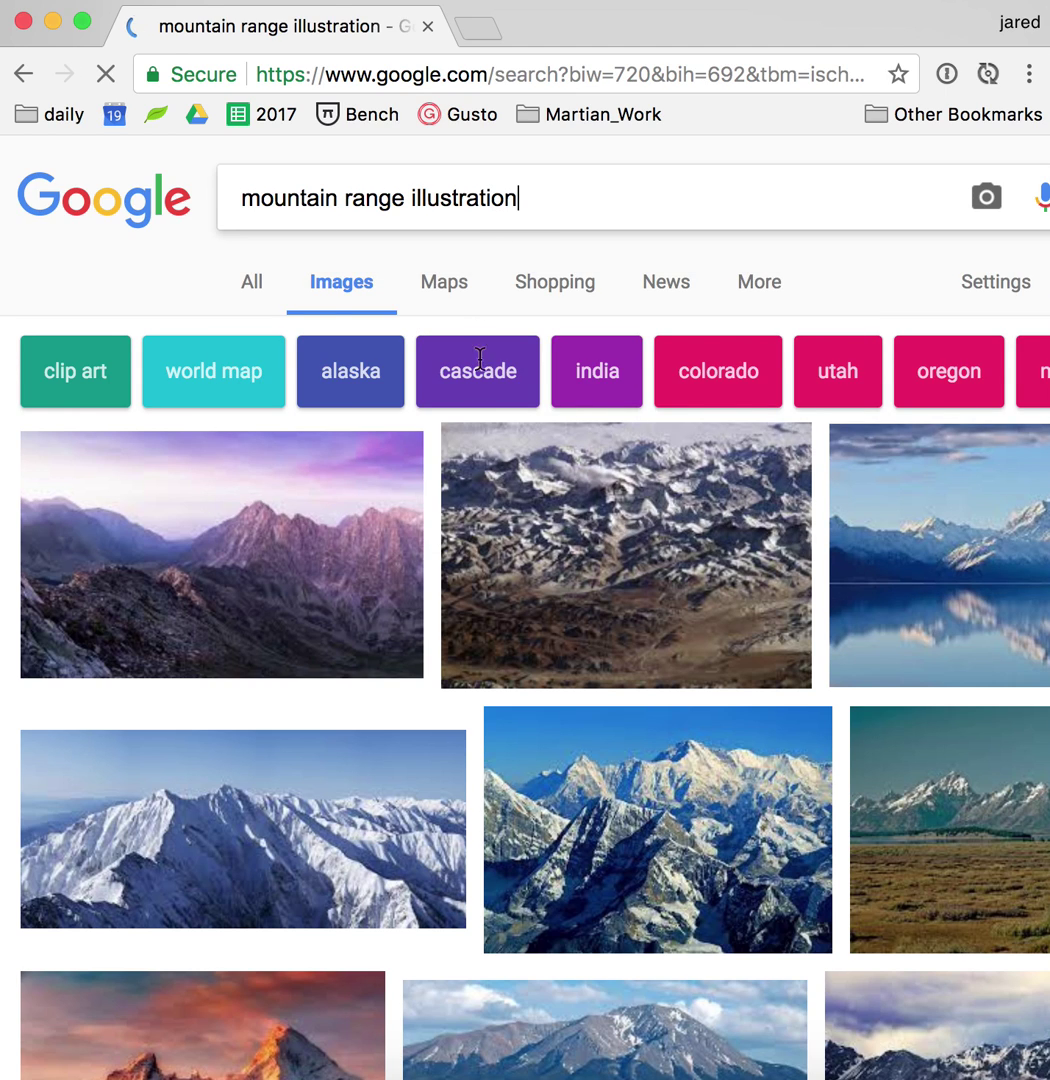
scroll(472, 500, "right", 3)
scroll(472, 500, "down", 4)
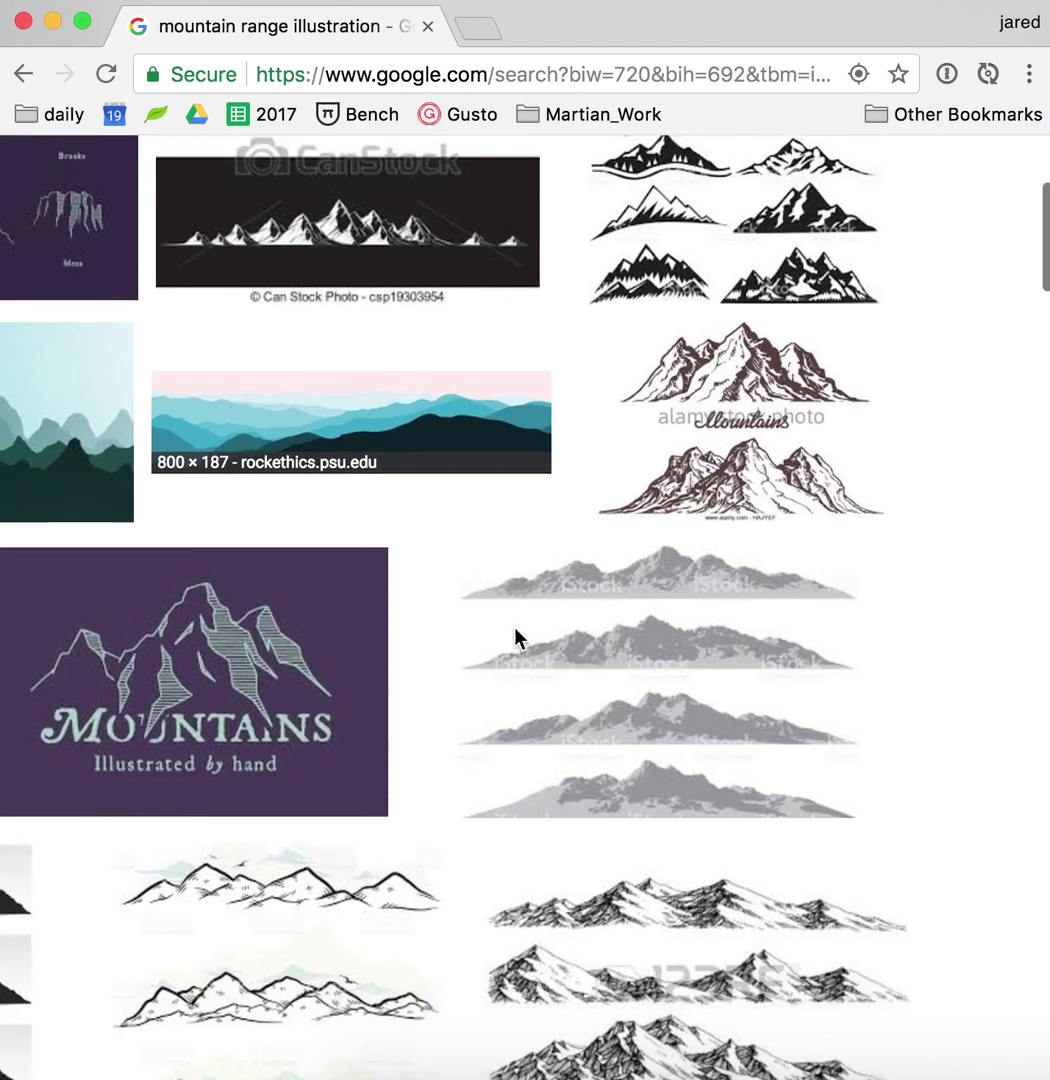
scroll(516, 636, "down", 10)
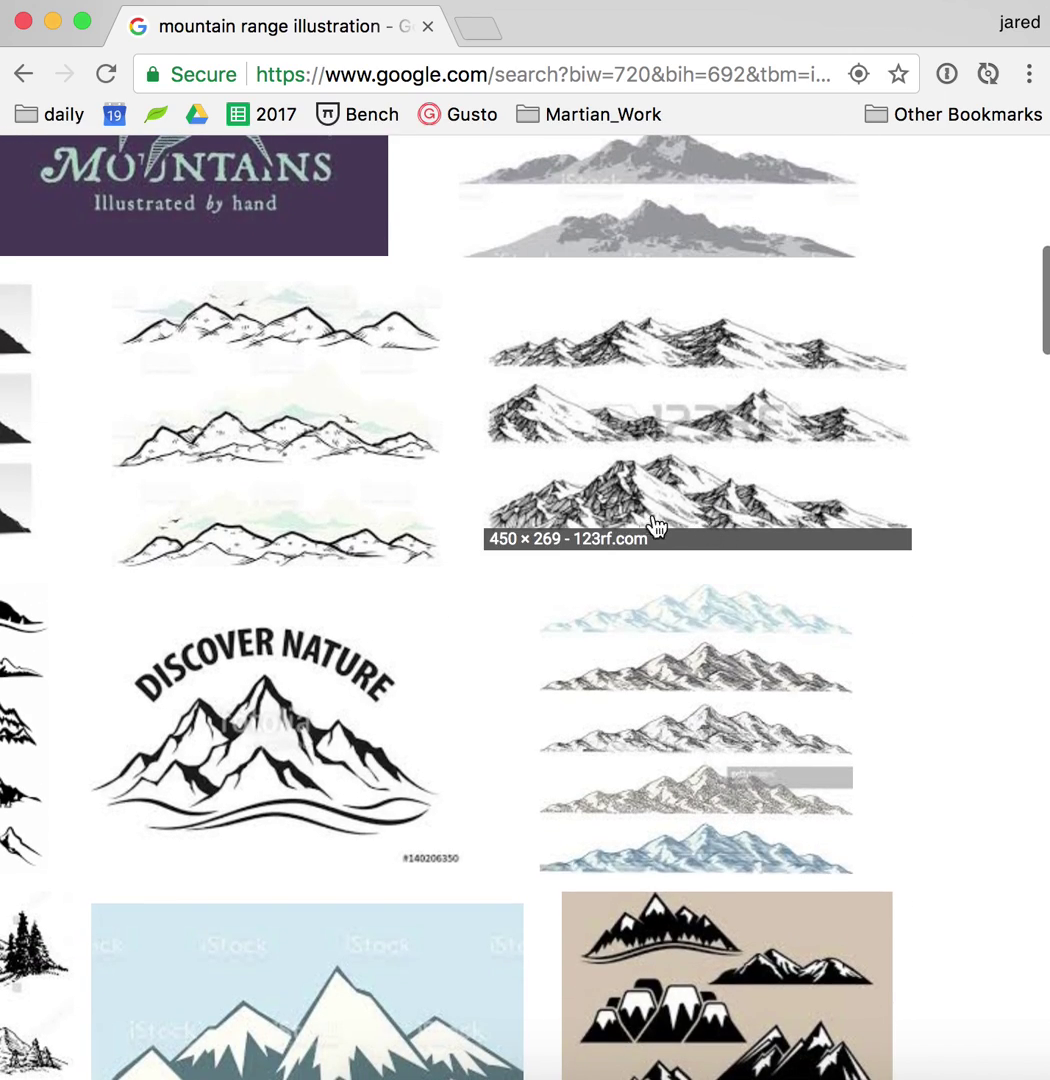
scroll(655, 527, "down", 5)
scroll(686, 667, "left", 2)
scroll(686, 667, "up", 15)
scroll(668, 545, "down", 1)
Step: Change the query to 'mountain range outline'
left_click_drag(385, 205, 232, 194)
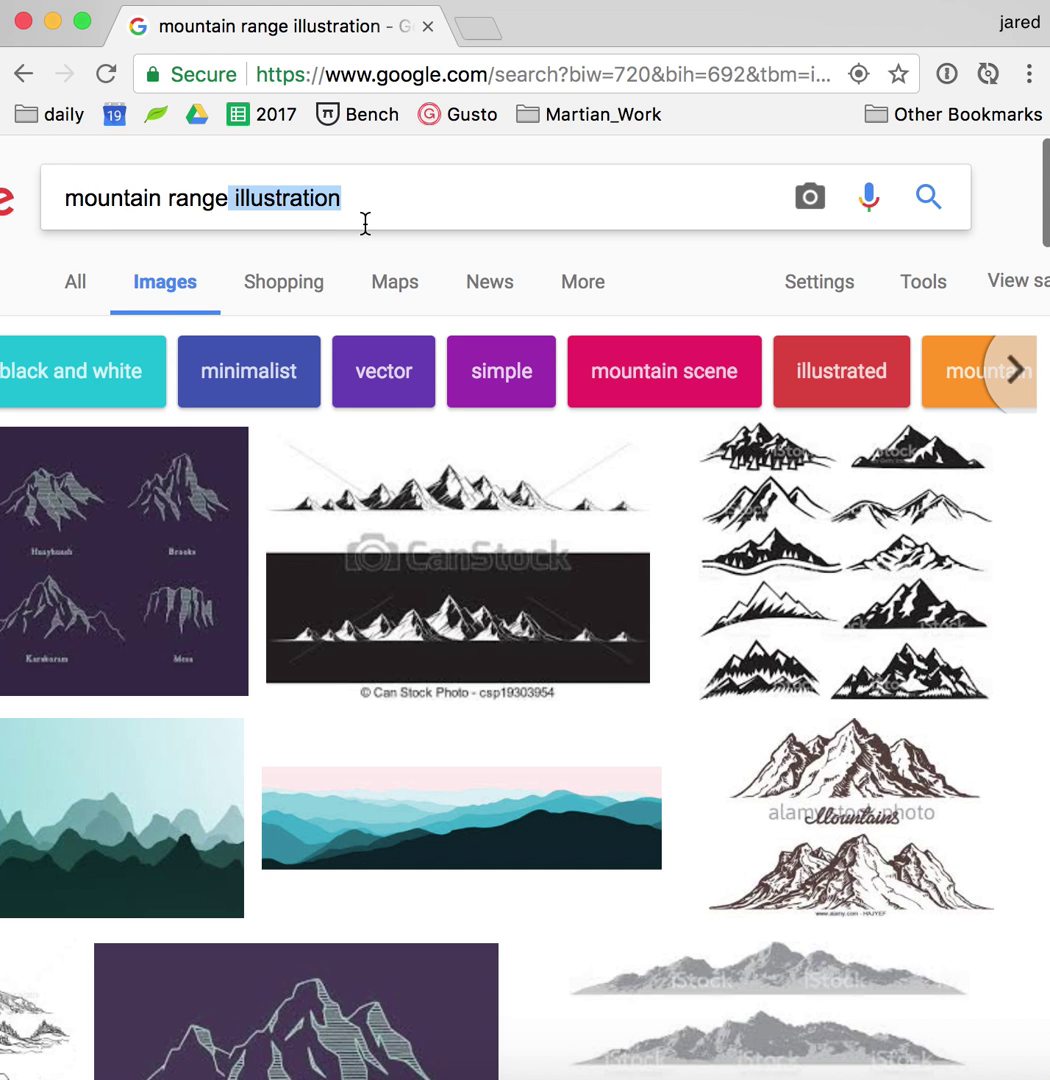
key("BackSpace")
type("outline")
key("Return")
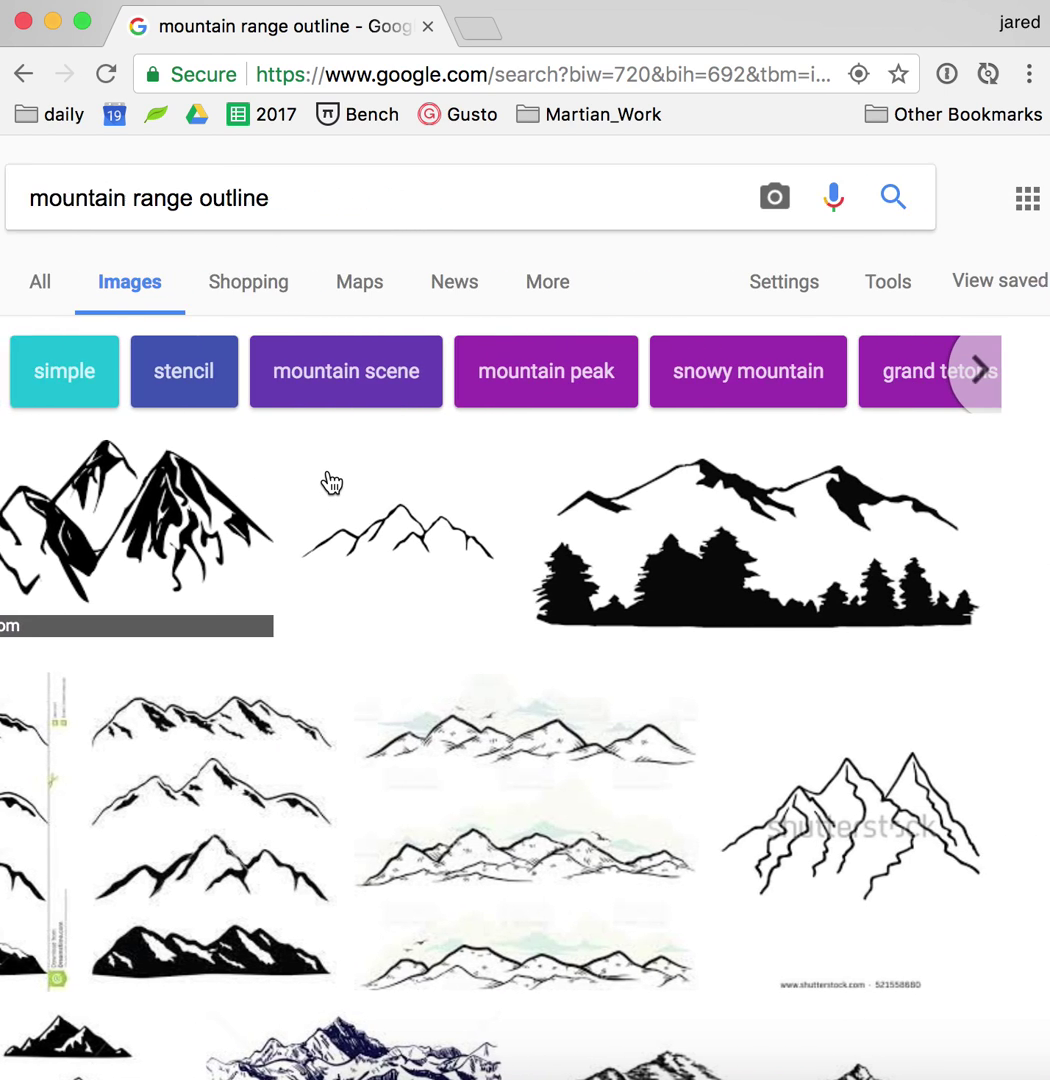
scroll(331, 483, "left", 5)
Step: Search 'mountain range silhouette' and scroll the results to the Discover Nature illustration
double_click(453, 197)
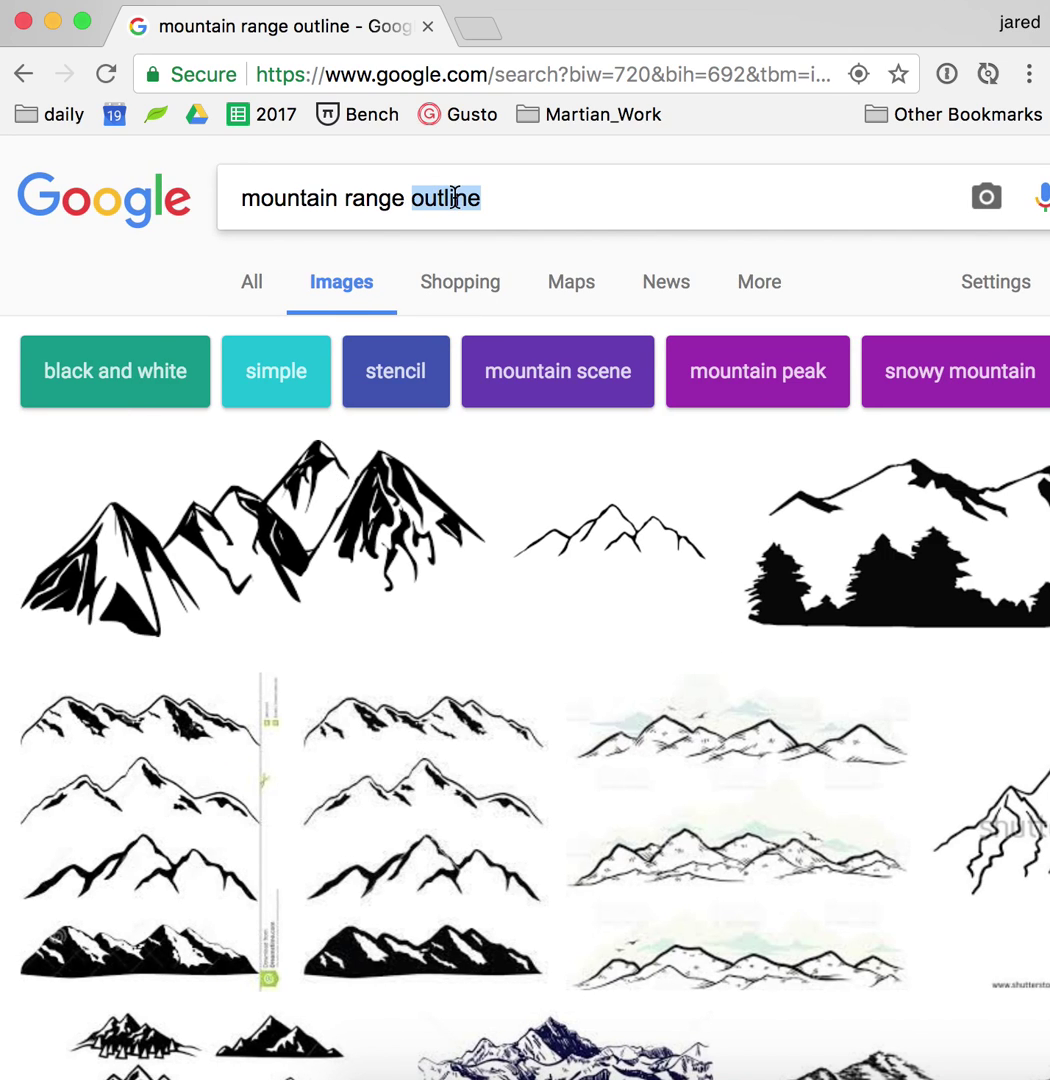
type("sih")
key("BackSpace")
key("Down")
key("Return")
scroll(443, 405, "down", 5)
scroll(441, 513, "right", 2)
scroll(480, 570, "down", 8)
scroll(480, 570, "right", 2)
scroll(478, 568, "down", 10)
scroll(478, 568, "down", 6)
scroll(480, 570, "right", 1)
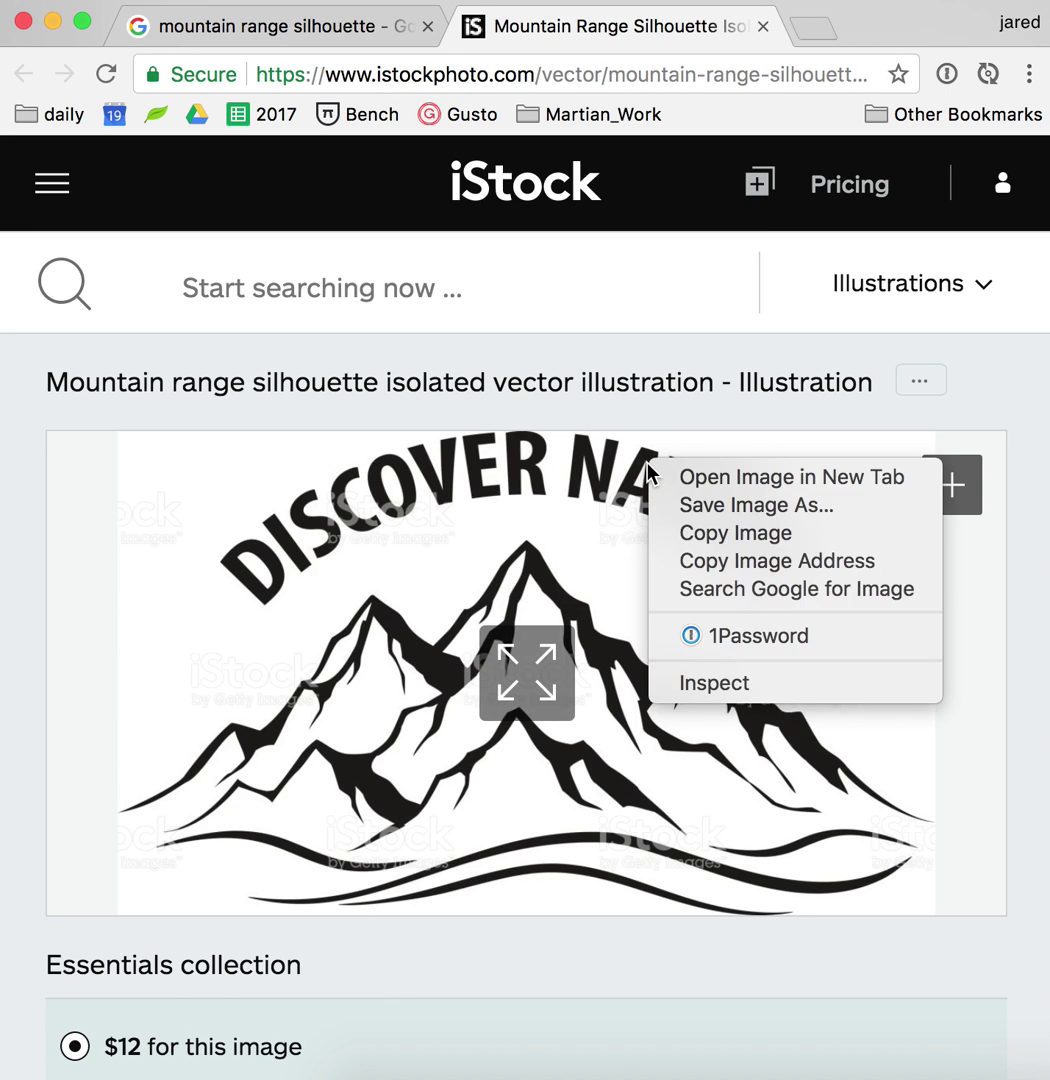
Step: Open the Discover Nature image in a new tab and view it full size
right_click(651, 463)
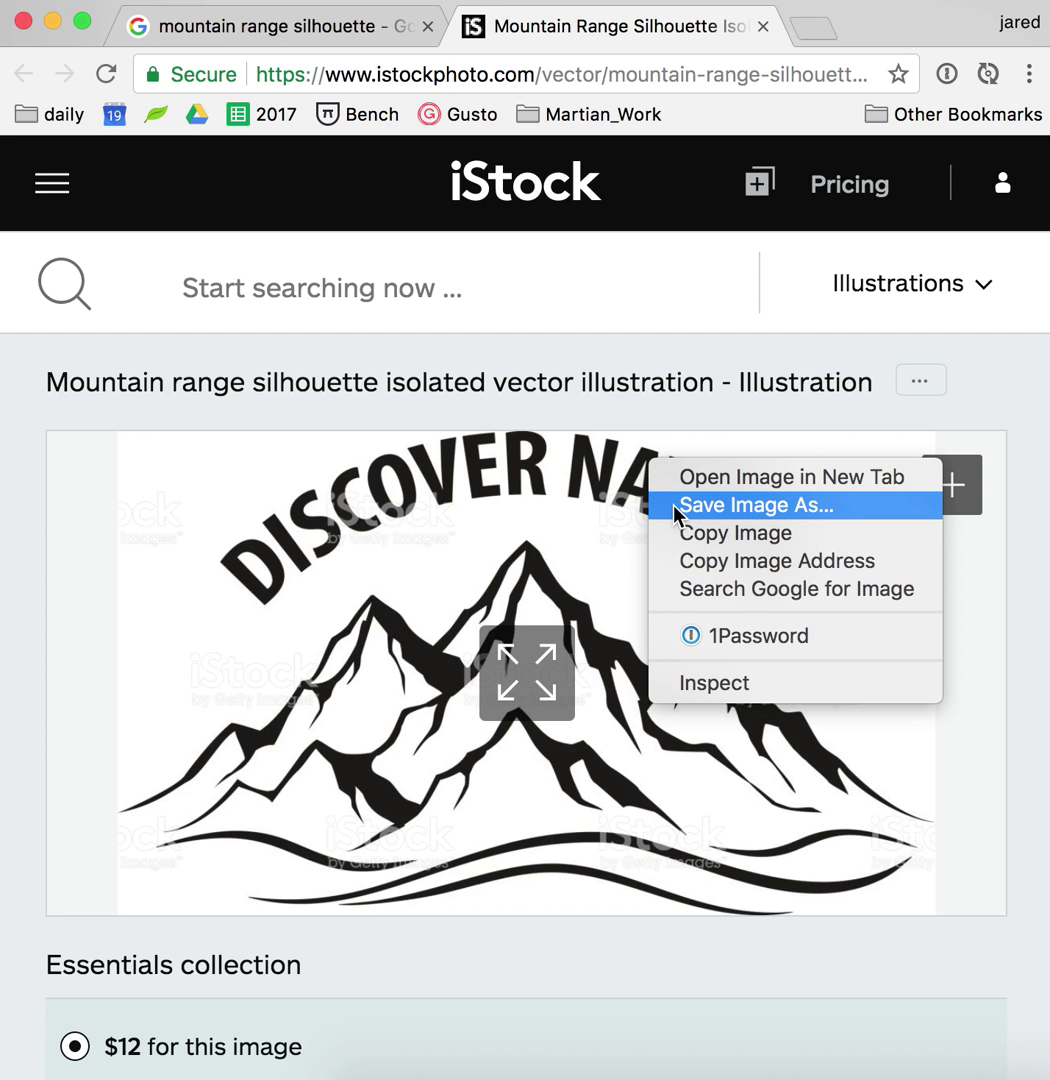
left_click(706, 494)
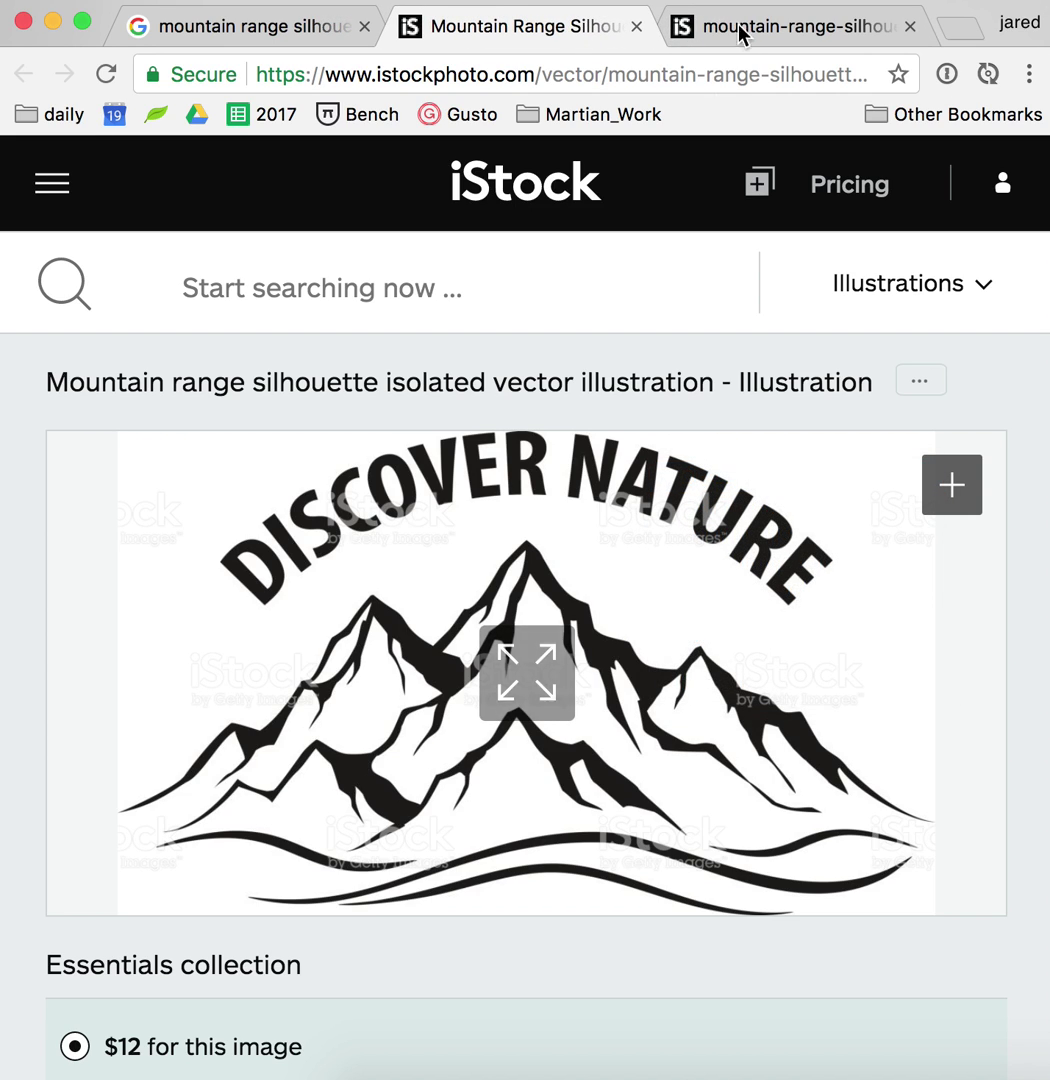
left_click(743, 40)
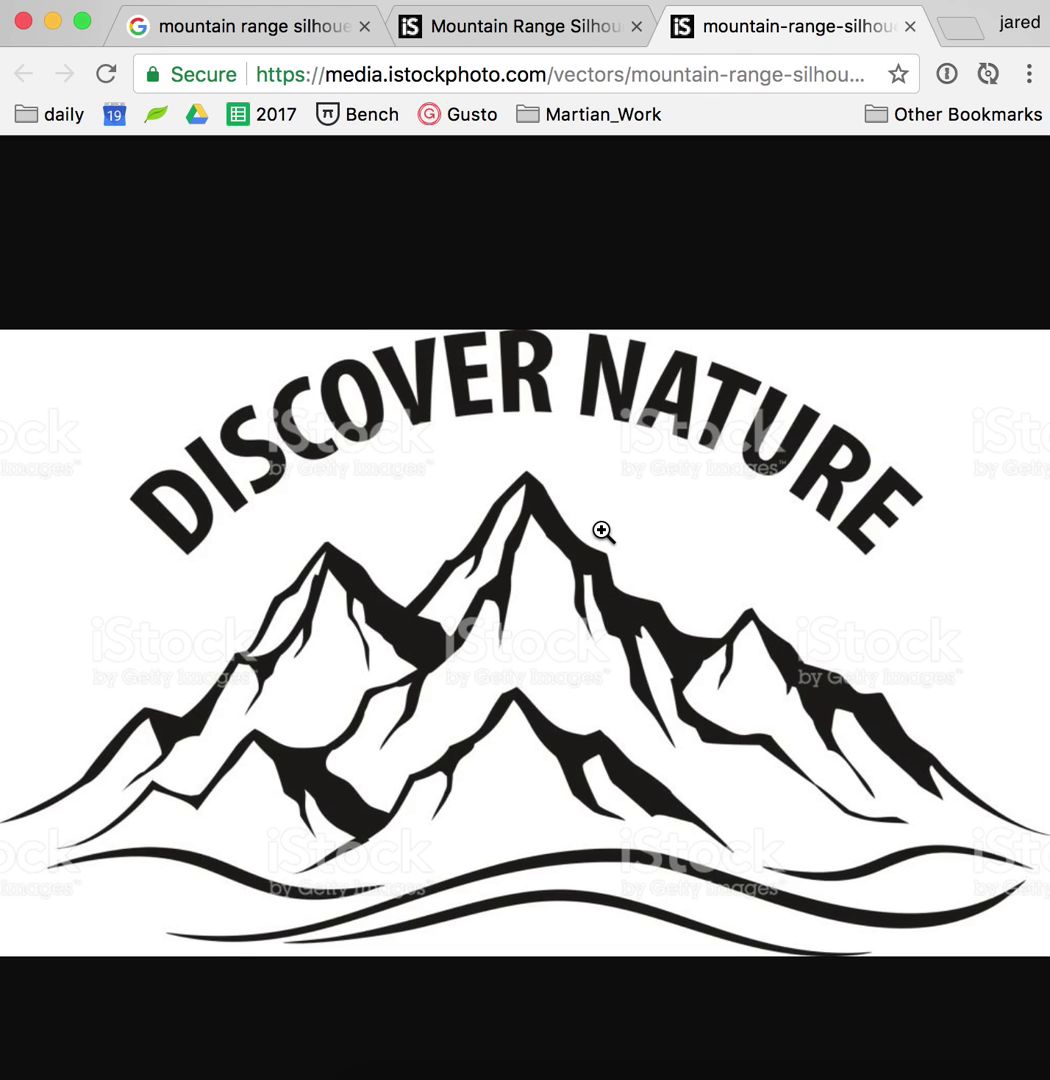
left_click(696, 75)
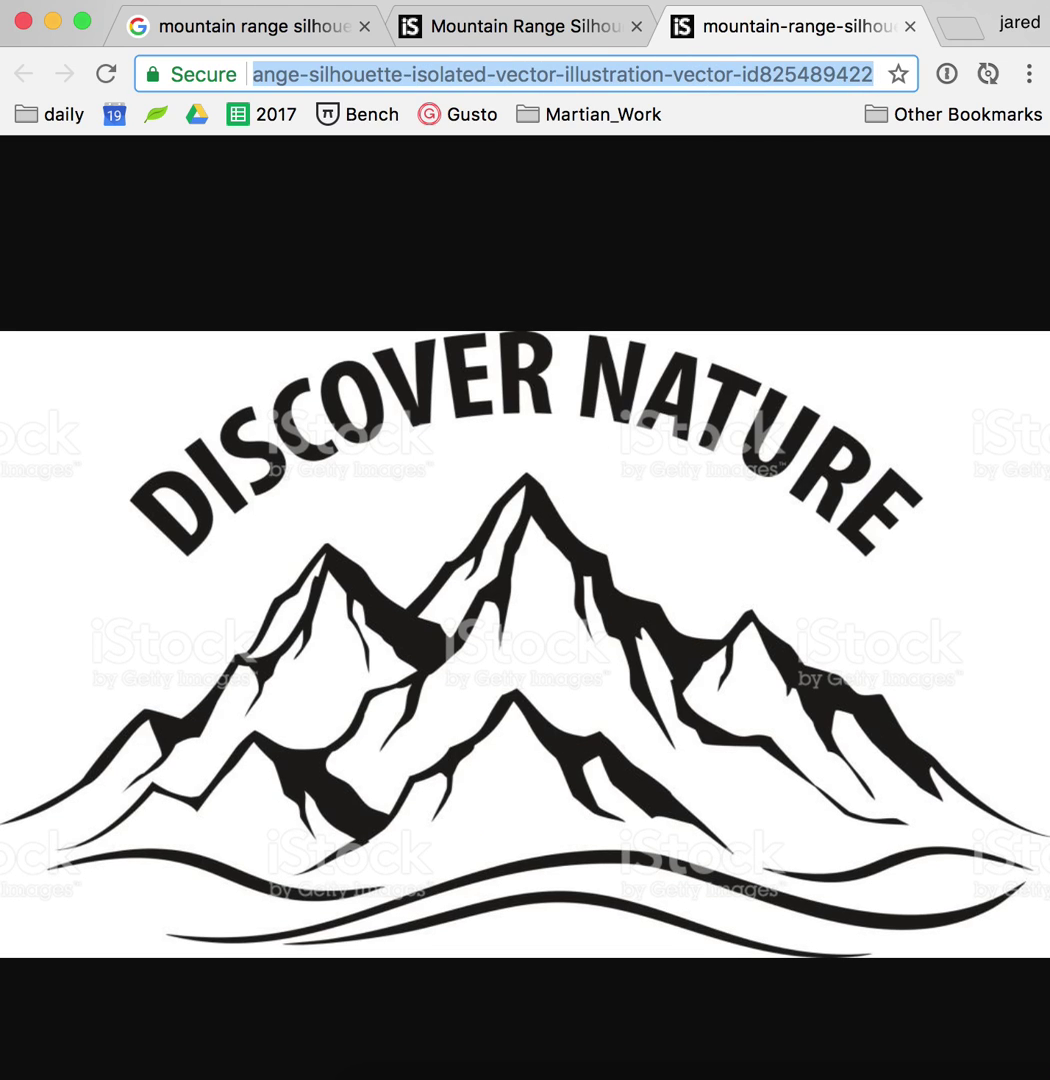
Step: Zoom the full-size image in and back to fit, then copy it with Copy Image
right_click(630, 565)
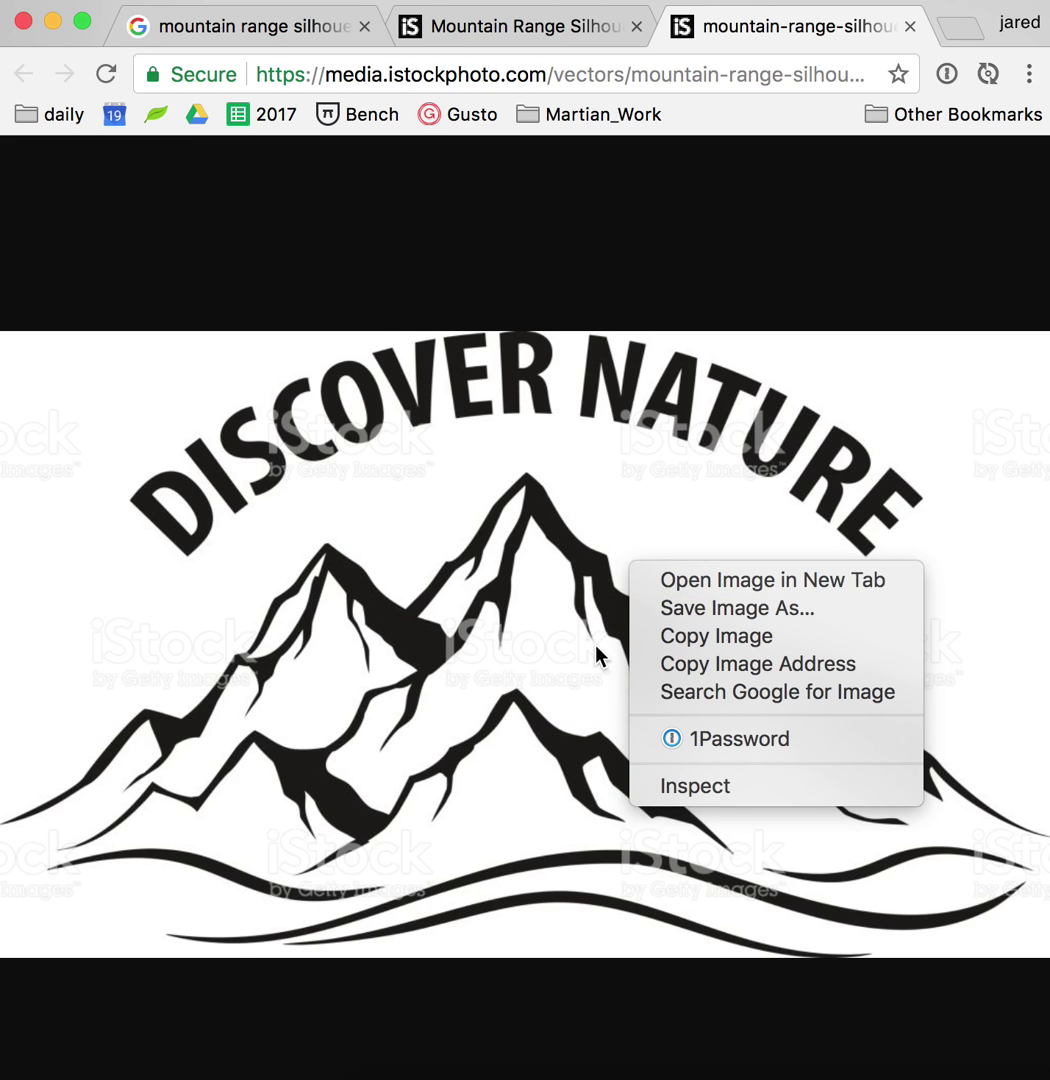
left_click(533, 495)
left_click(559, 506)
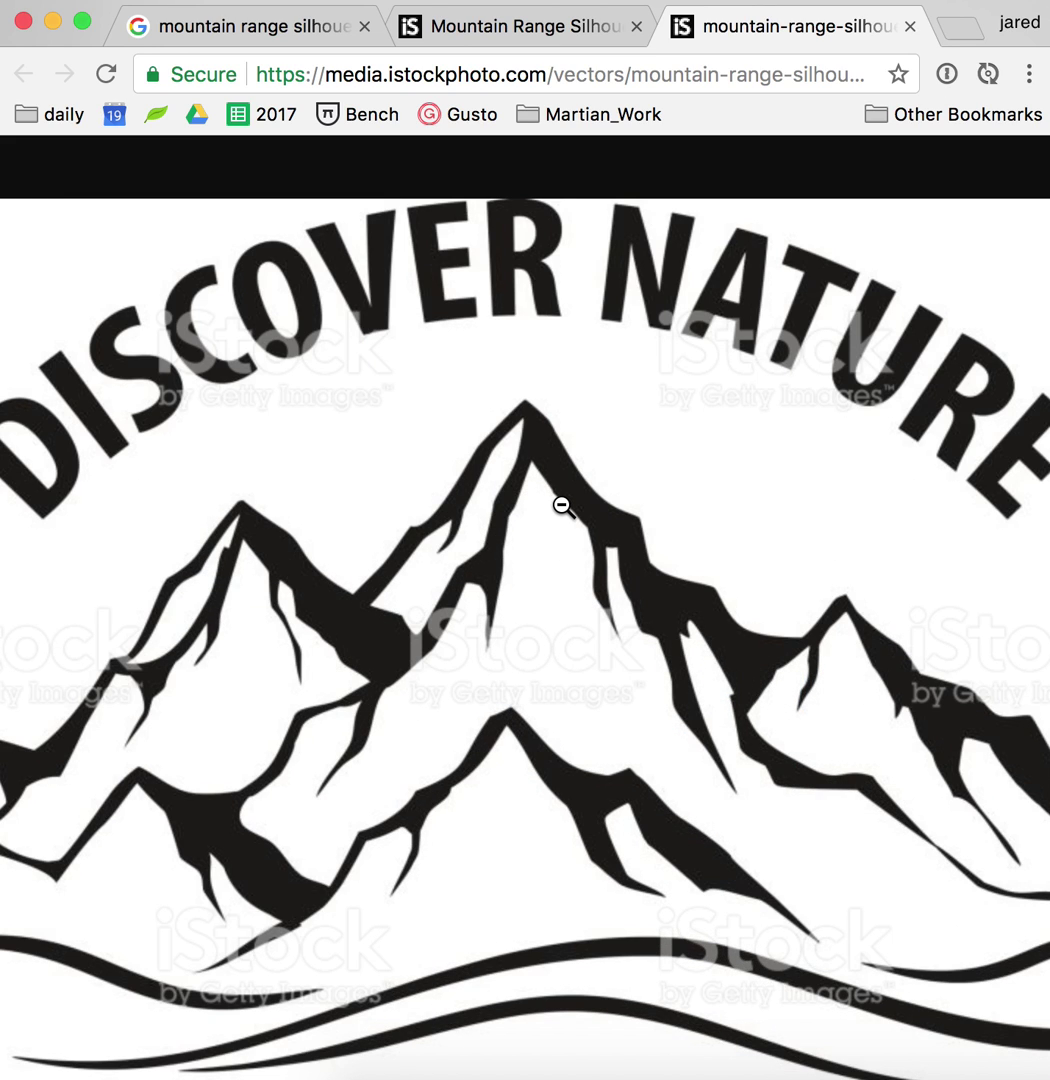
left_click(562, 505)
left_click(571, 522)
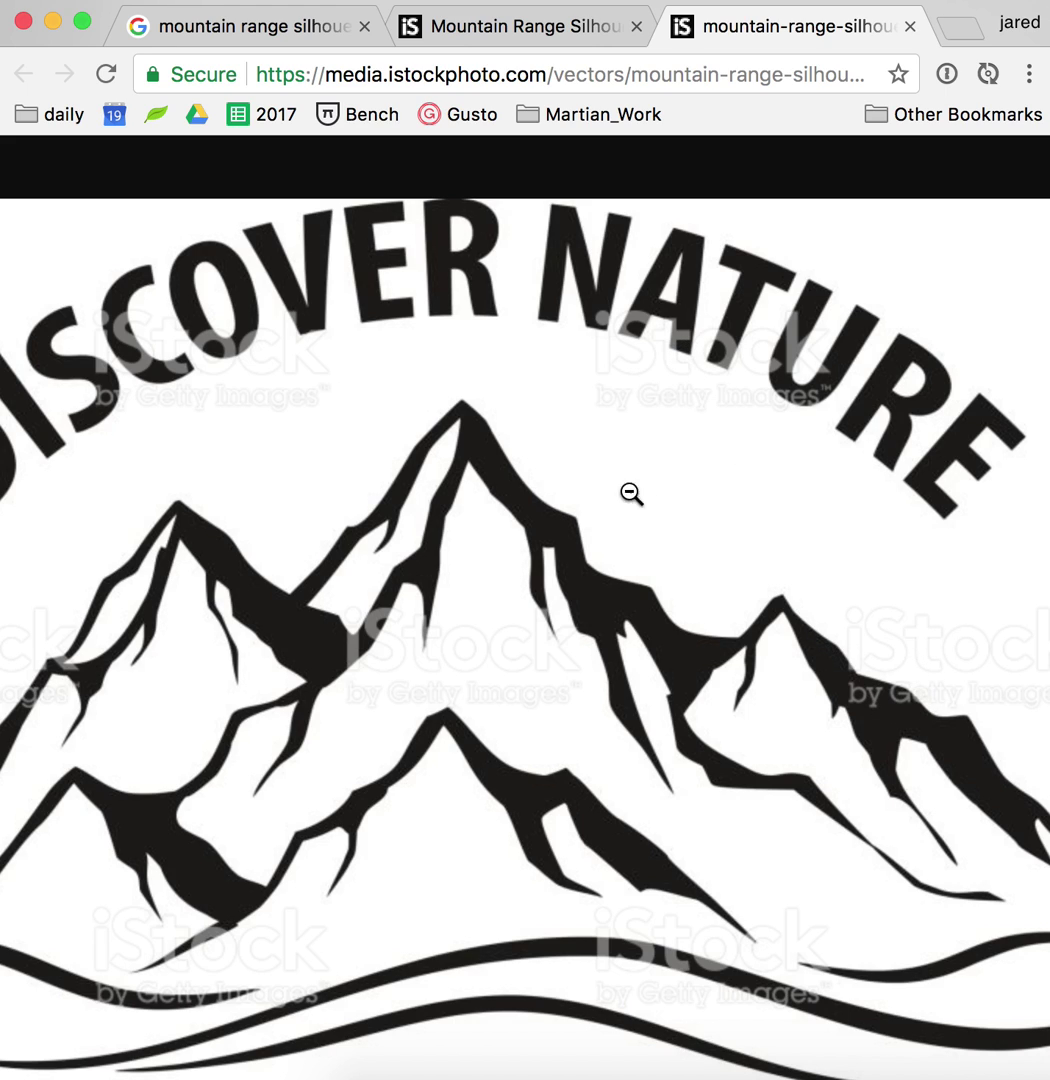
left_click(526, 537)
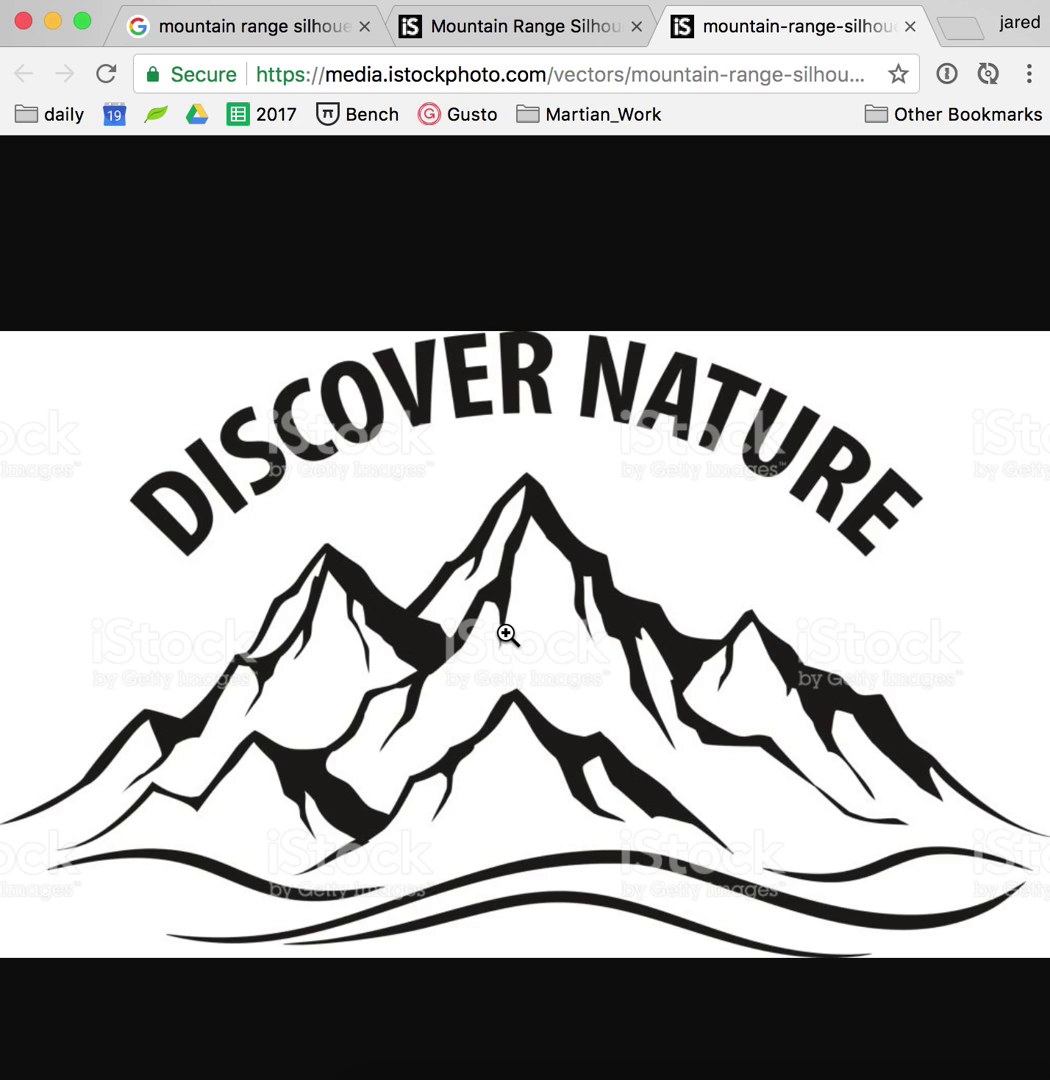
right_click(557, 598)
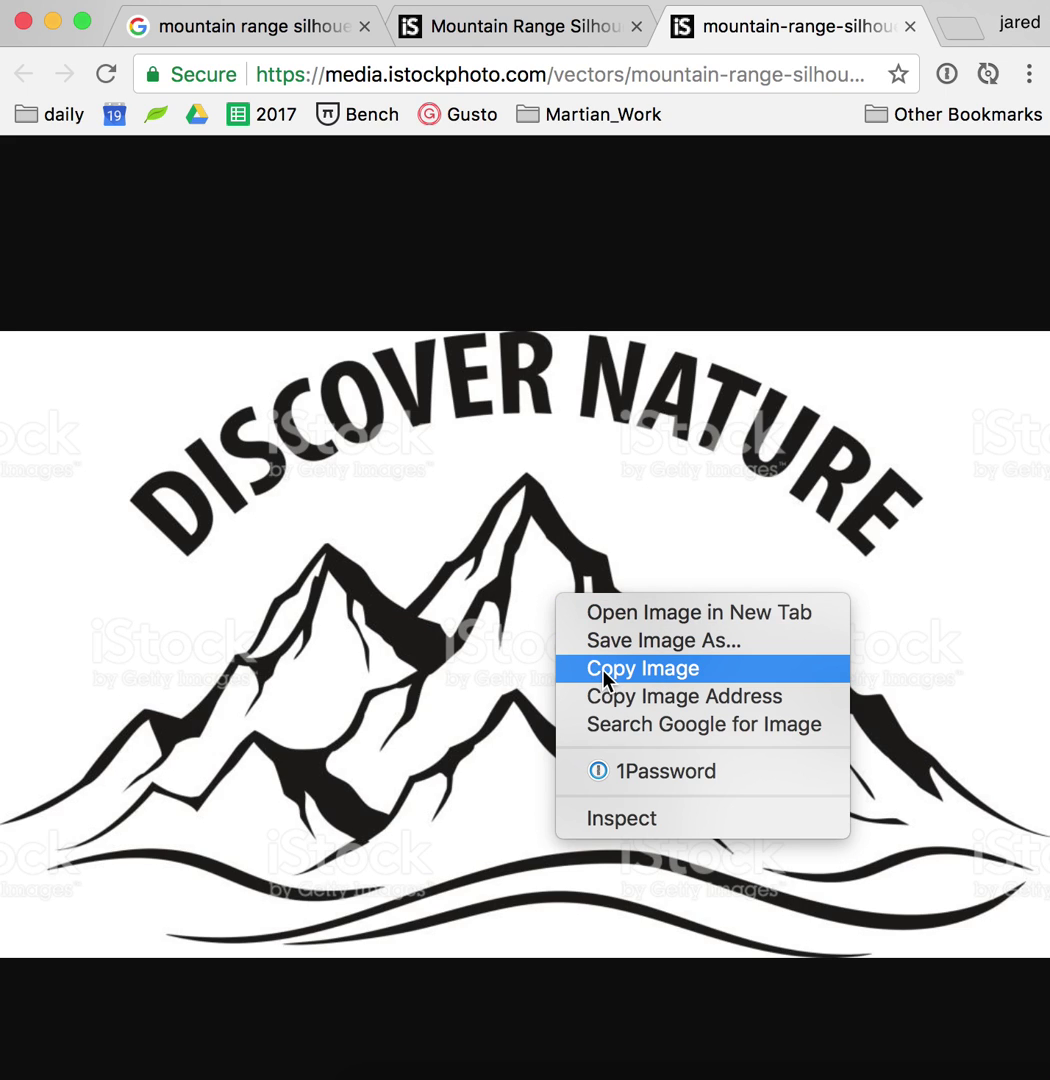
left_click(606, 678)
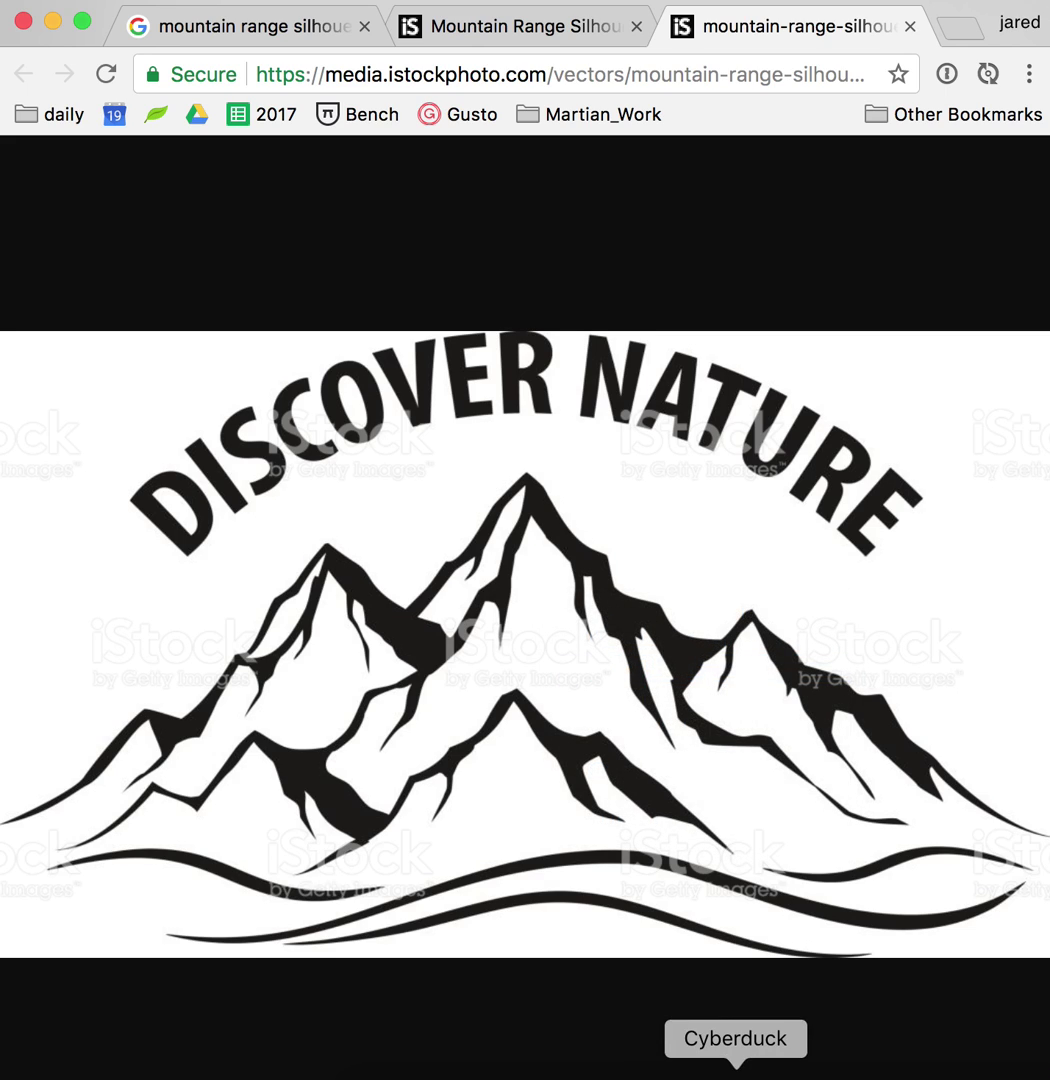
Step: In Illustrator, create a new blank document and zoom out to see the artboard
left_click(947, 1075)
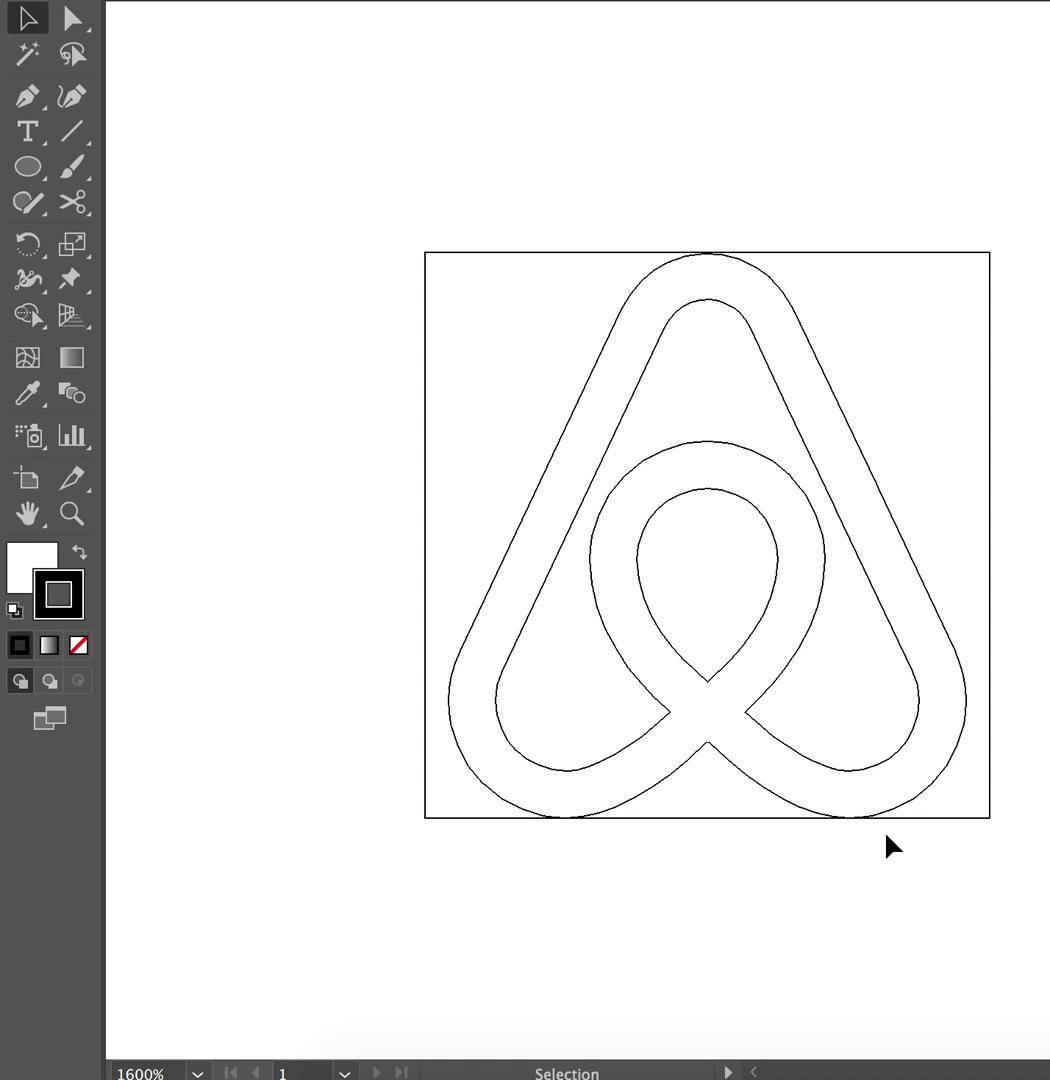
key("a")
key("super+n")
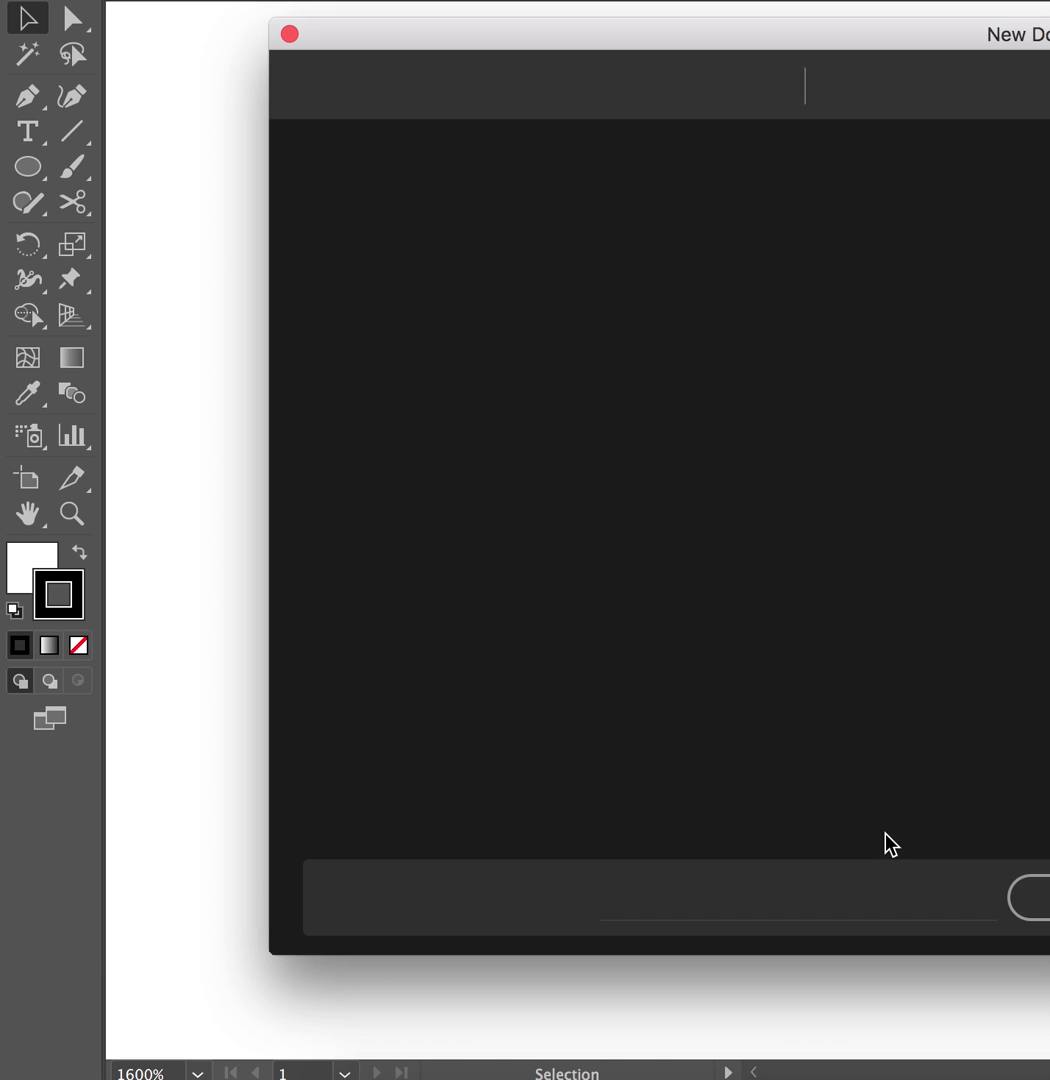
key("Escape")
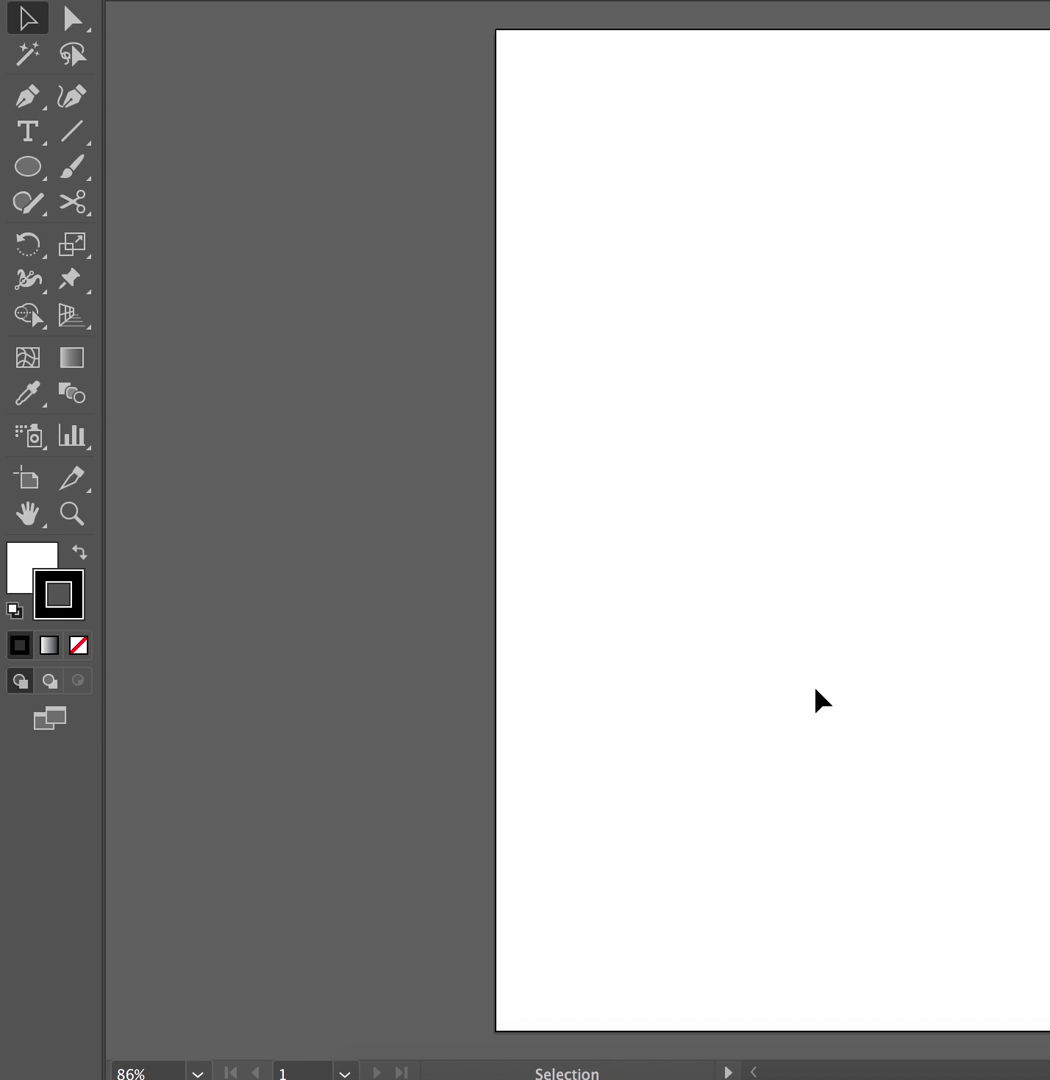
key("a")
key("v")
key("super+minus")
scroll(889, 653, "right", 5)
Step: Paste the Discover Nature mountain image and move it onto the artboard
key("super+v")
left_click_drag(756, 506, 1049, 710)
key("z")
left_click_drag(838, 564, 1040, 694)
left_click_drag(762, 540, 407, 364)
left_click_drag(802, 559, 22, 215)
left_click_drag(636, 503, 481, 428)
key("v")
left_click_drag(815, 518, 597, 388)
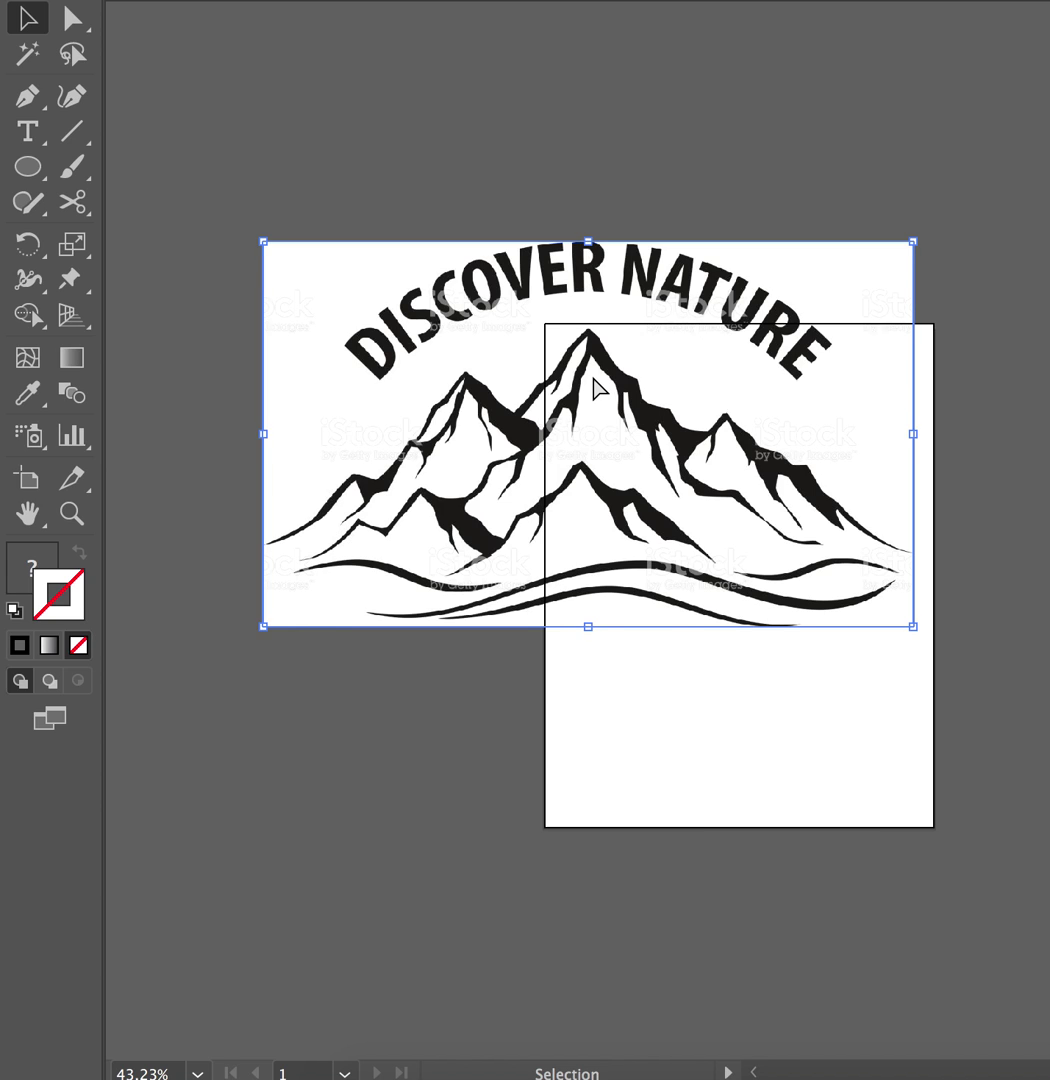
key("ctrl+equal")
key("ctrl+equal")
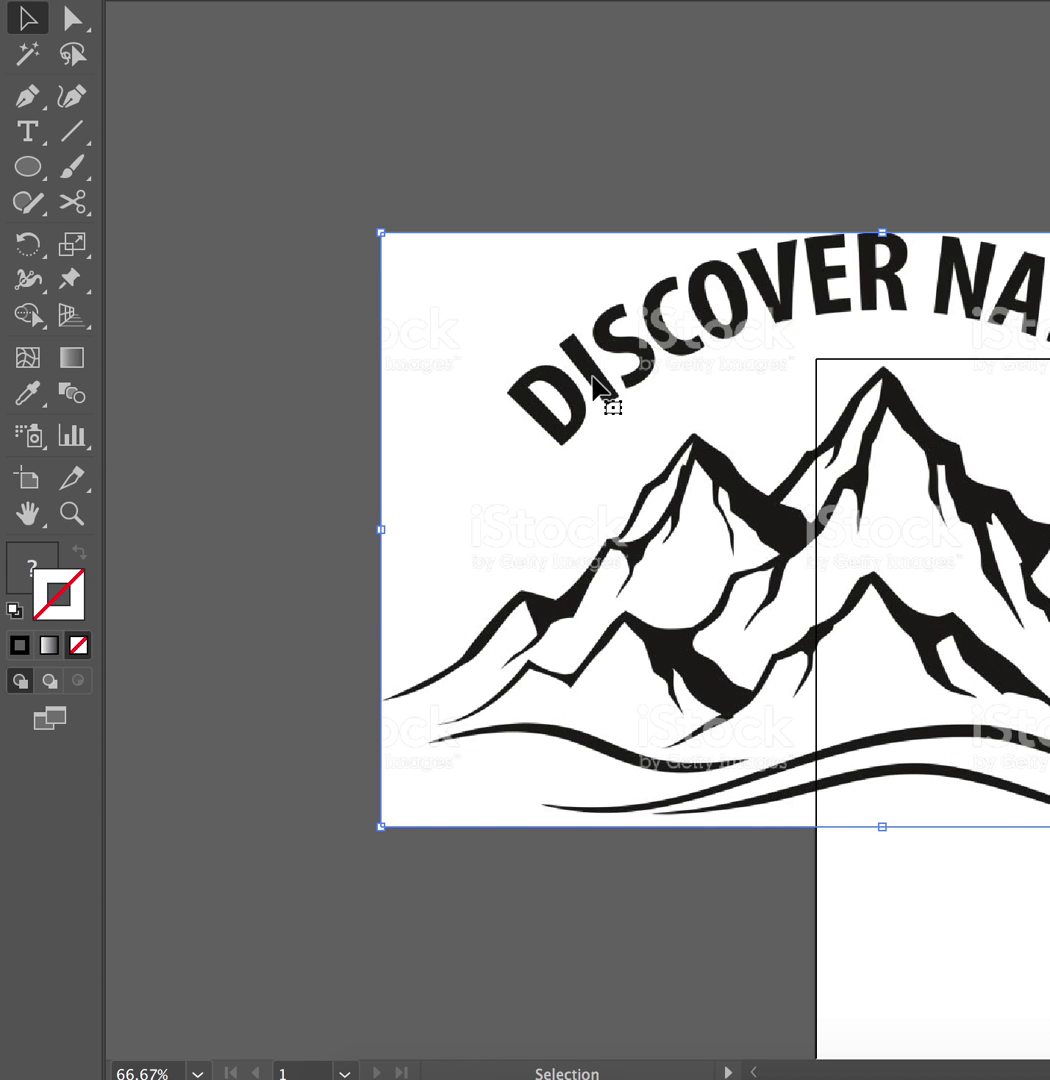
scroll(665, 428, "right", 6)
scroll(665, 428, "down", 2)
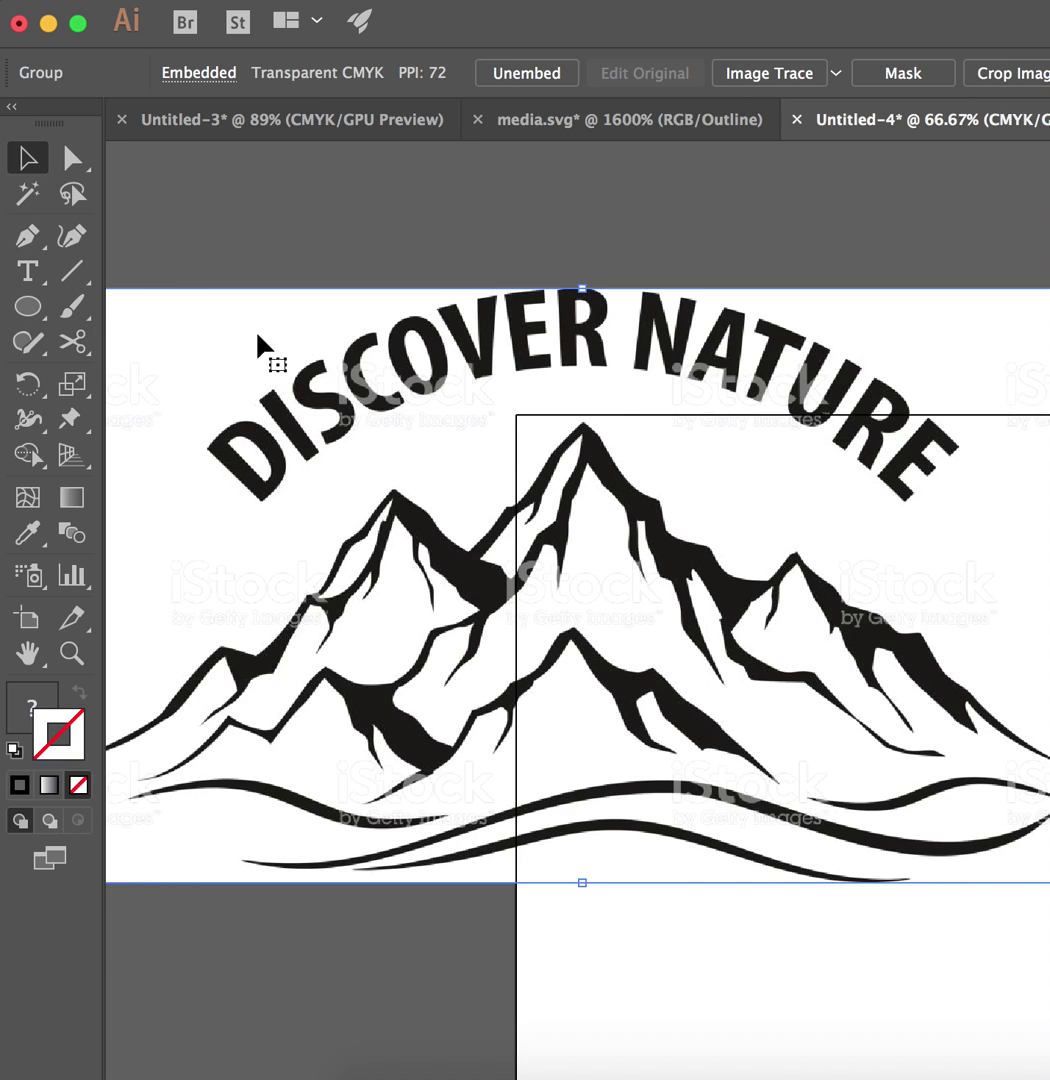
Step: Select the embedded mountain image and trace it with the Black and White Logo preset
key("super+shift+a")
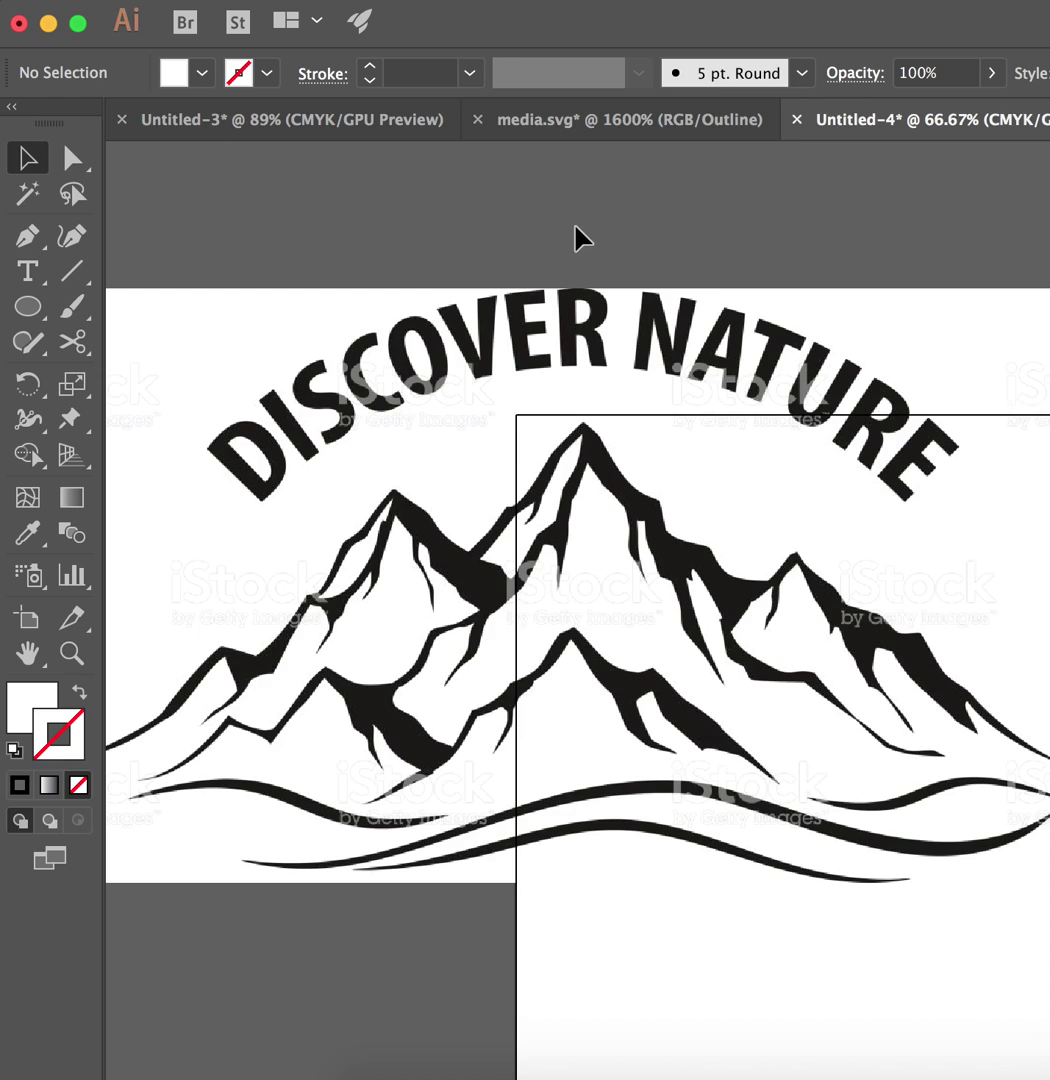
left_click(567, 305)
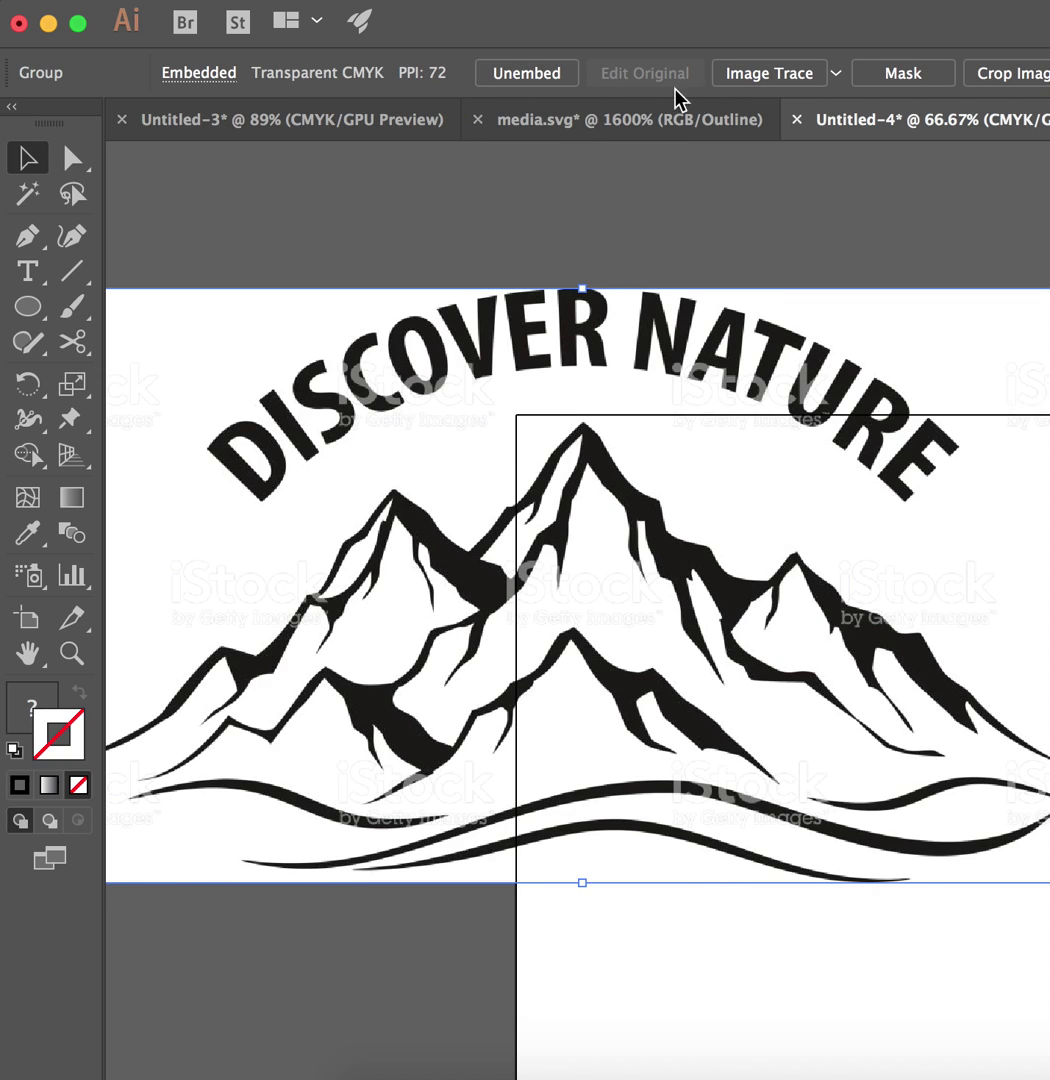
left_click(837, 74)
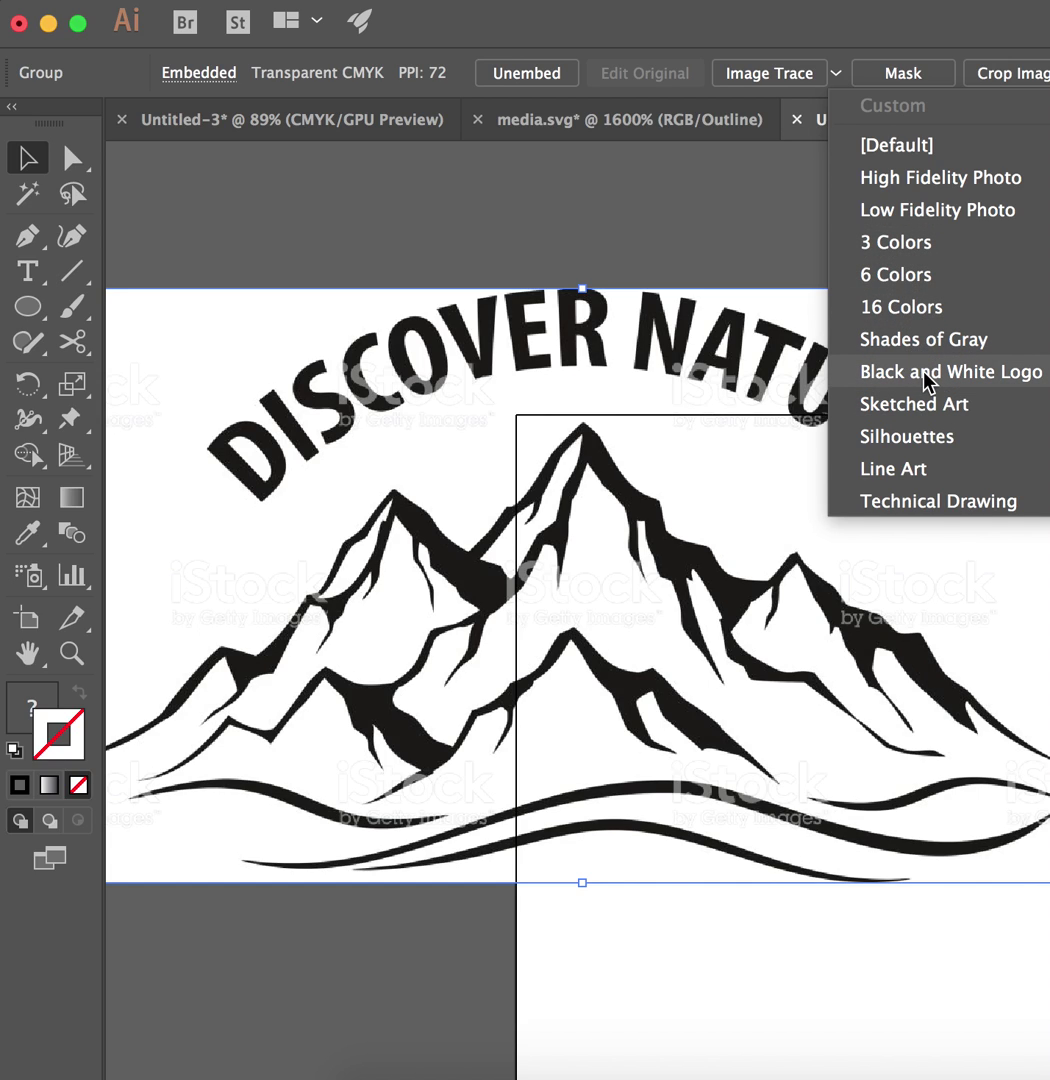
left_click(925, 372)
left_click(990, 378)
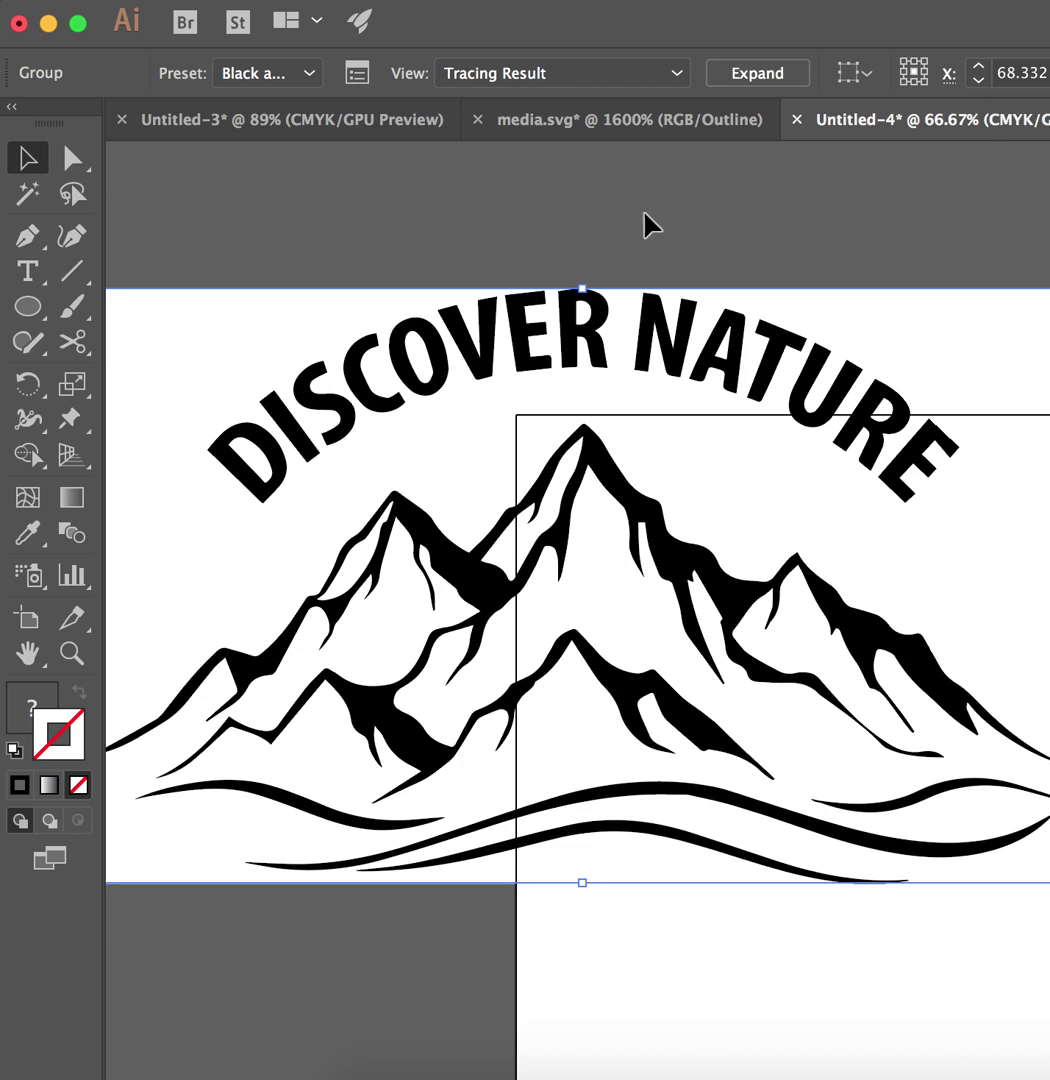
Step: Expand the Black and White Logo tracing into paths and check it in Outline view
left_click(757, 73)
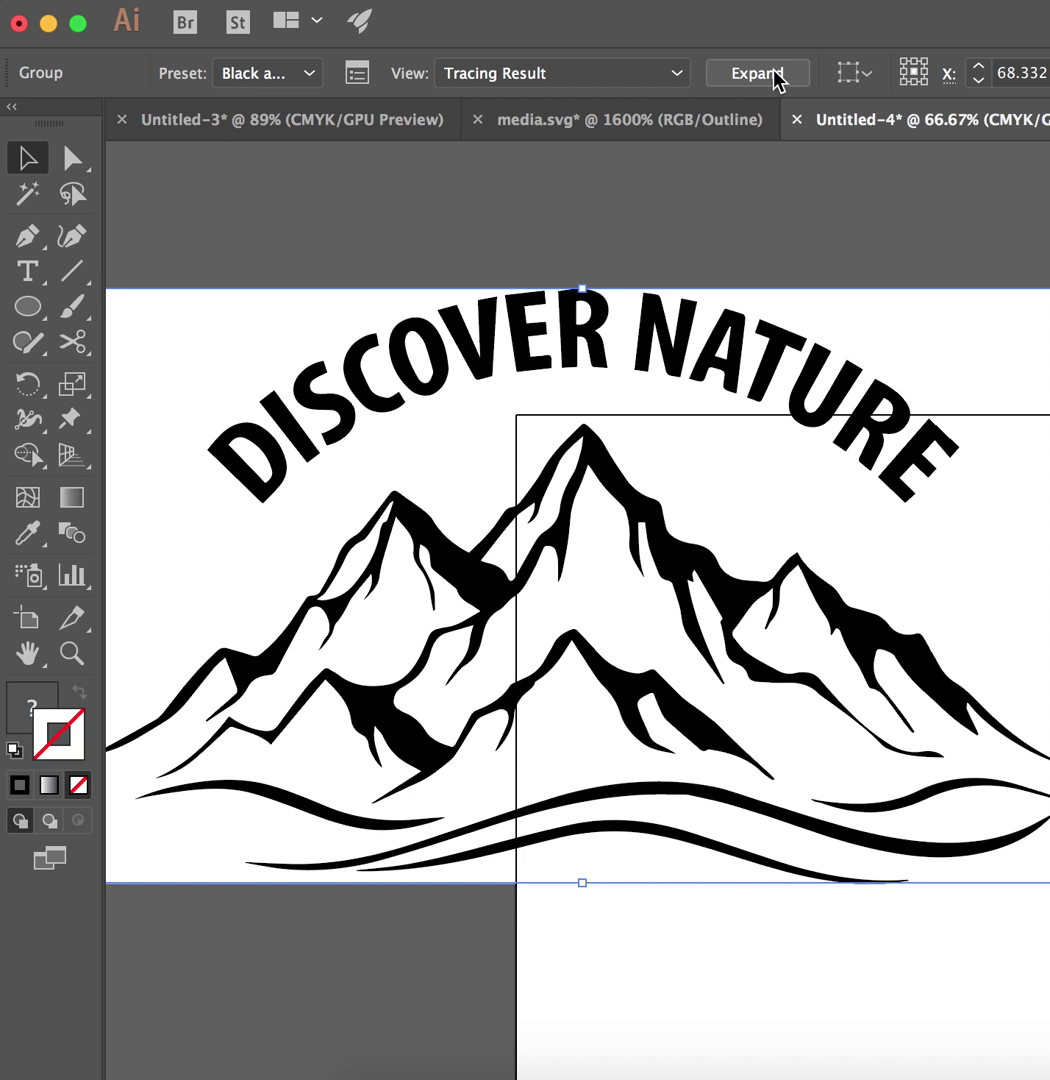
left_click(757, 73)
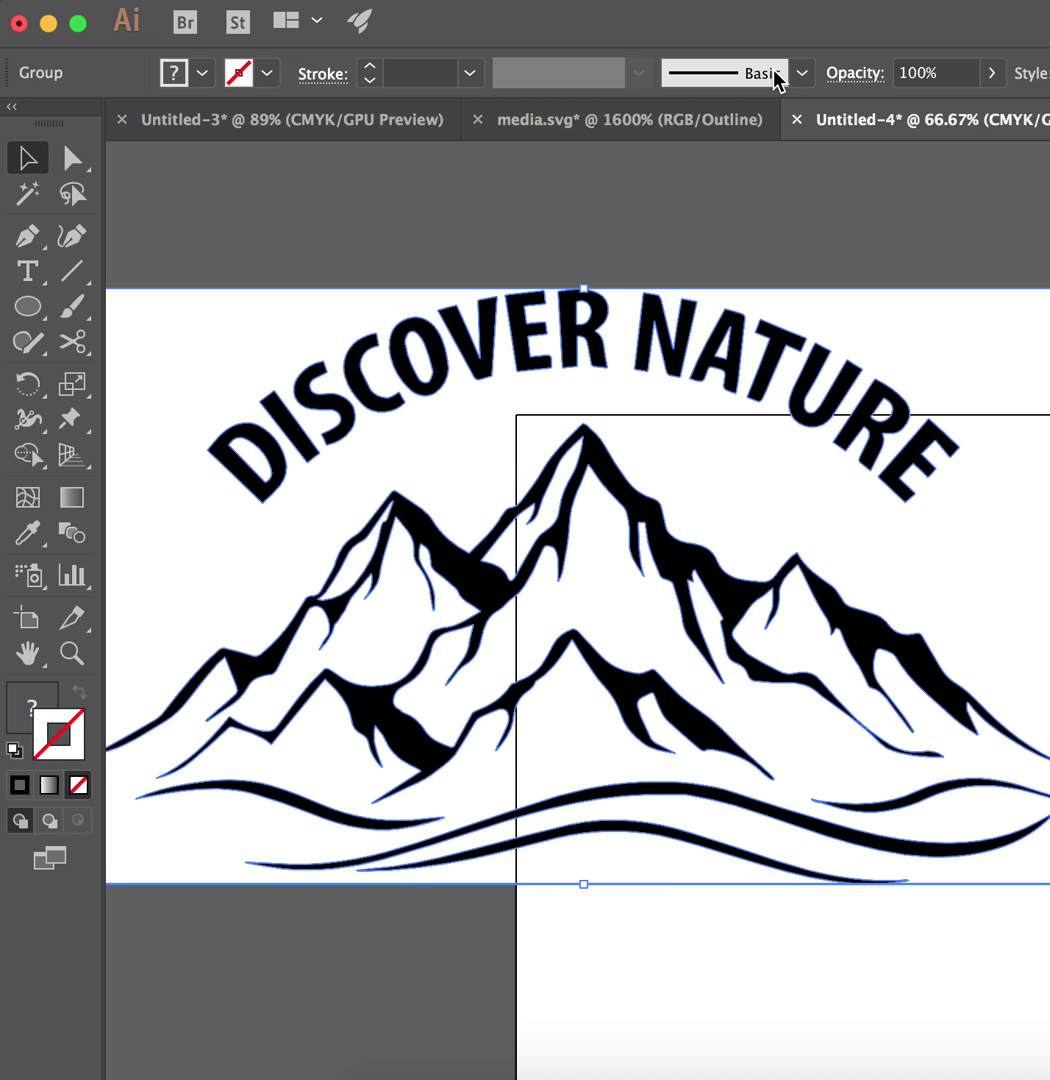
key("super+y")
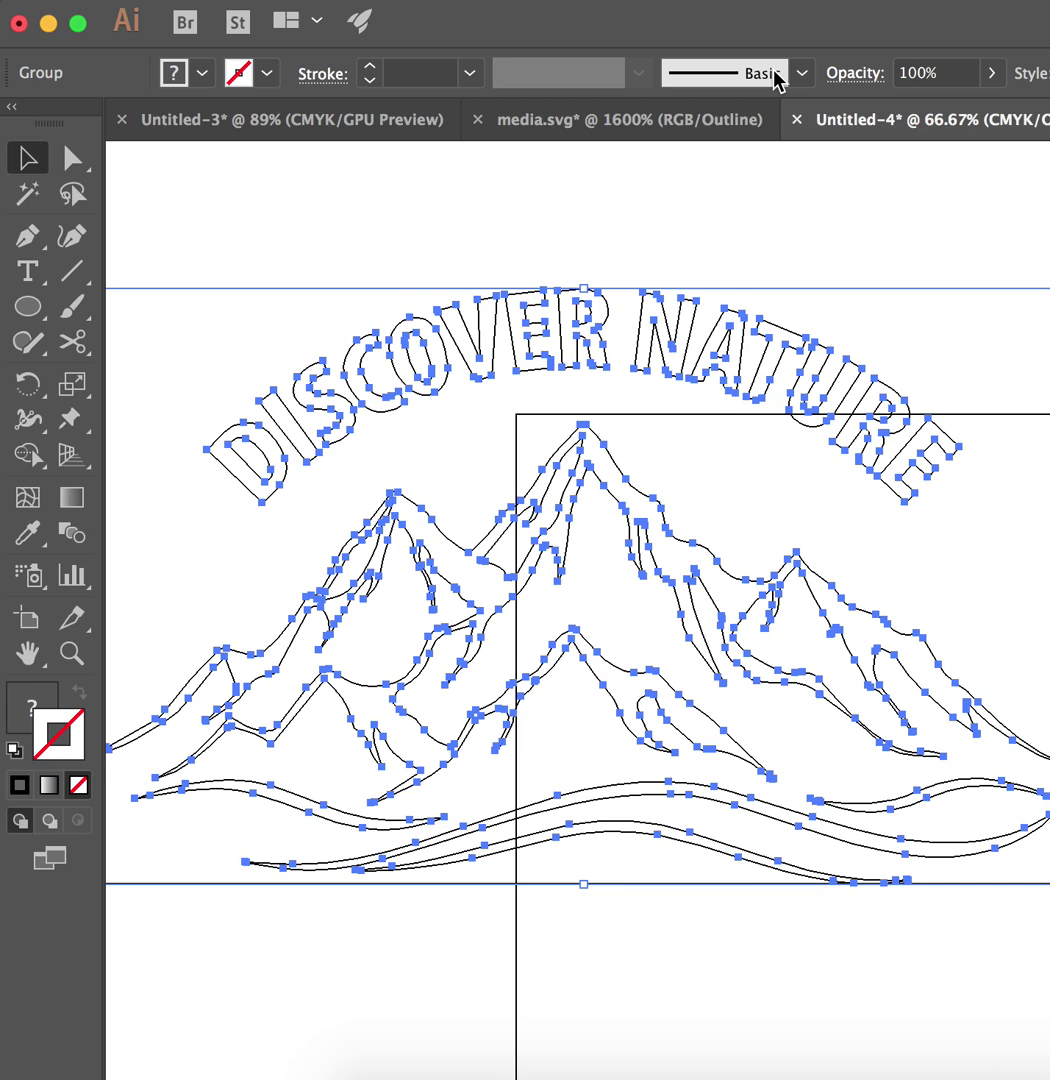
key("super+y")
Step: Select the white background plus every shape with the same white fill, then delete them
left_click(345, 230)
key("a")
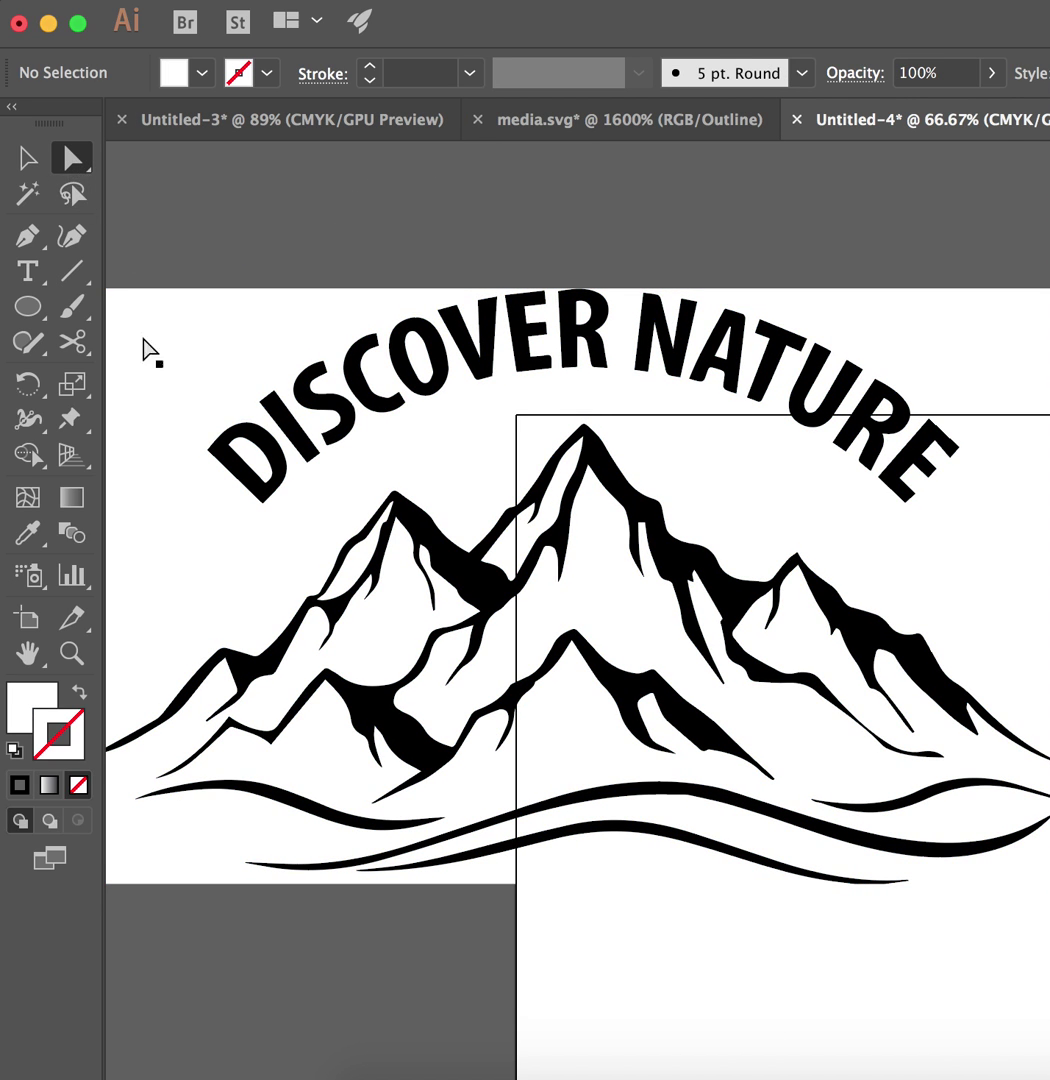
key("super+a")
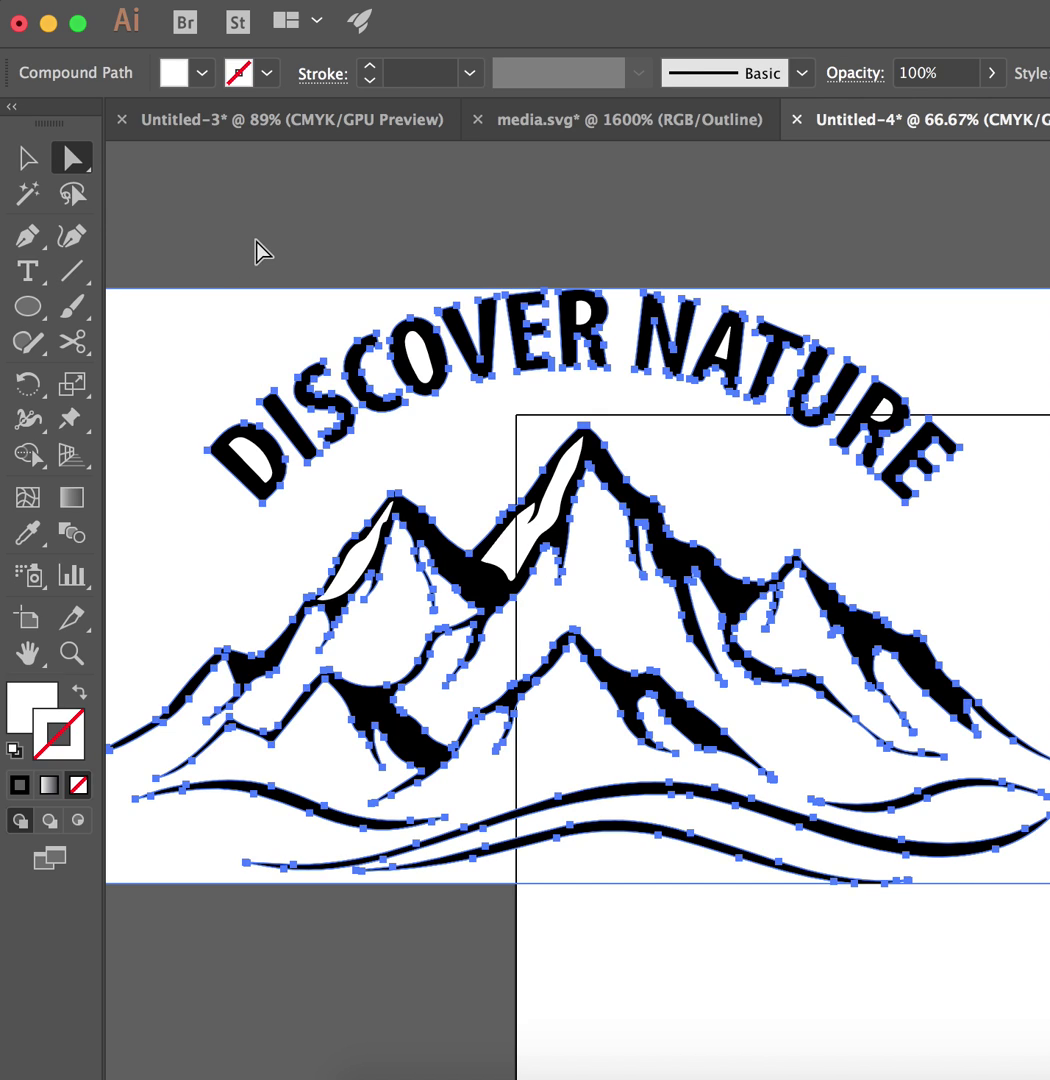
left_click(540, 0)
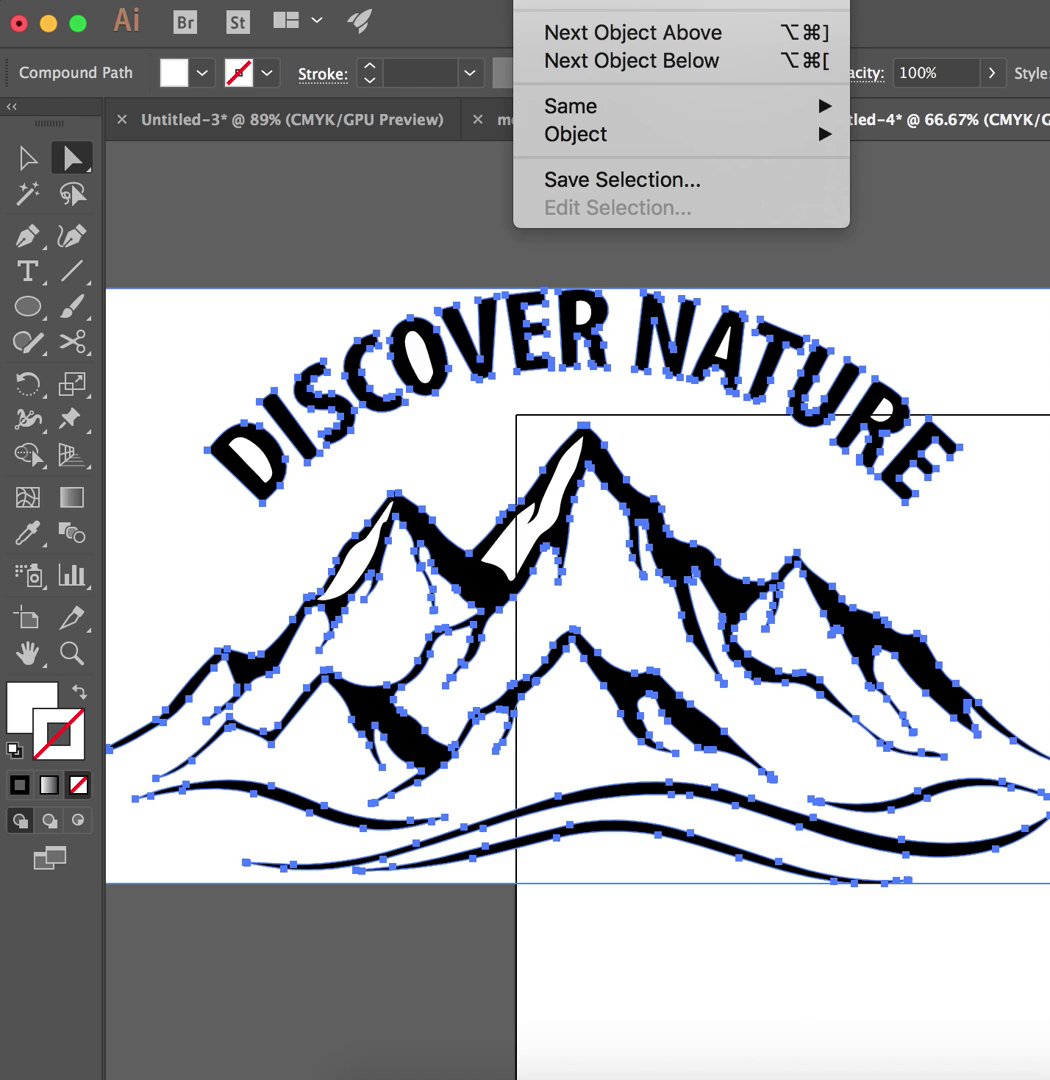
mouse_move(588, 114)
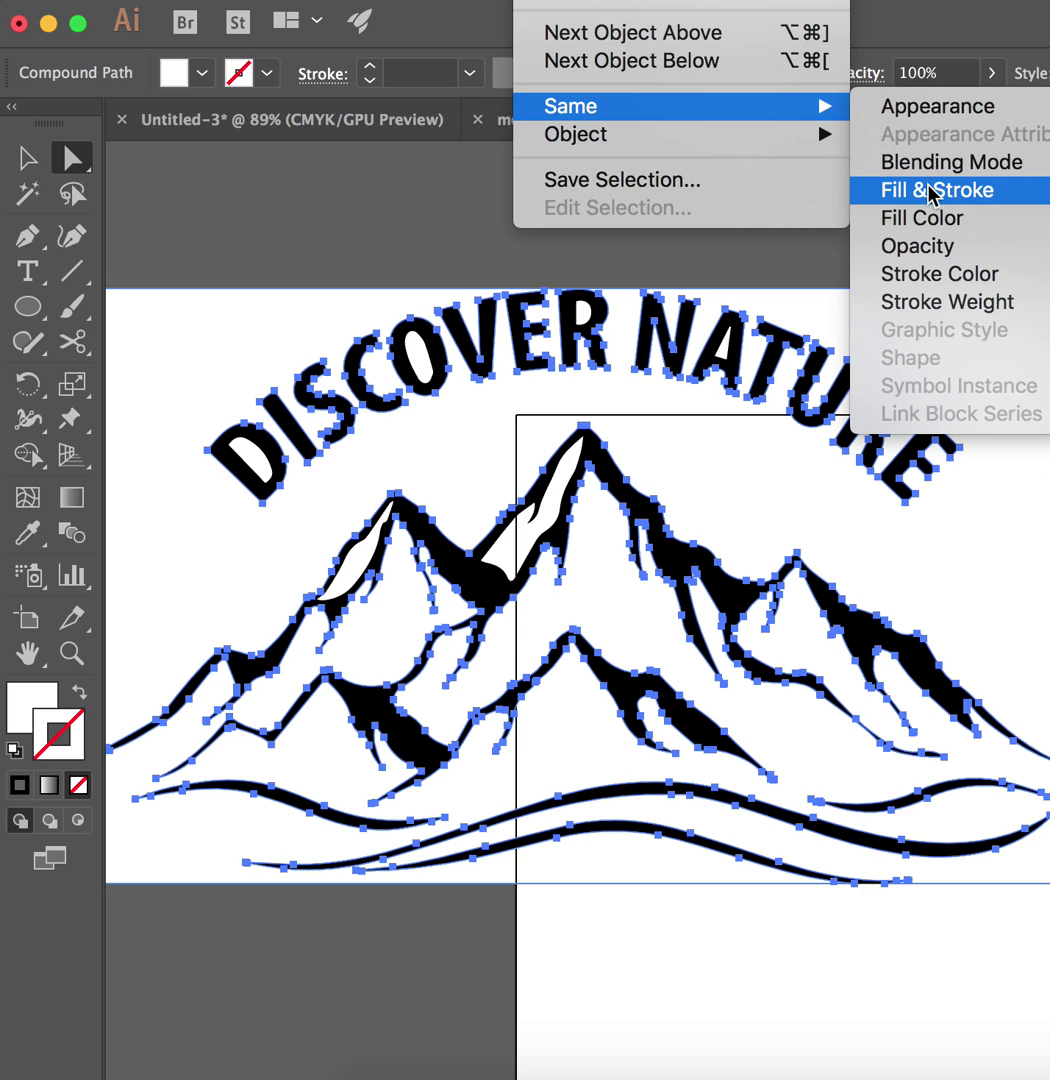
left_click(929, 220)
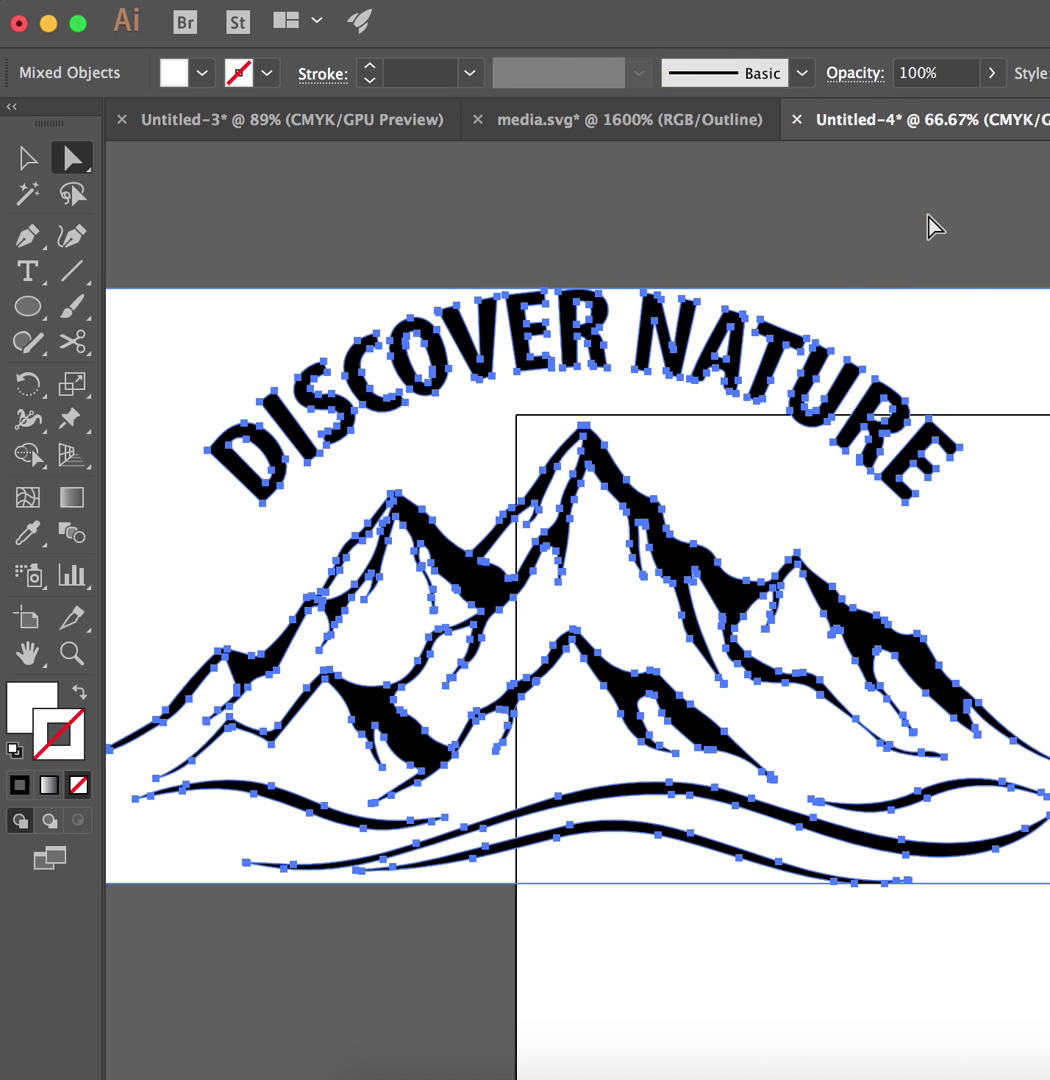
key("Delete")
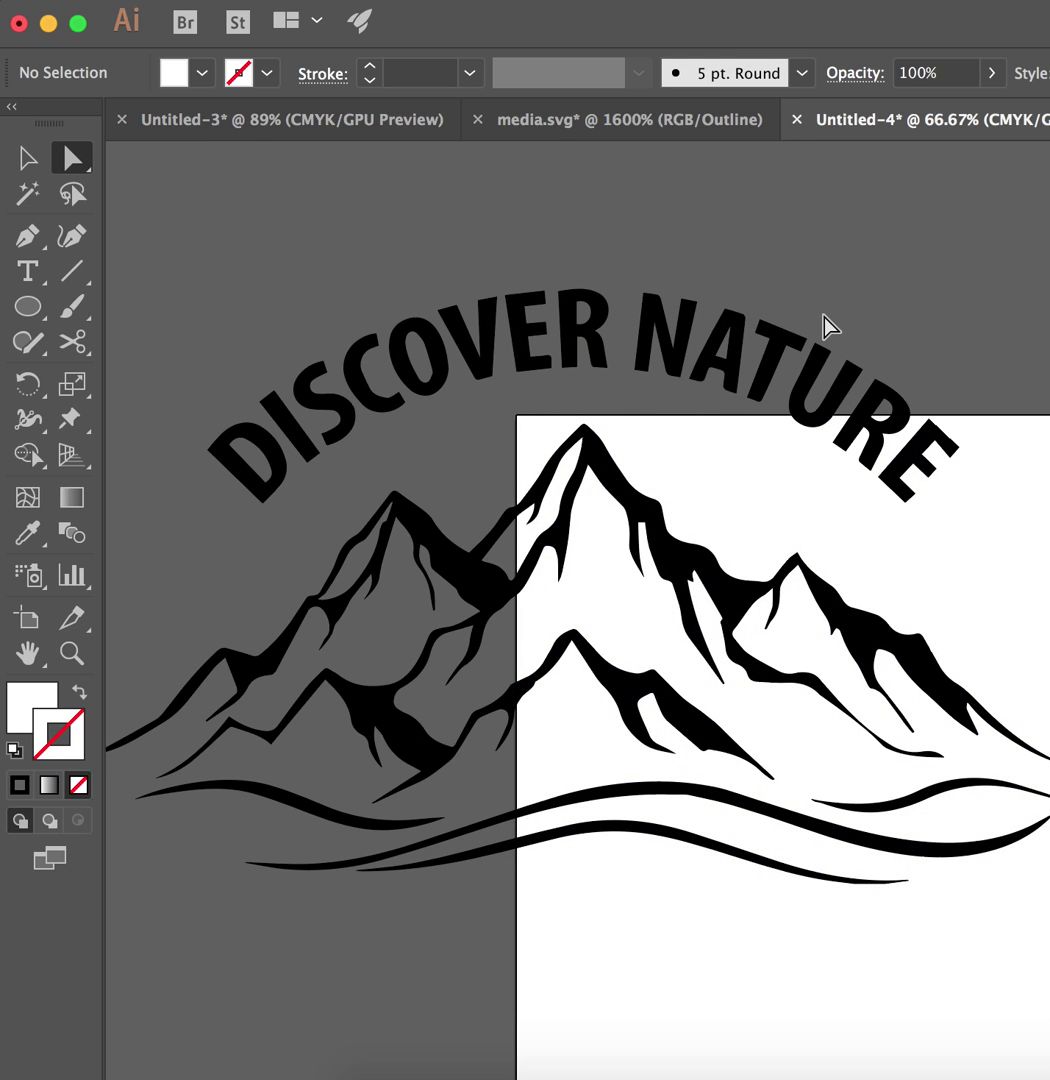
Step: Scale the whole mountain artwork down to fit the artboard
key("ctrl+a")
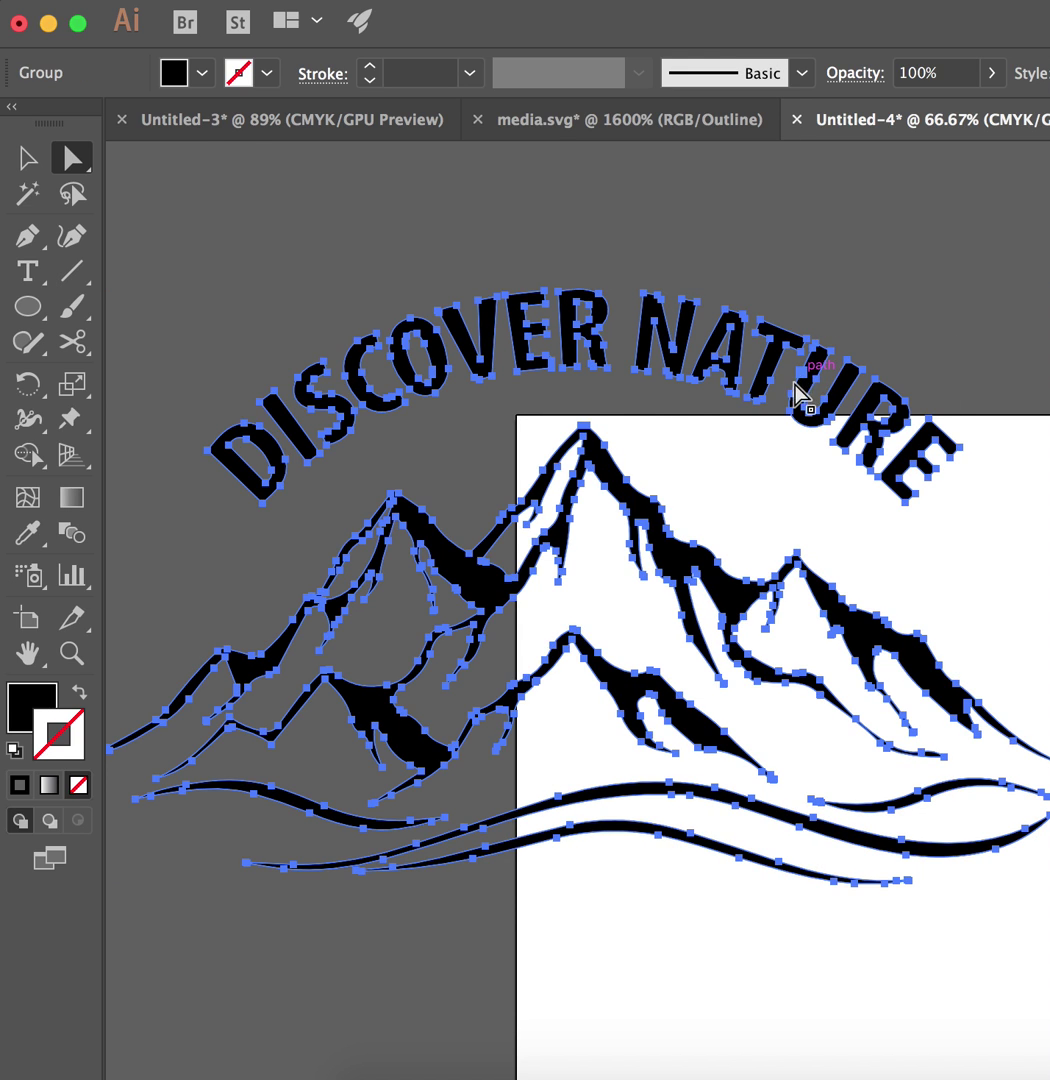
key("v")
scroll(686, 421, "left", 5)
scroll(686, 421, "up", 1)
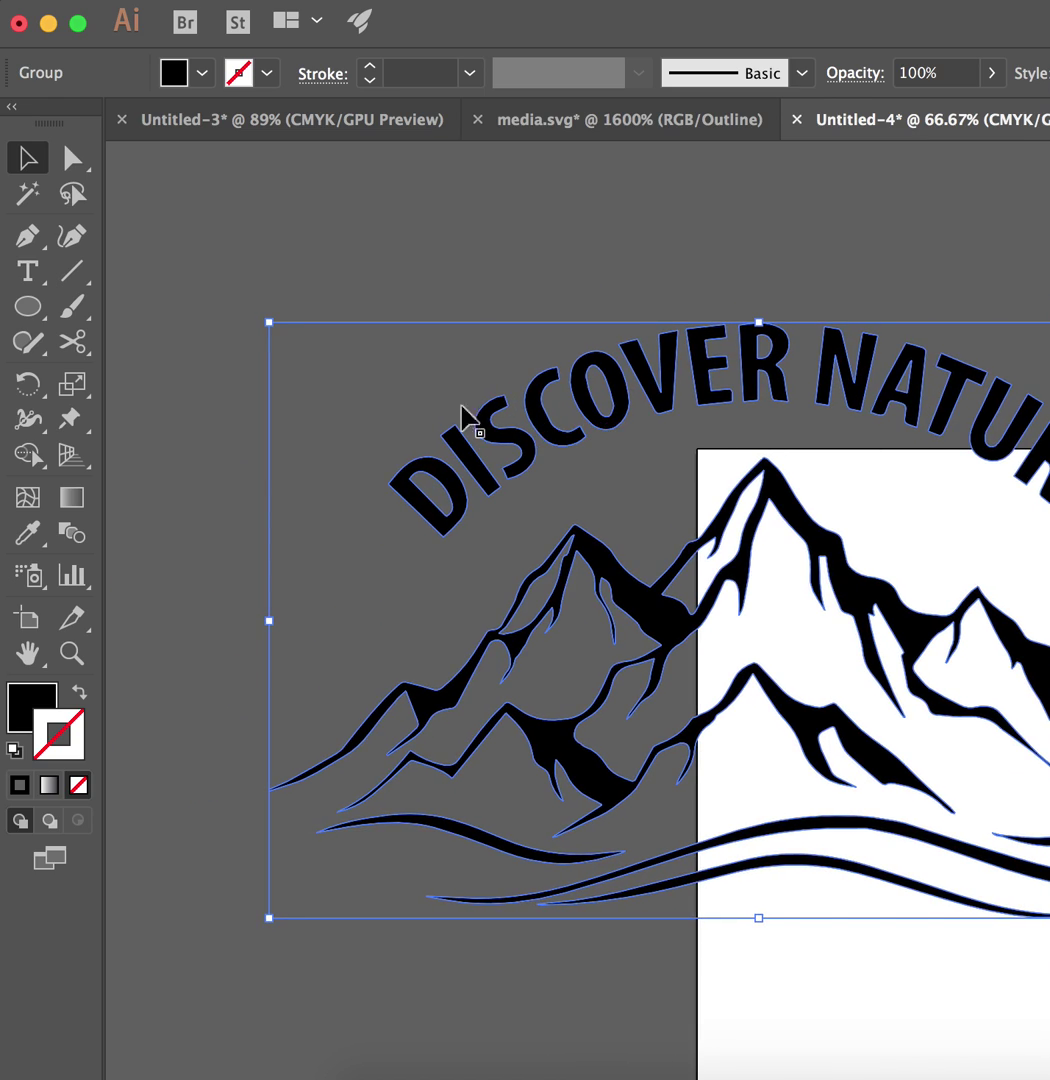
left_click_drag(274, 329, 743, 580)
scroll(743, 590, "right", 5)
scroll(743, 590, "down", 2)
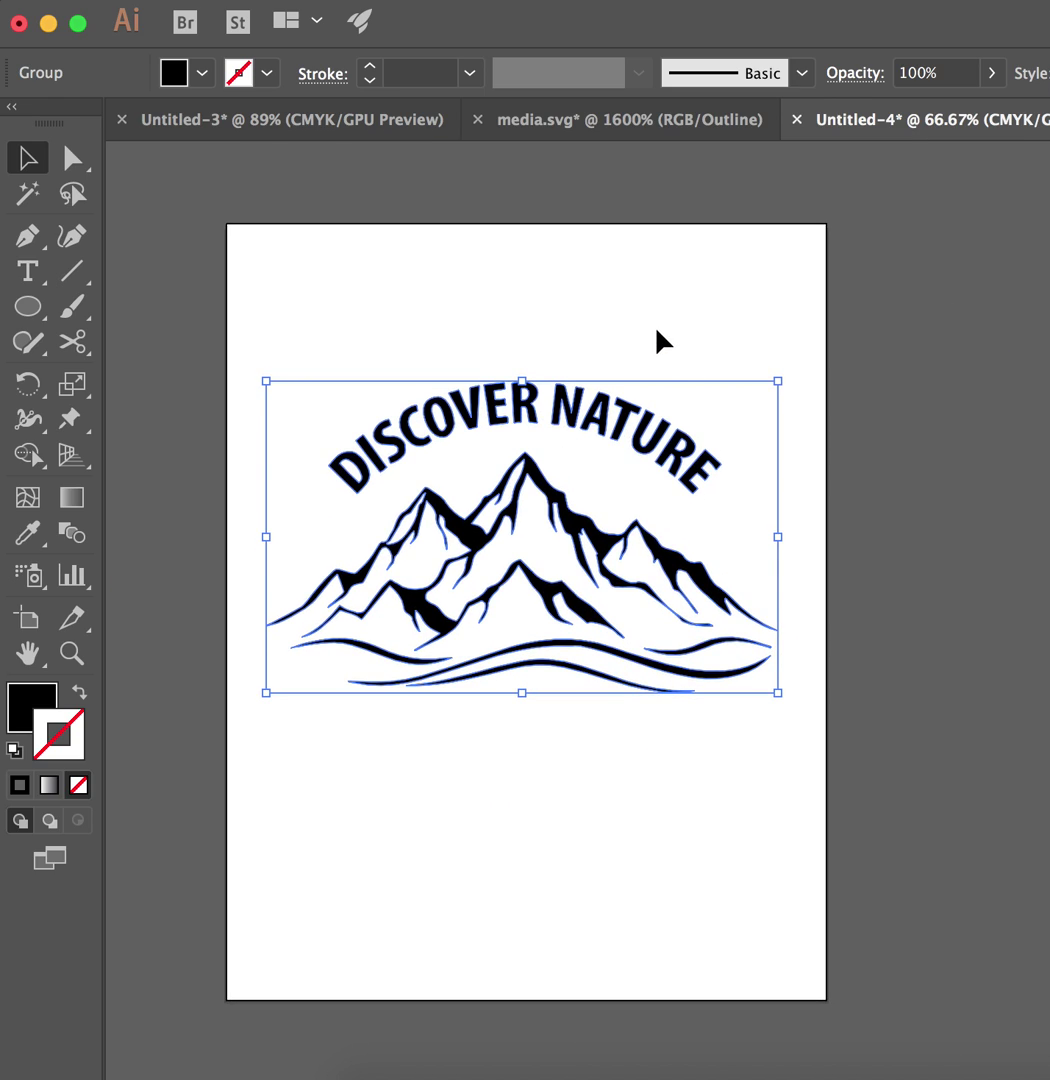
left_click(660, 340)
Step: Delete the leftover arched lettering, including the RE and DI letters
key("a")
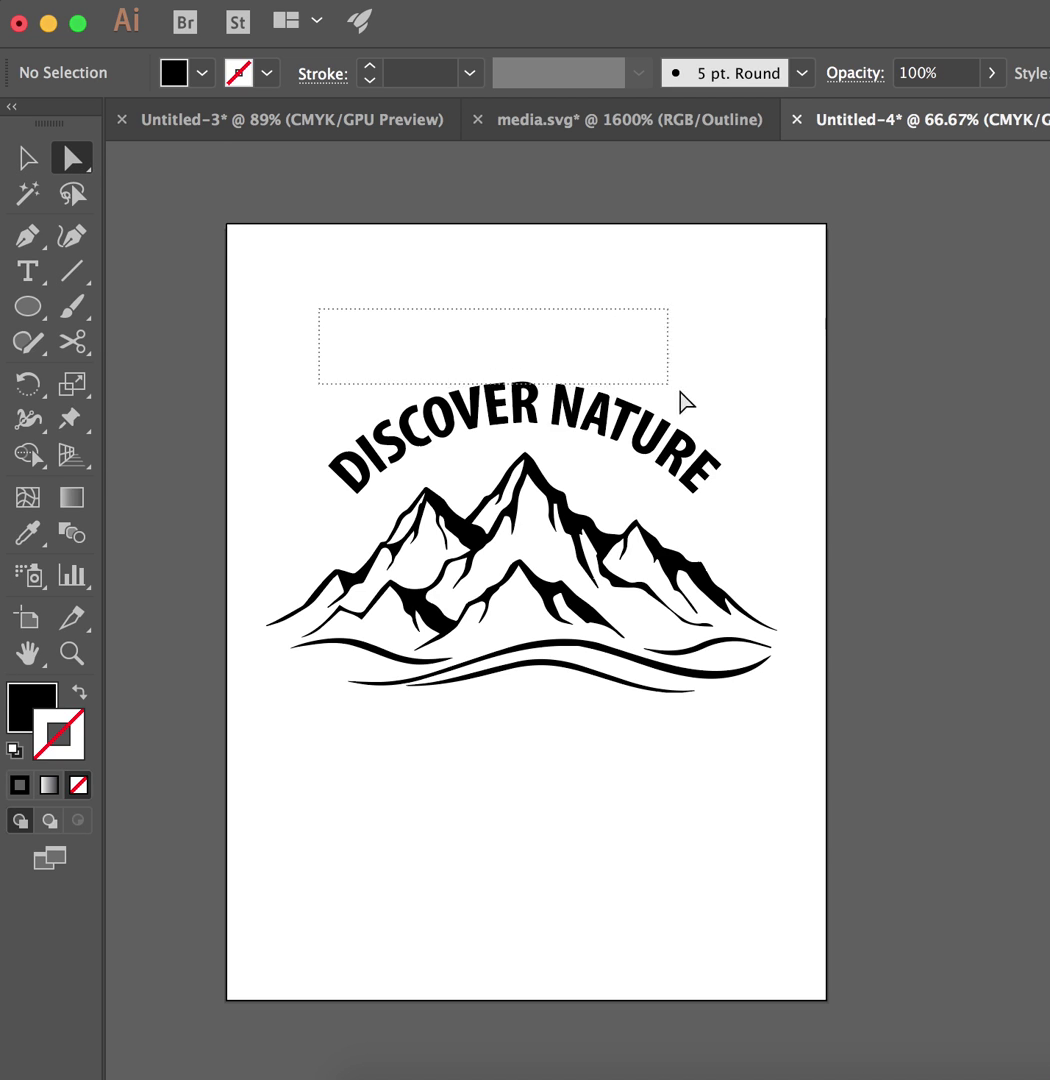
left_click_drag(687, 397, 713, 434)
key("Delete")
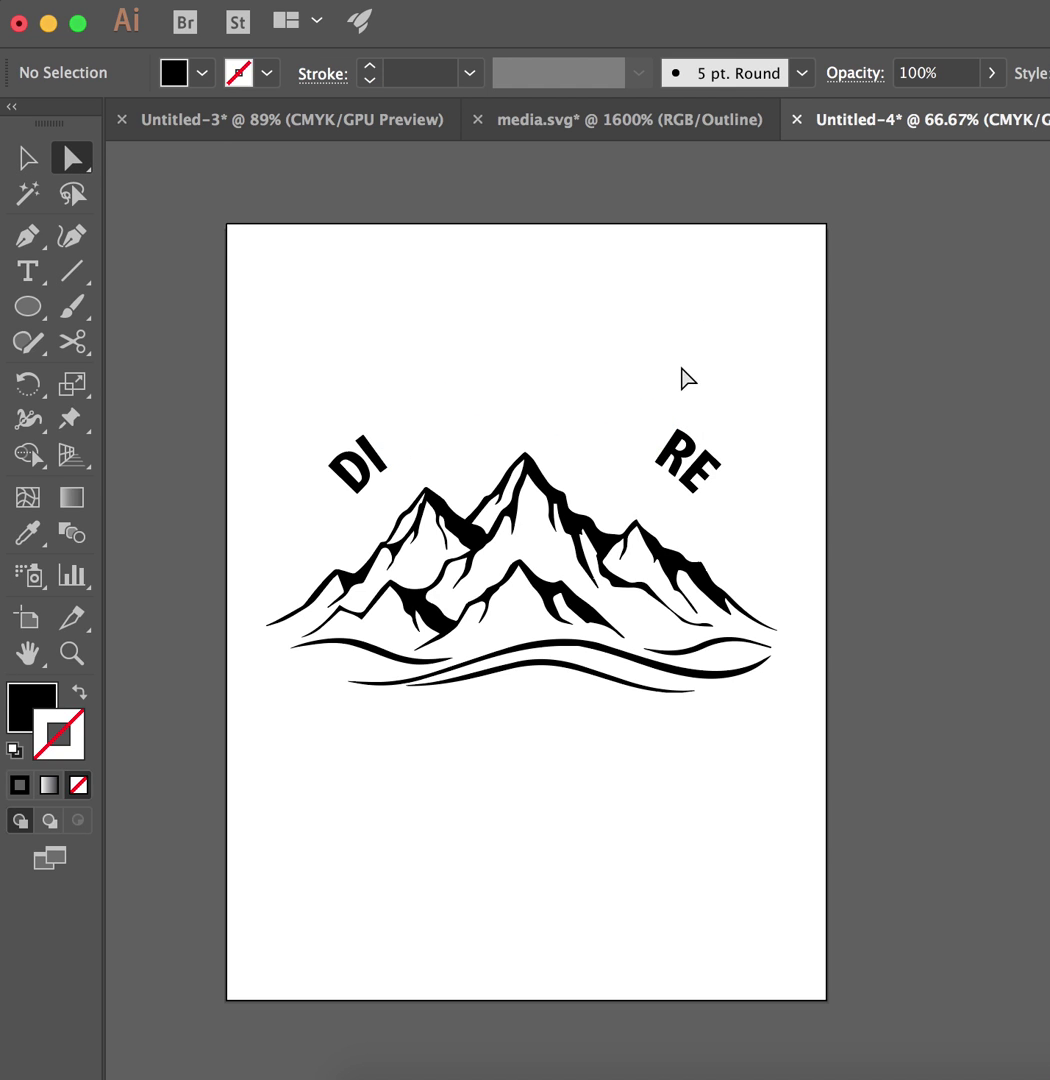
left_click_drag(638, 366, 739, 506)
key("Delete")
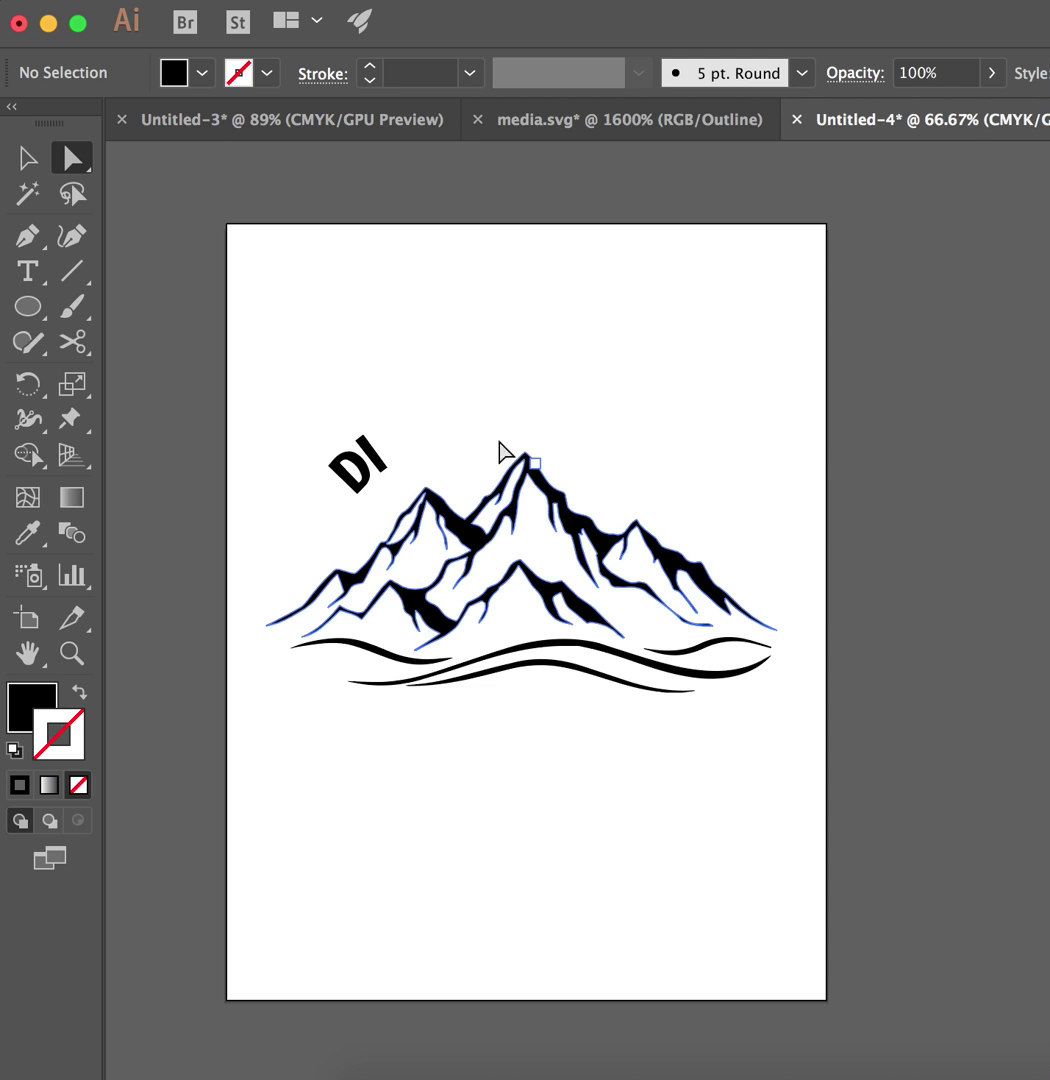
left_click_drag(307, 387, 397, 497)
key("Delete")
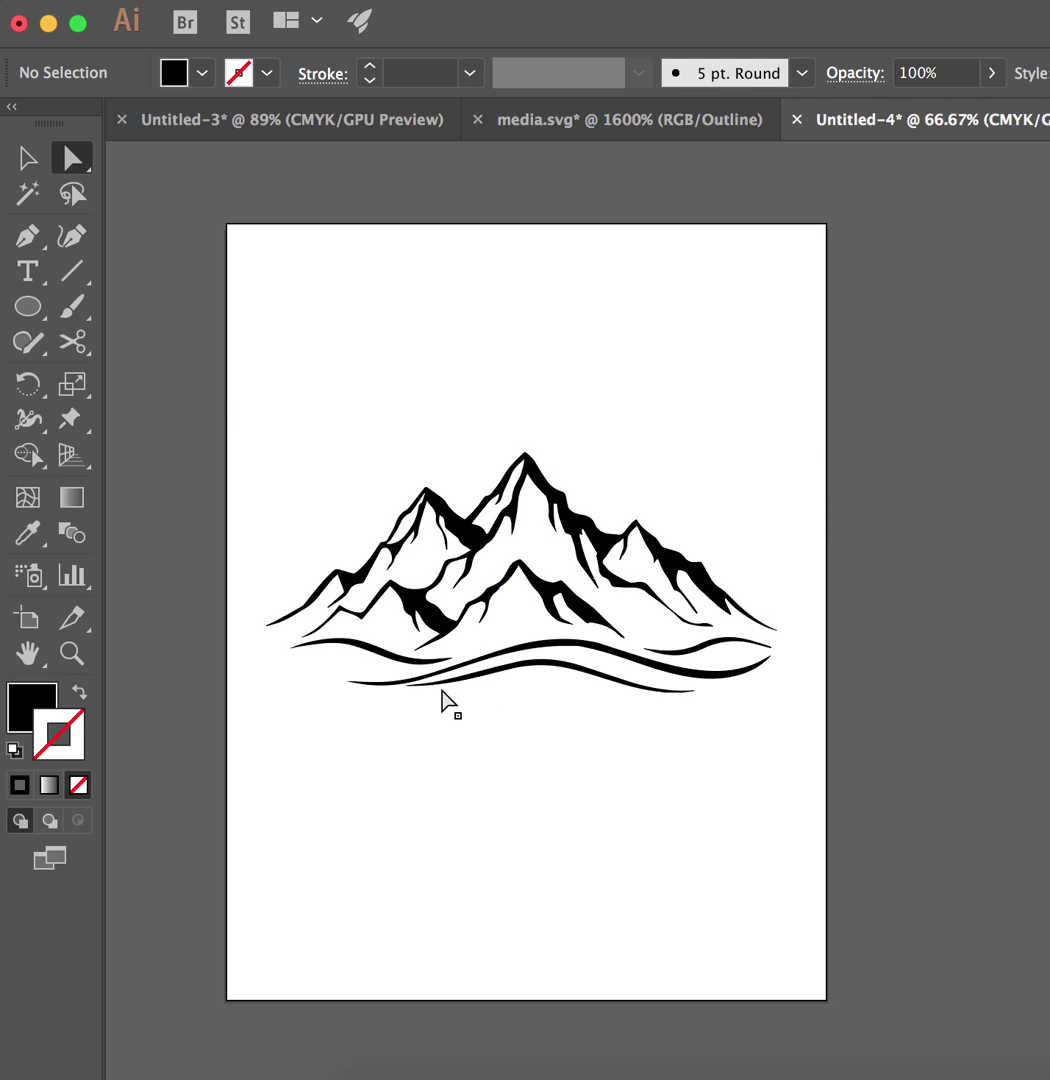
Step: Delete the wavy river lines and the last small wave beneath the mountains
left_click_drag(331, 755, 520, 658)
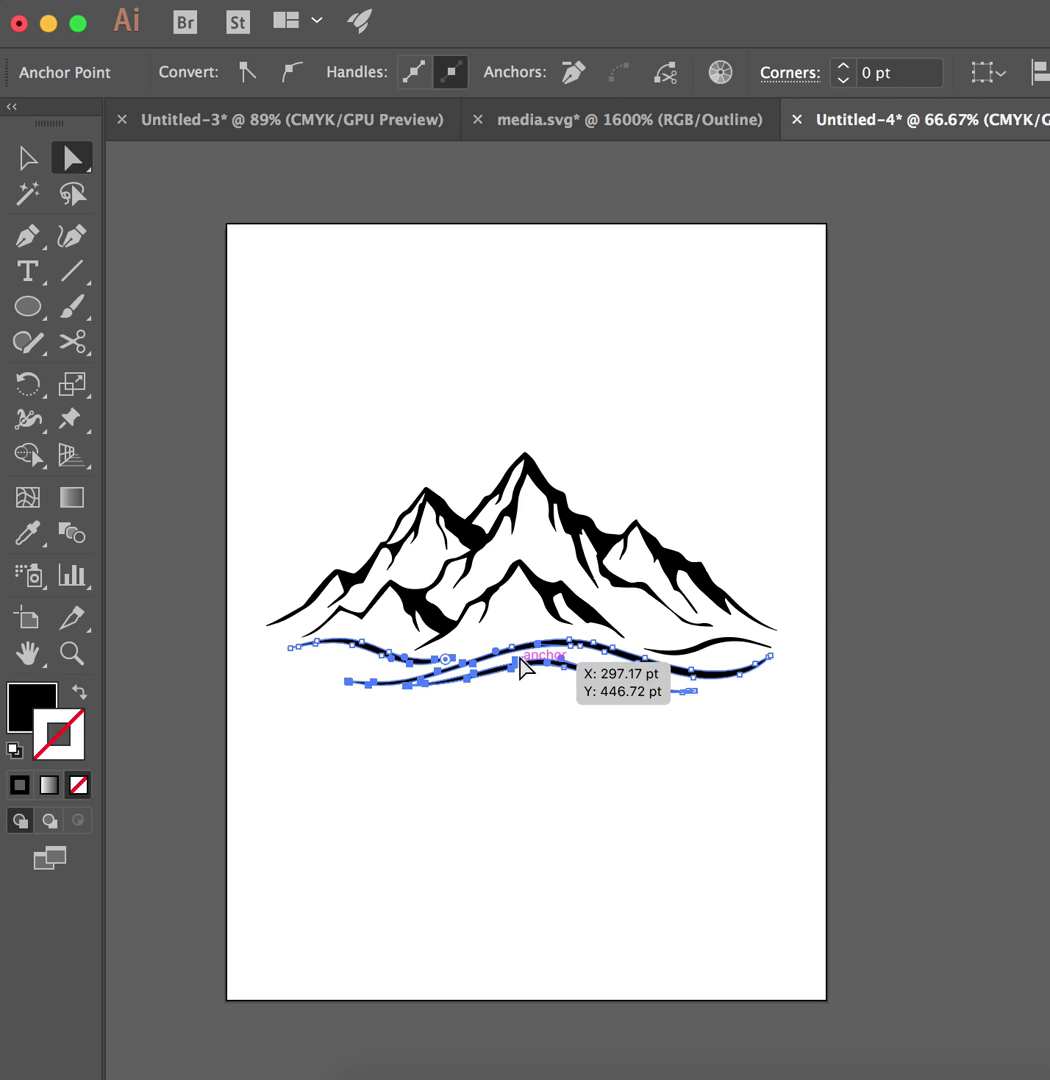
key("Delete")
left_click(697, 657)
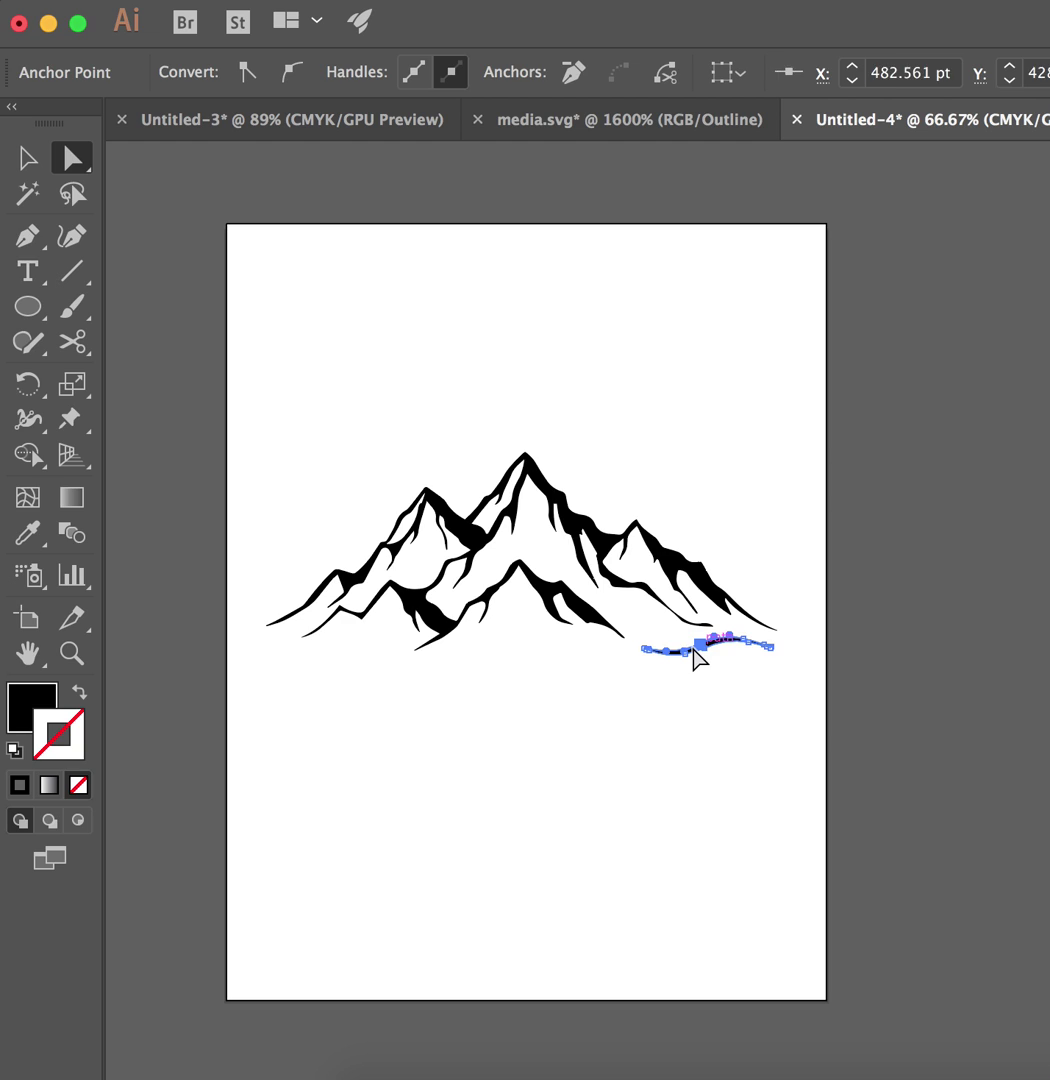
key("Delete")
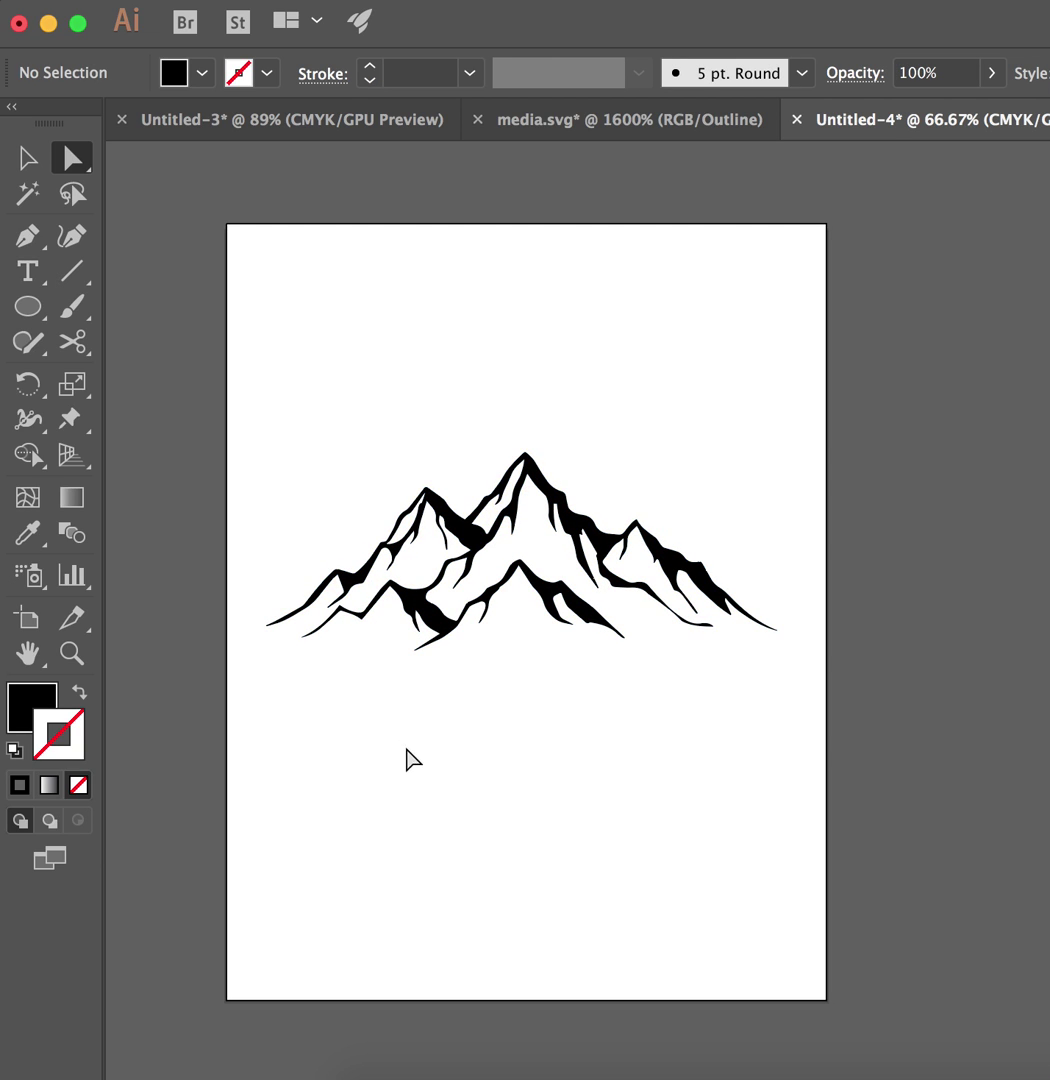
Step: Zoom in and lasso-delete the white notch's anchors and the thin spike's top points
key("super+equal")
key("super+equal")
key("super+equal")
key("super+equal")
key("super+equal")
scroll(420, 780, "up", 10)
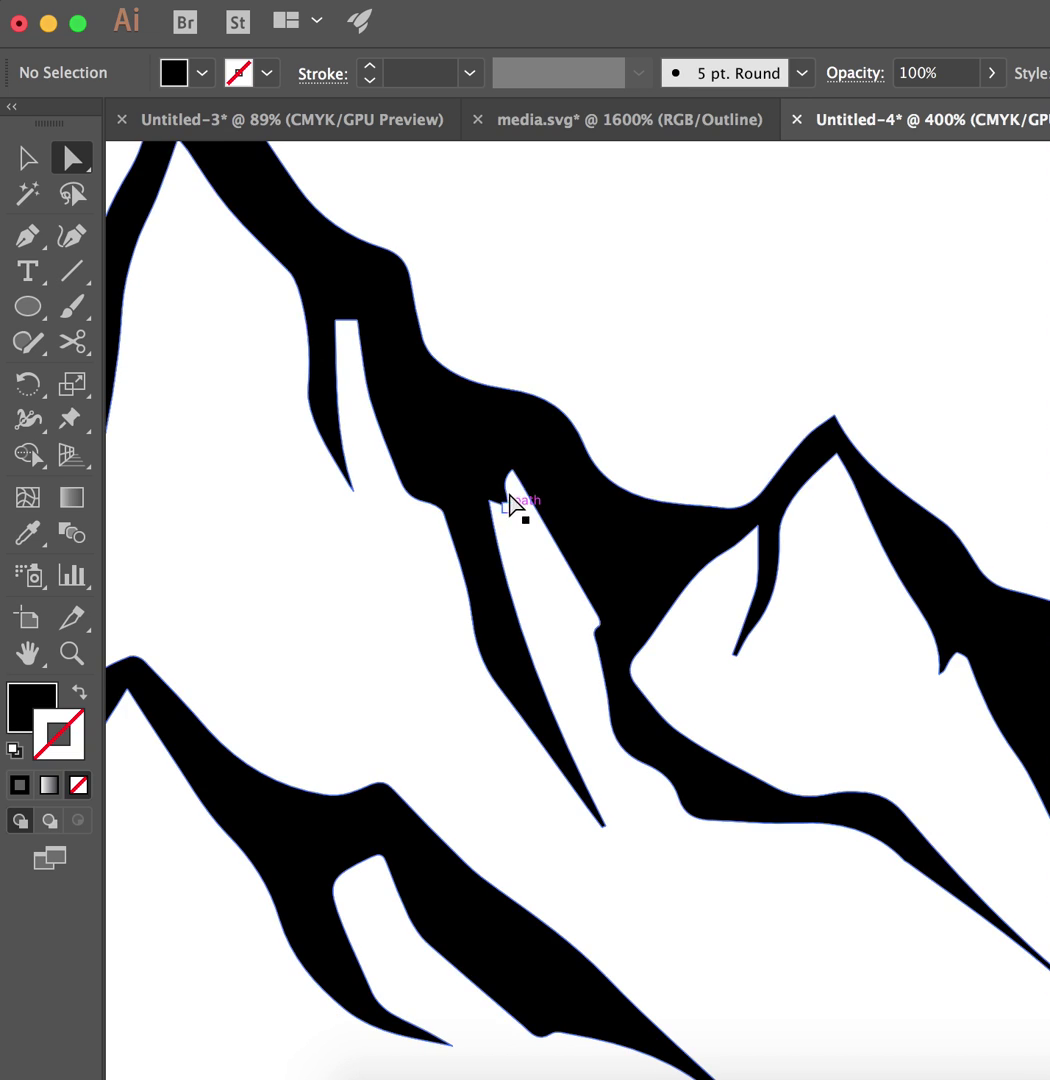
key("q")
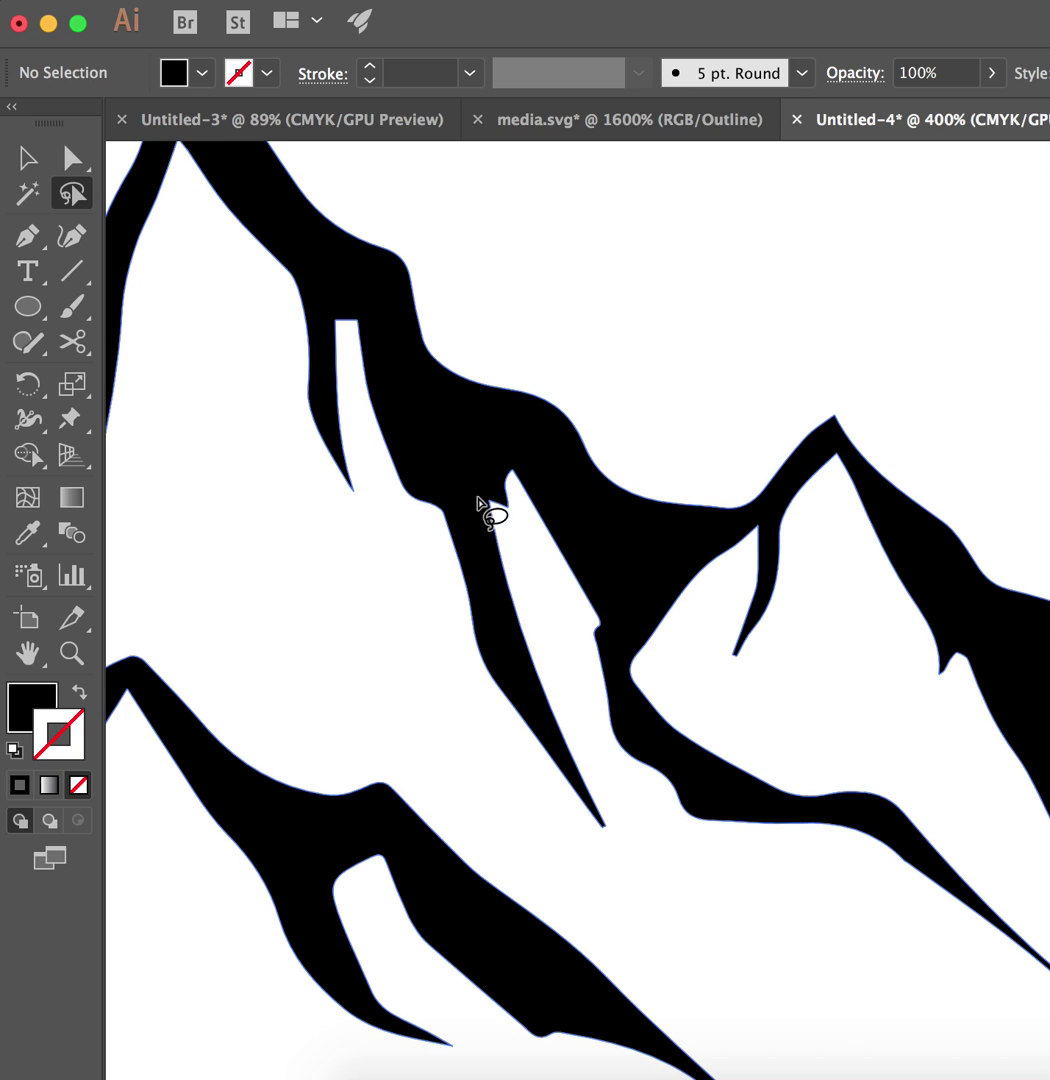
mouse_move(494, 535)
left_mouse_down()
mouse_move(552, 535)
mouse_move(551, 489)
mouse_move(498, 458)
left_mouse_up()
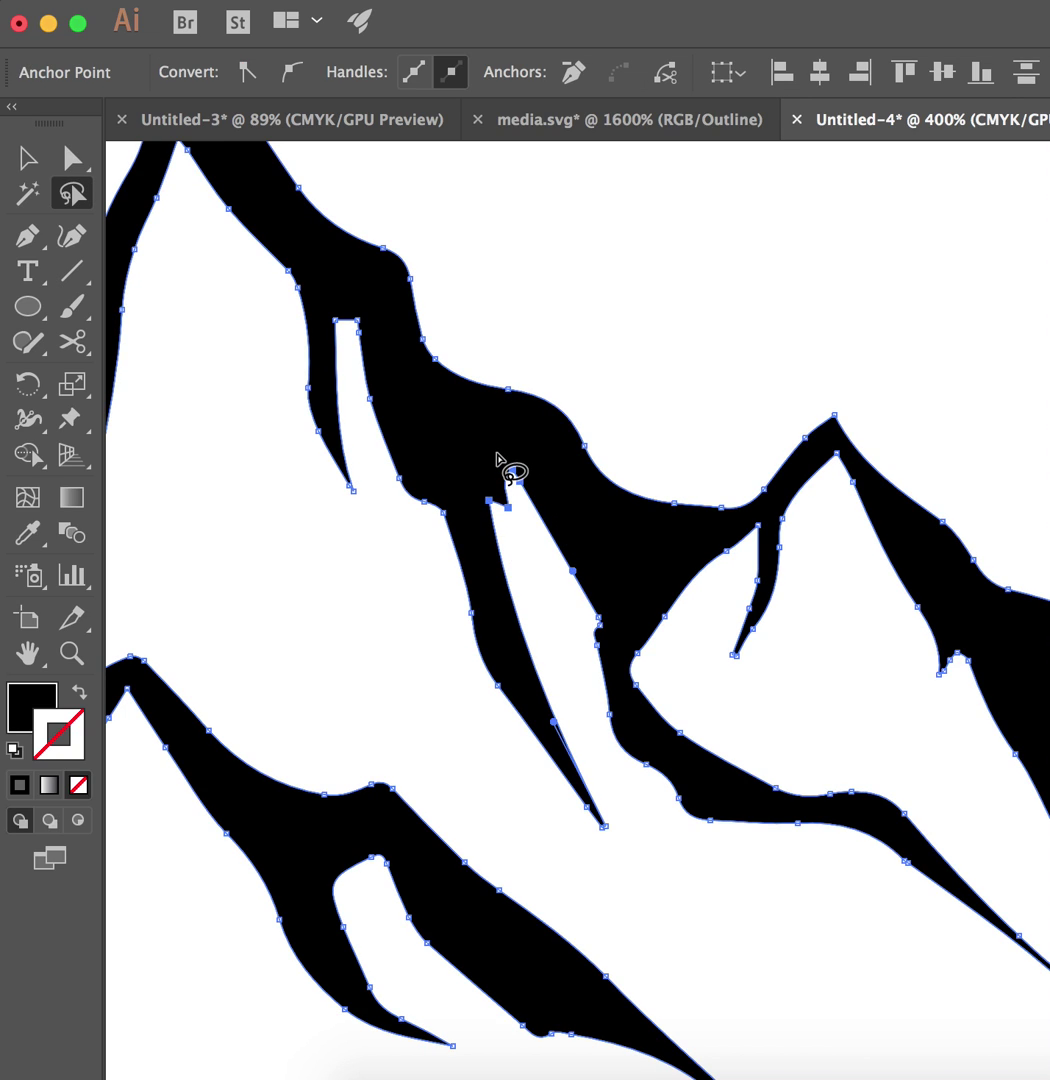
key("Delete")
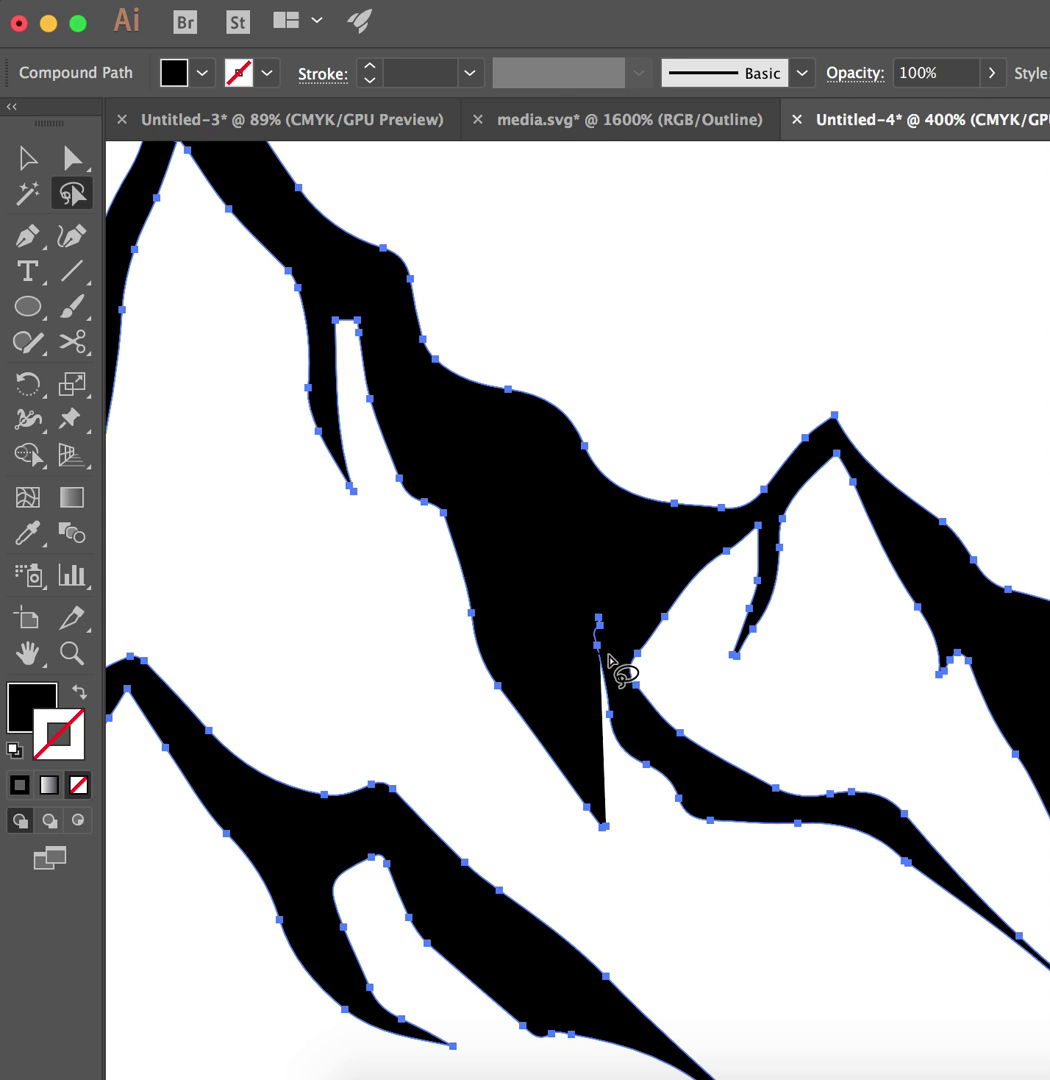
left_click_drag(607, 652, 604, 598)
key("Delete")
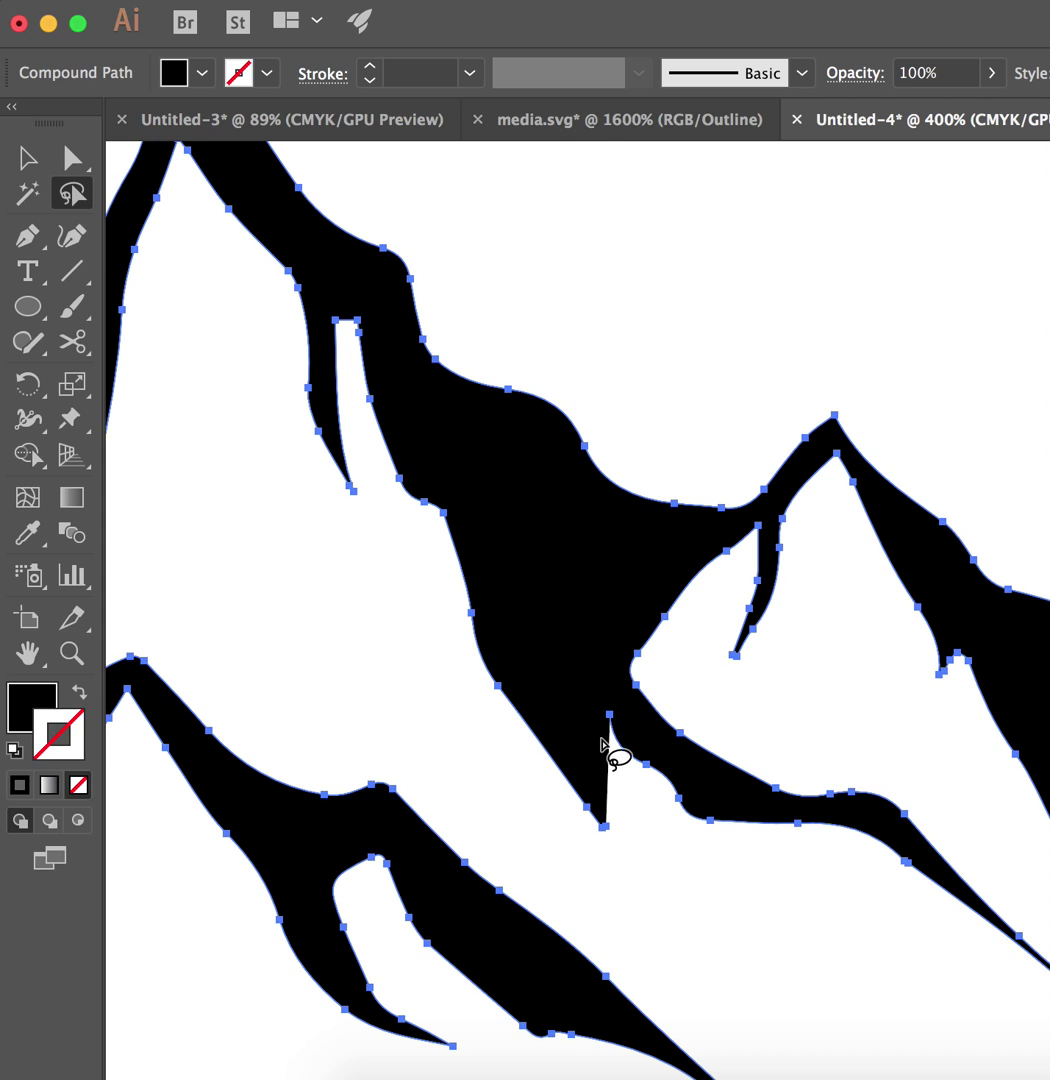
Step: Move the spike-tip anchor down and to the right to smooth the peak's edge
key("a")
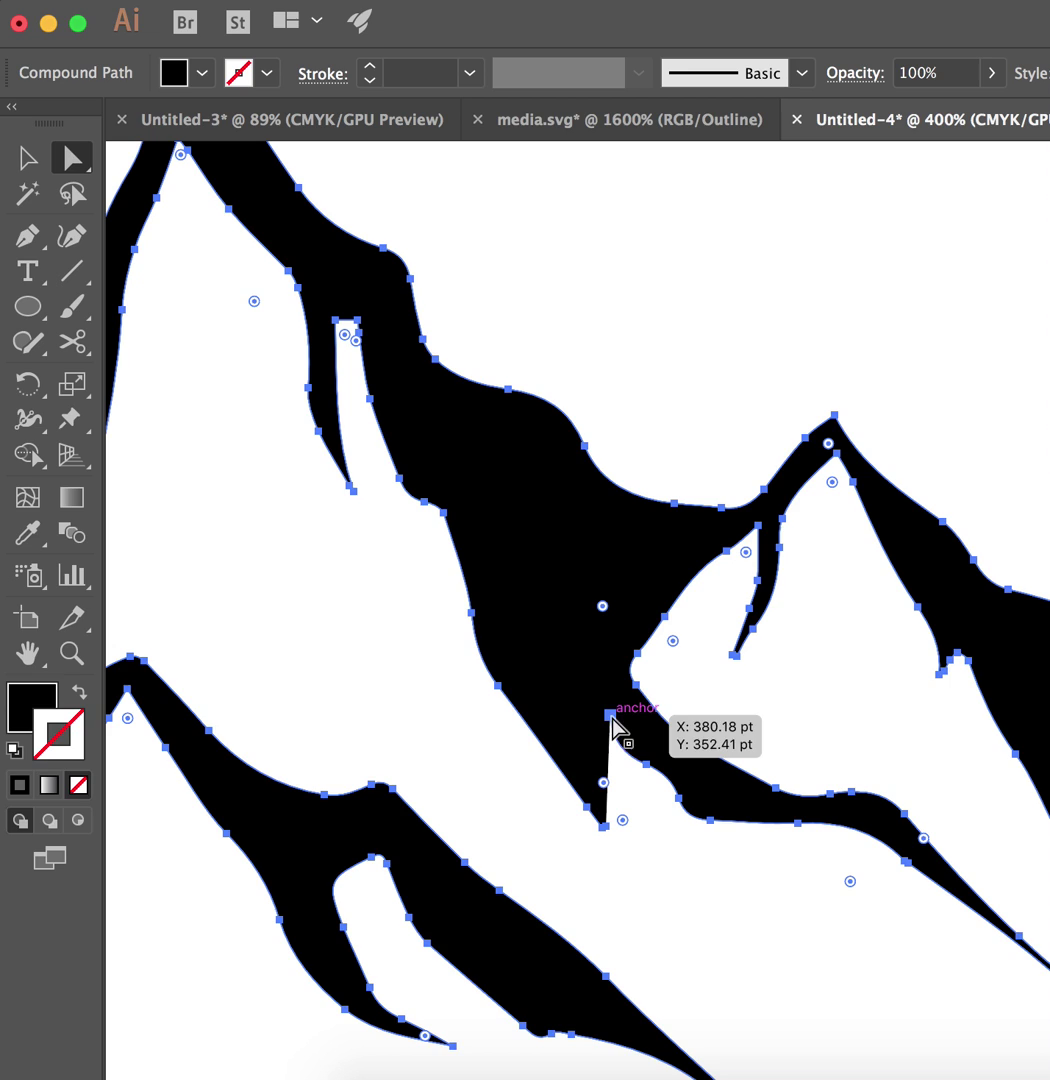
left_click(631, 802)
left_click(609, 714)
key("shift+Right")
key("shift+Down")
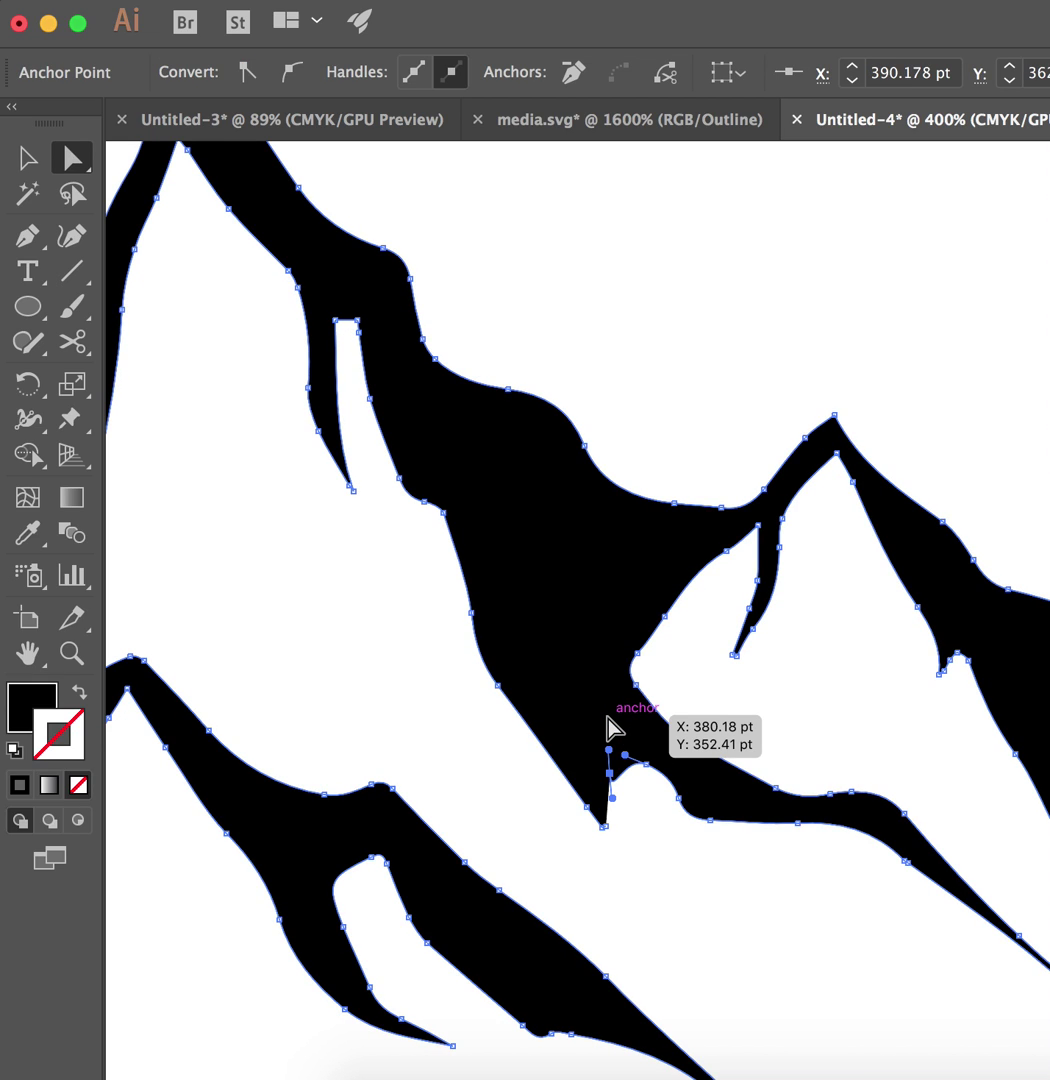
key("shift+Left")
key("Right")
key("Right")
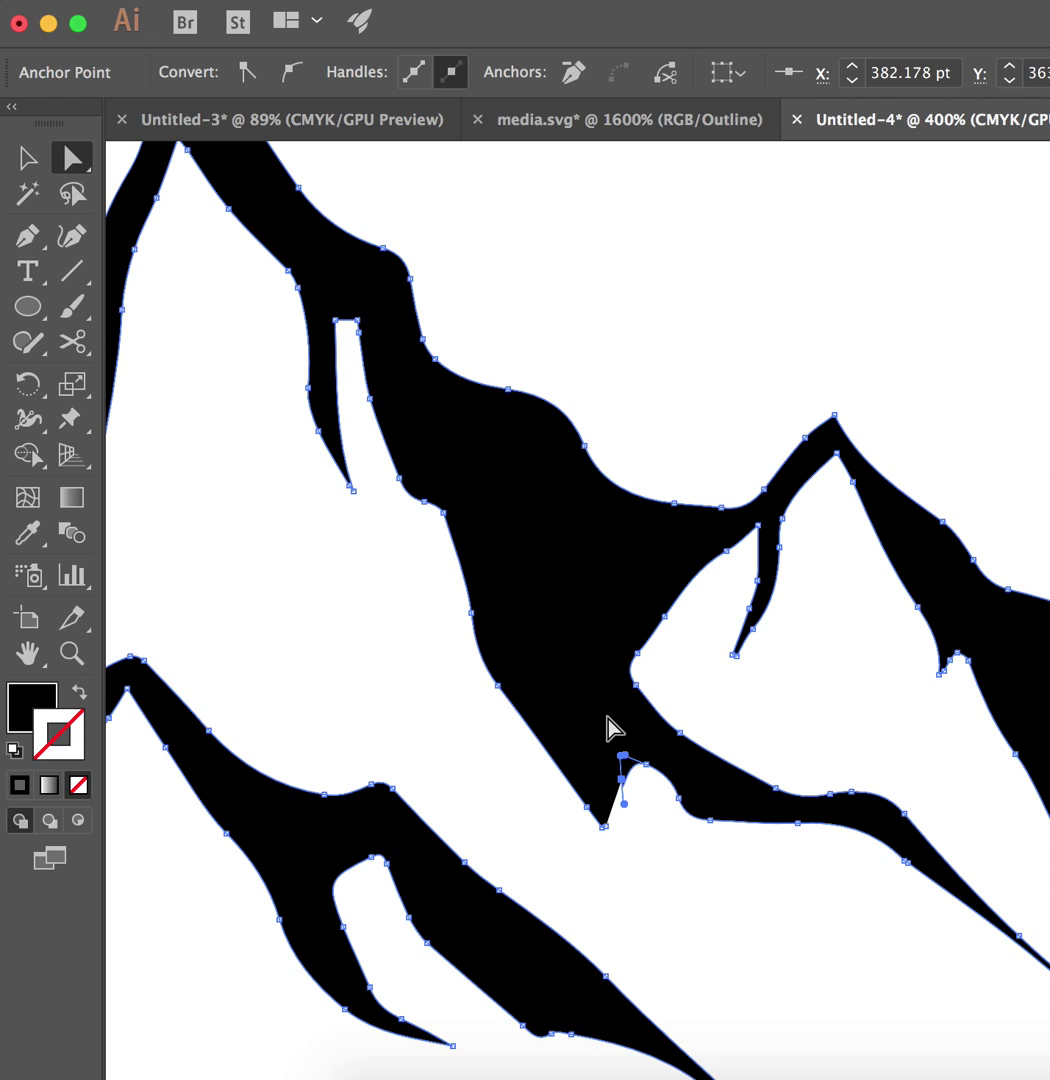
left_click_drag(622, 755, 656, 784)
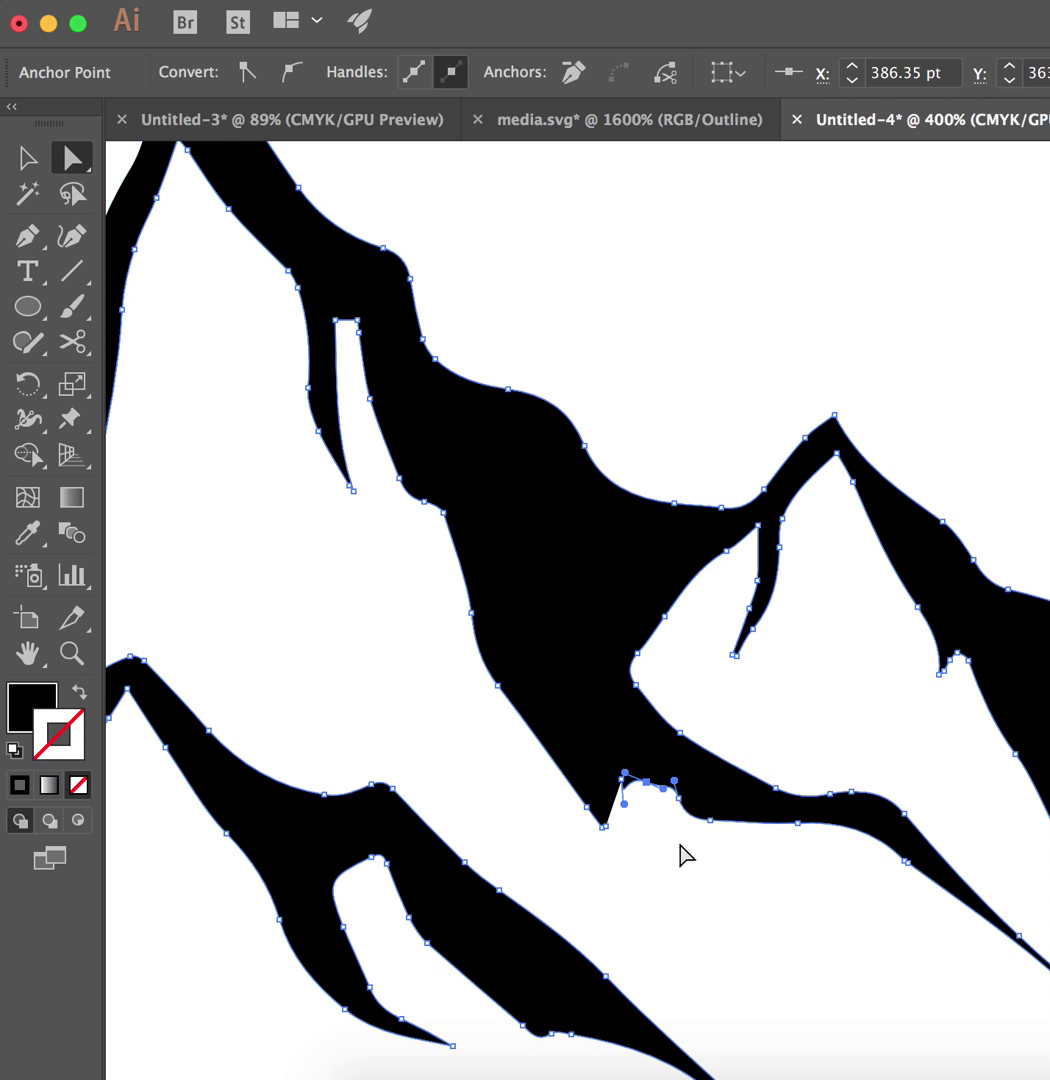
left_click(485, 737)
scroll(425, 620, "down", 1)
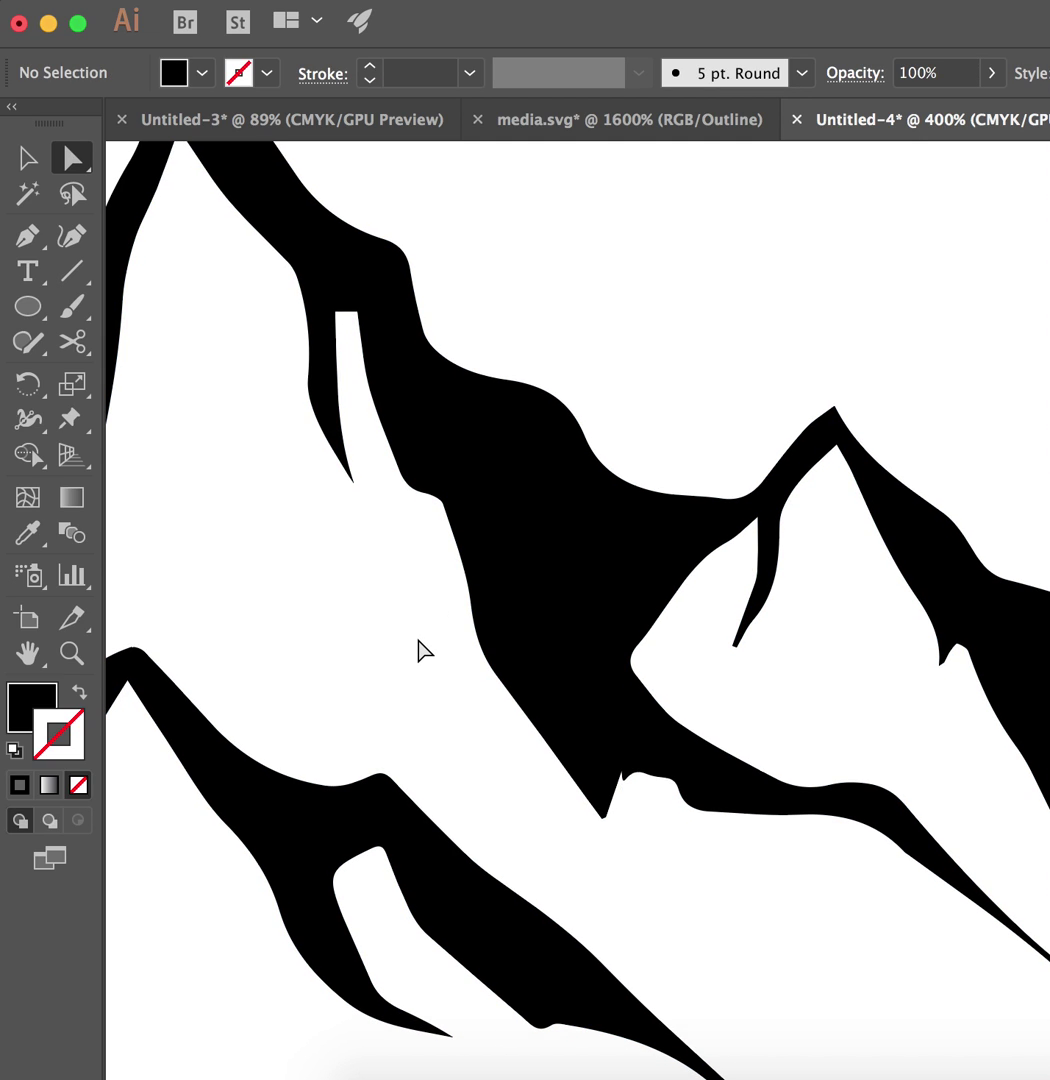
key("super+minus")
key("super+minus")
key("super+minus")
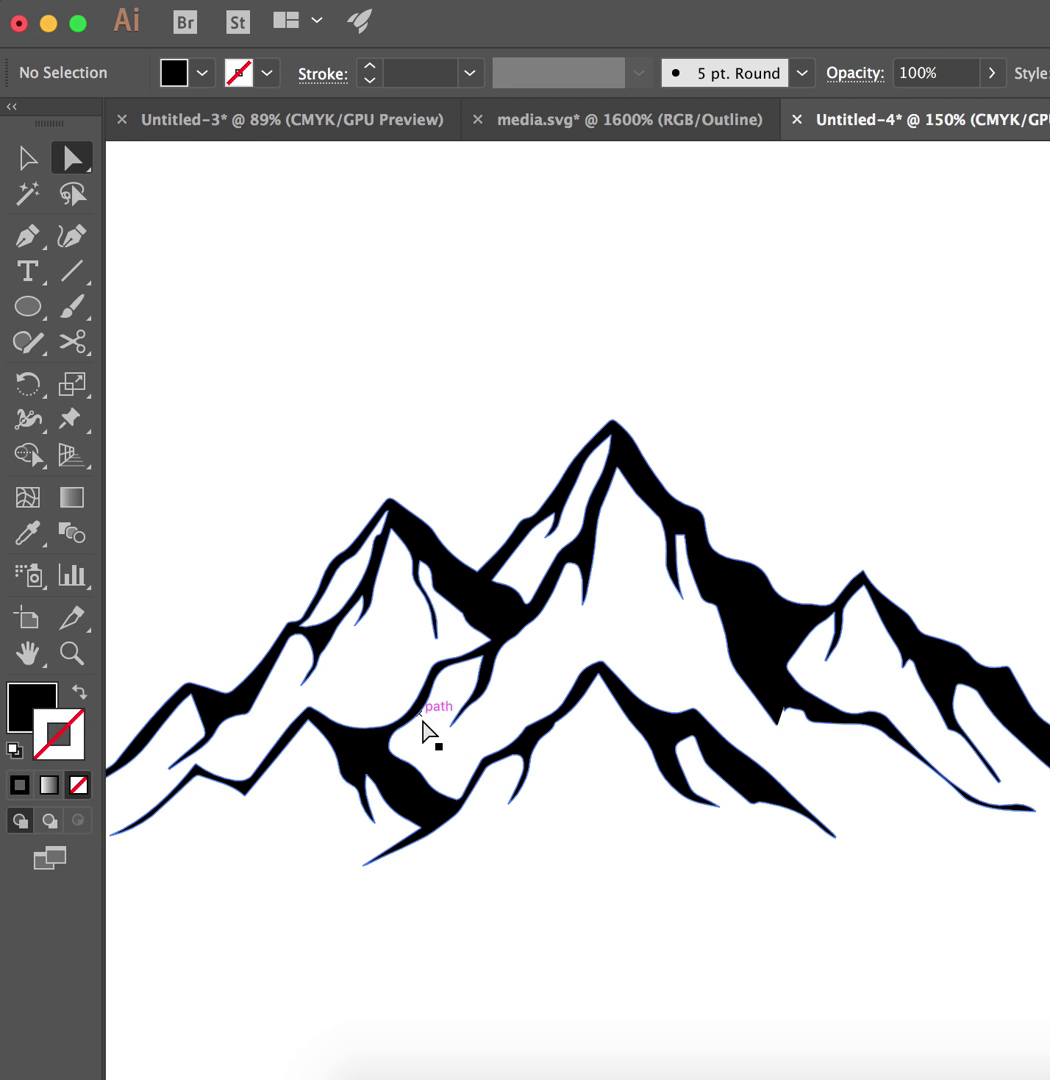
Step: Pan to center the cleaned-up mountain range and bring up the Save As dialog
scroll(554, 706, "down", 3)
scroll(559, 710, "down", 3)
scroll(559, 710, "right", 3)
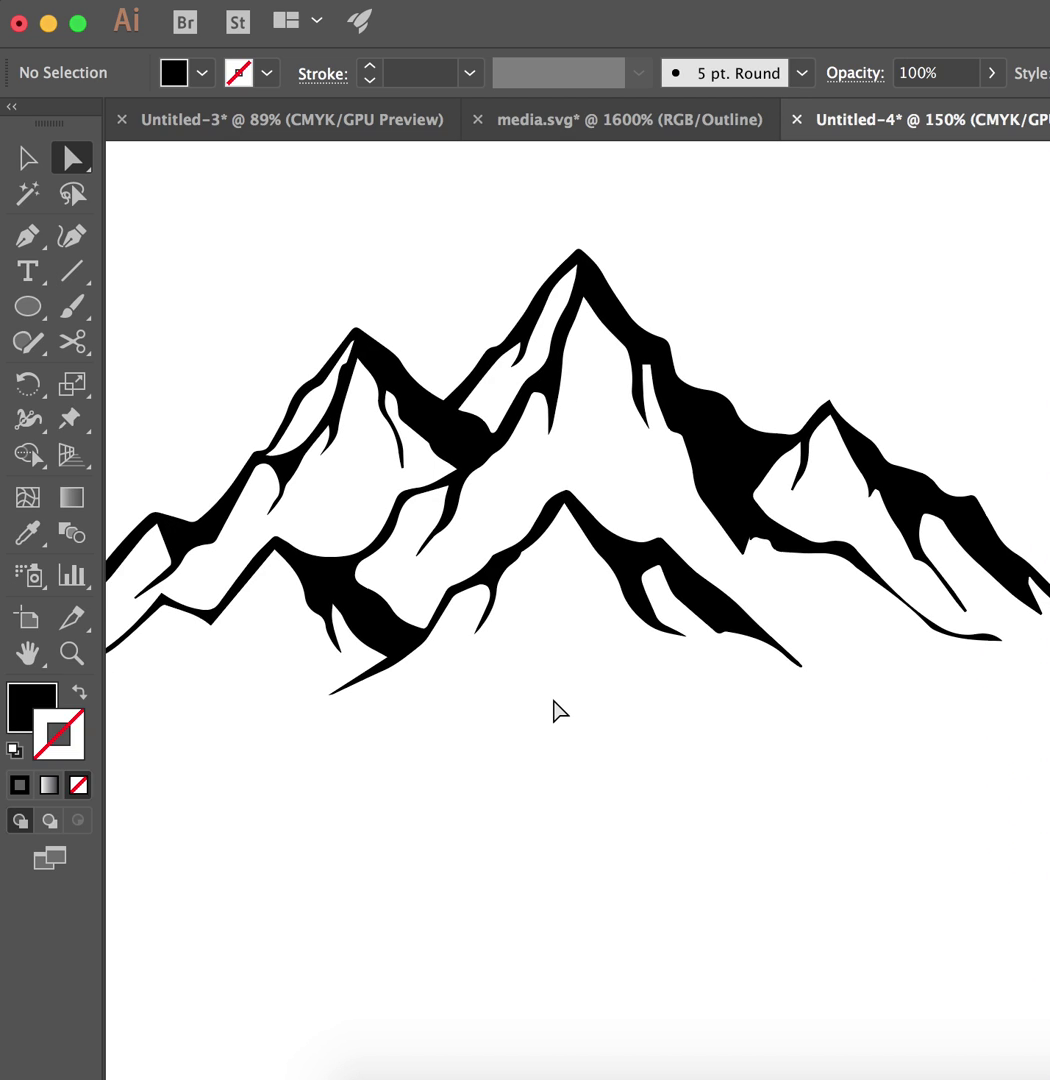
scroll(560, 710, "up", 1)
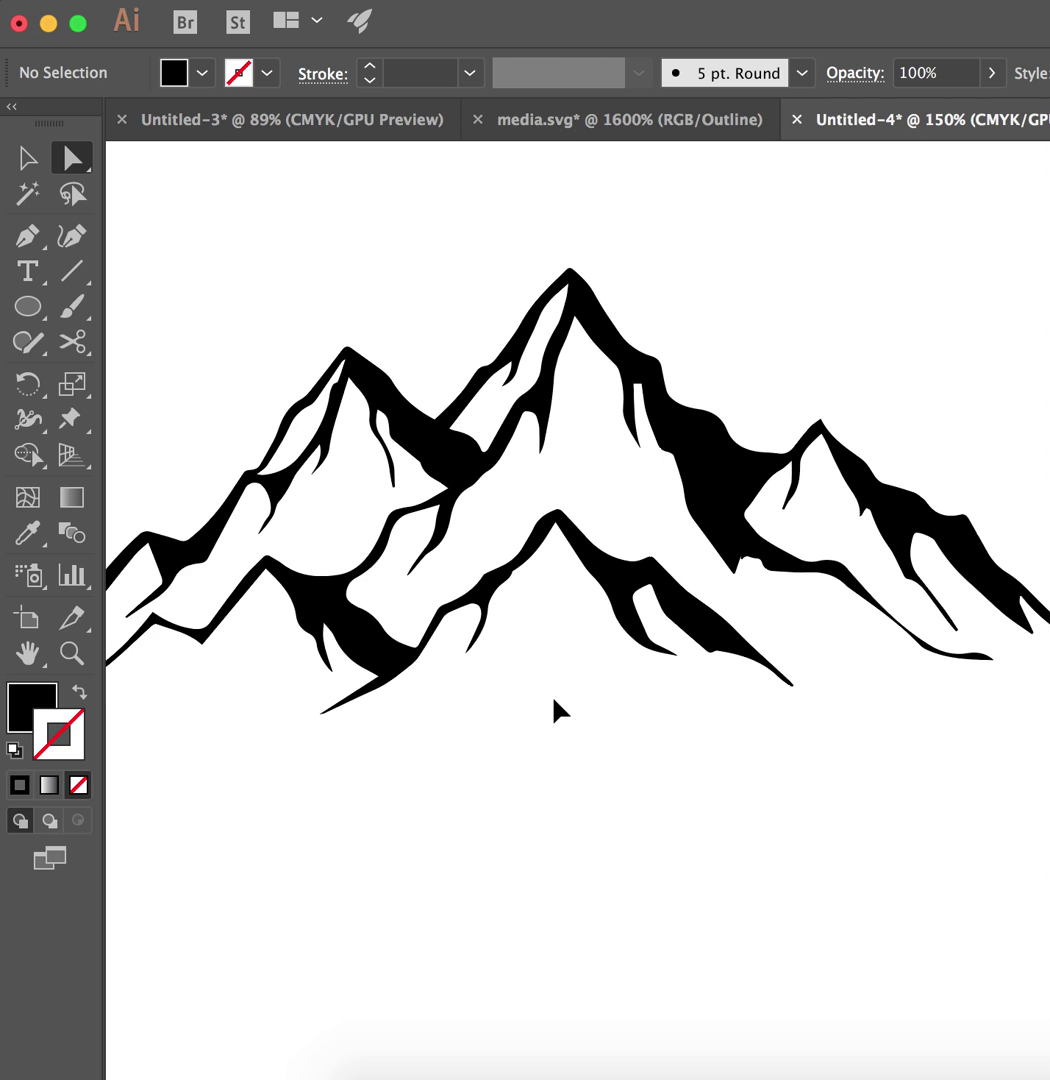
key("super+s")
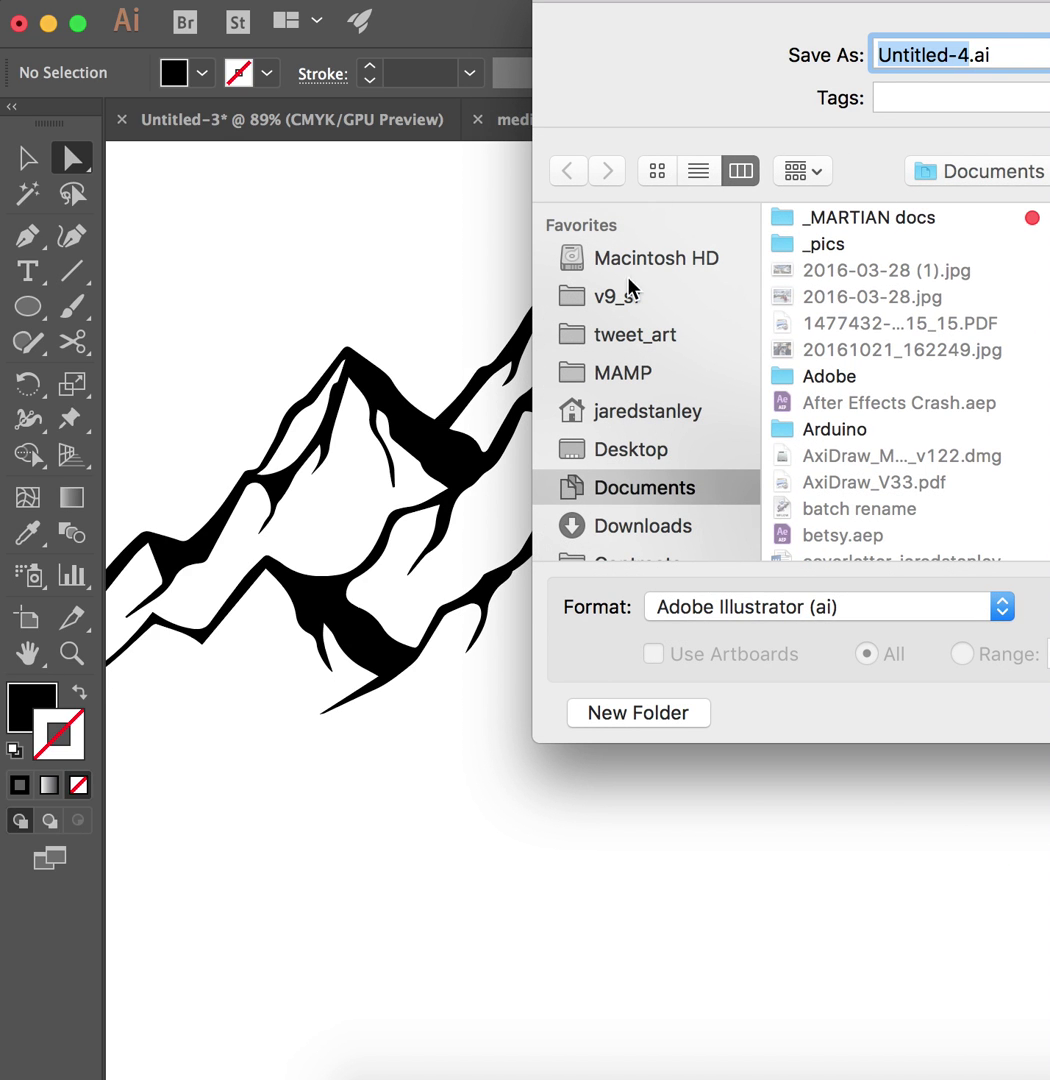
Step: Save the artwork as Untitled-4.svg on the Desktop and preview its SVG code
left_click(631, 449)
left_click(755, 607)
left_click(740, 733)
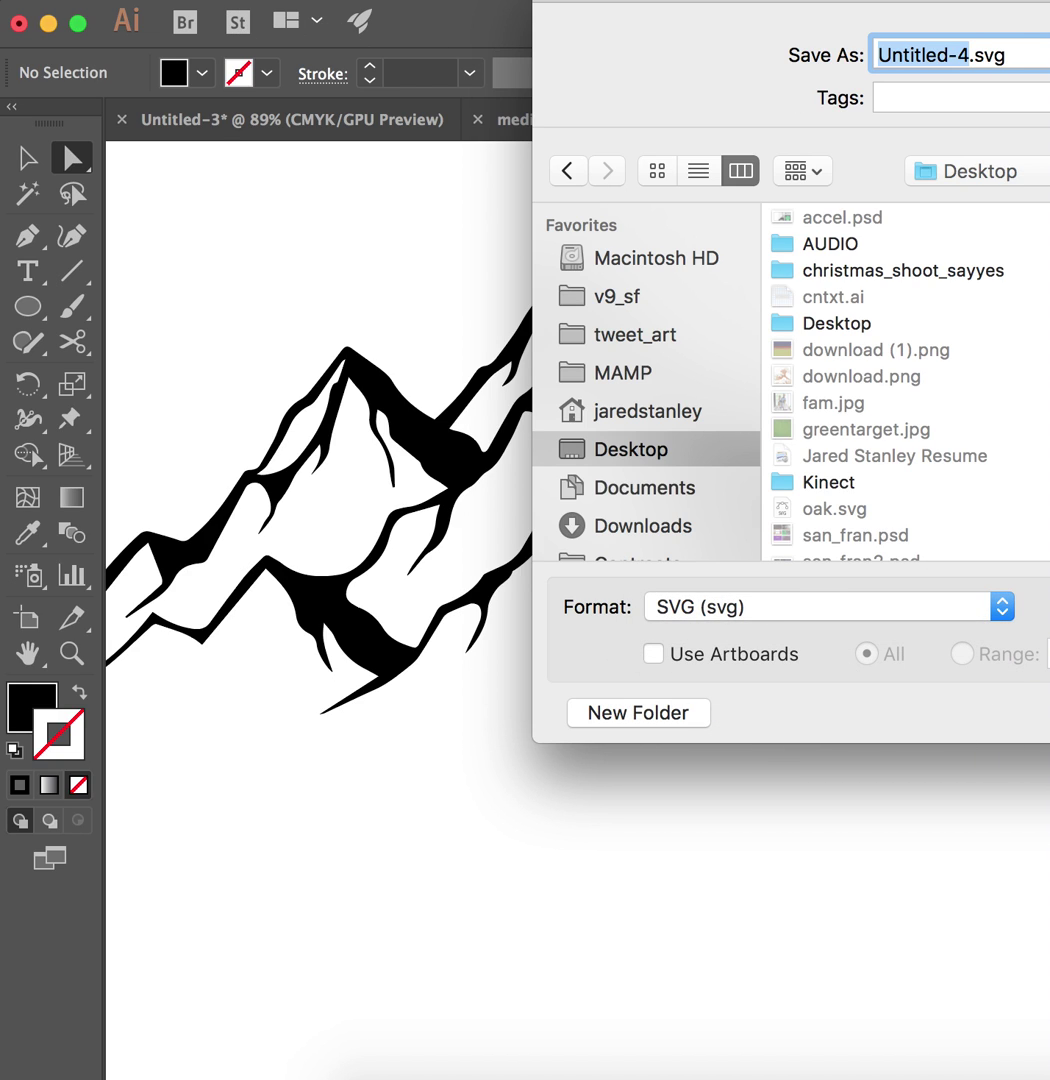
key("Return")
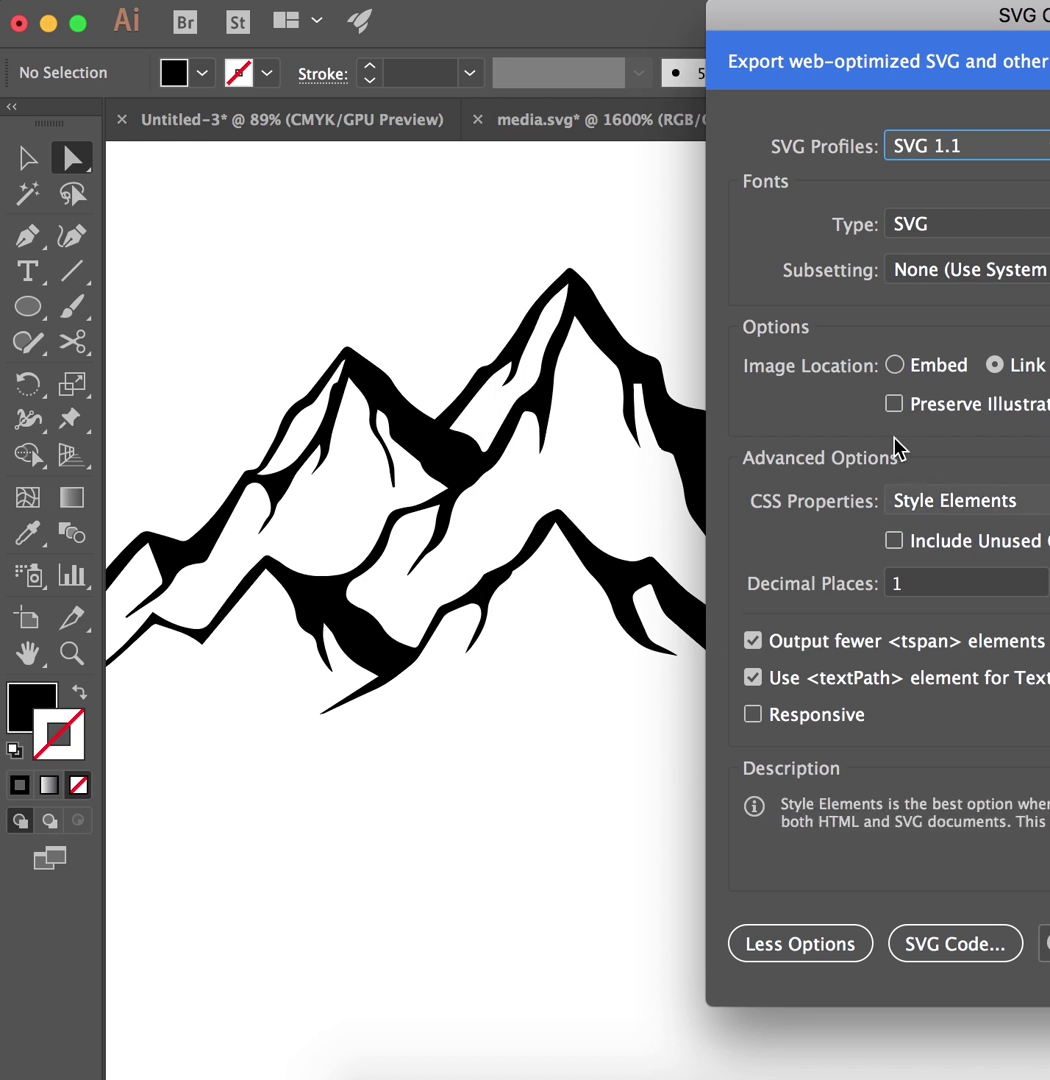
left_click_drag(848, 12, 376, 1)
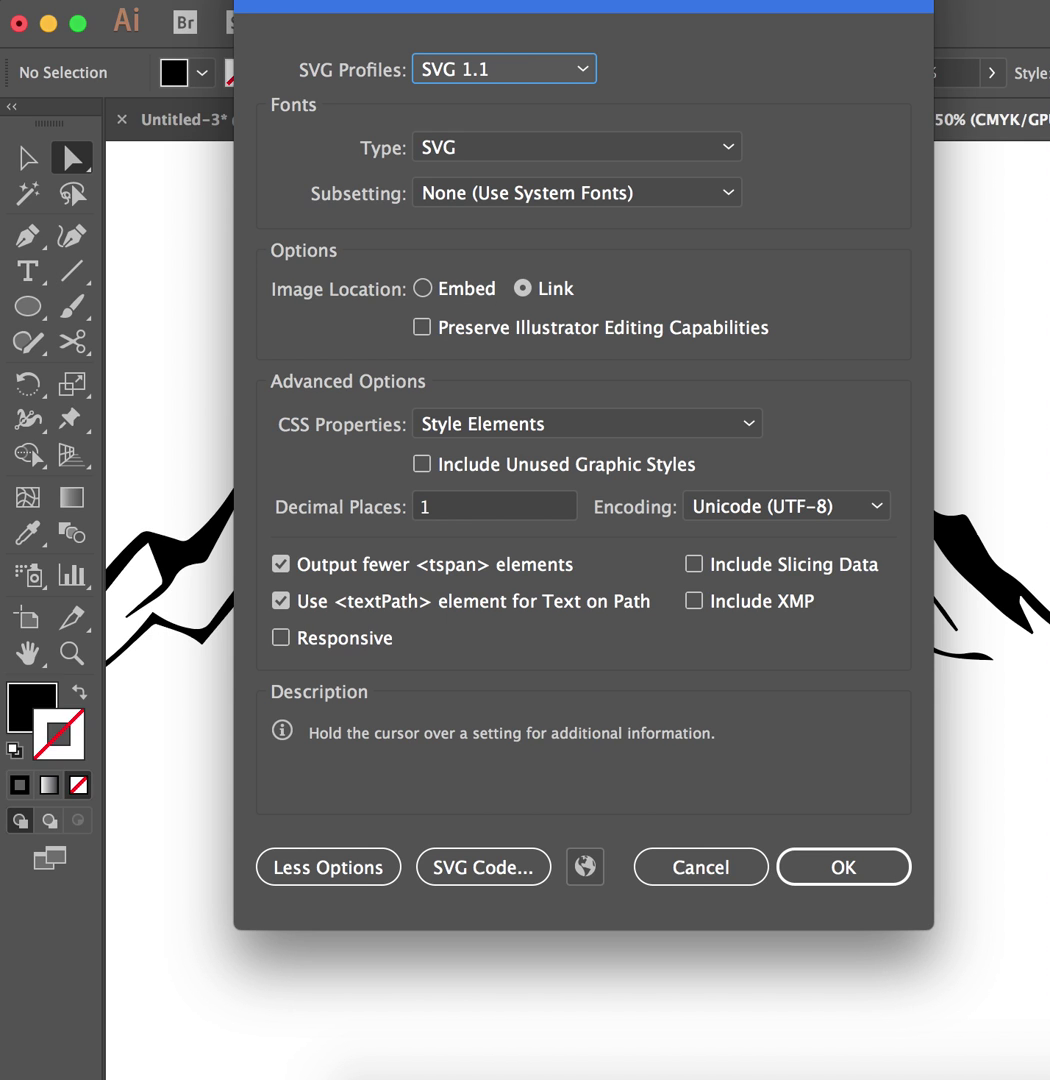
left_click(474, 867)
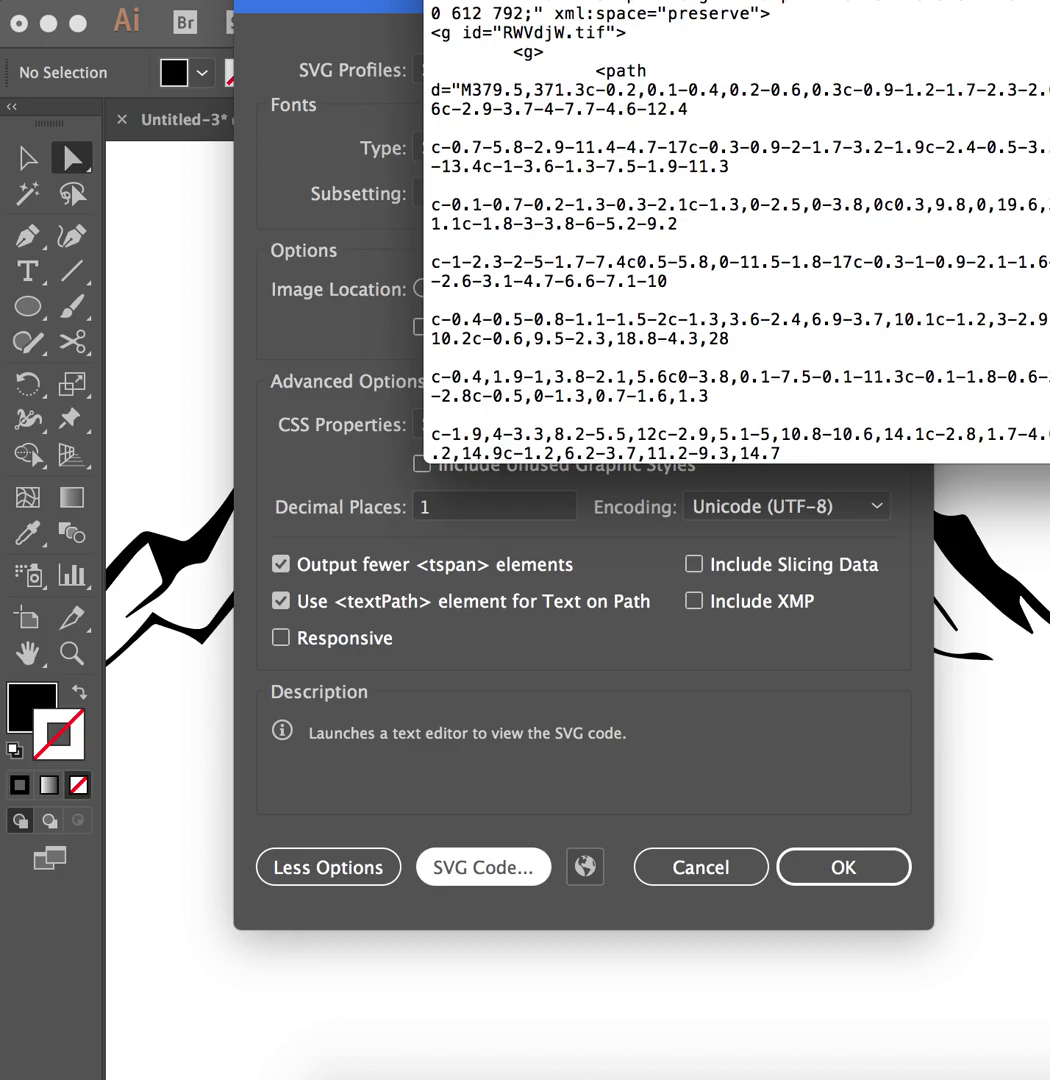
Step: Review the generated SVG code in TextEdit, highlighting the first path's code, then close it
left_click_drag(733, 0, 414, 66)
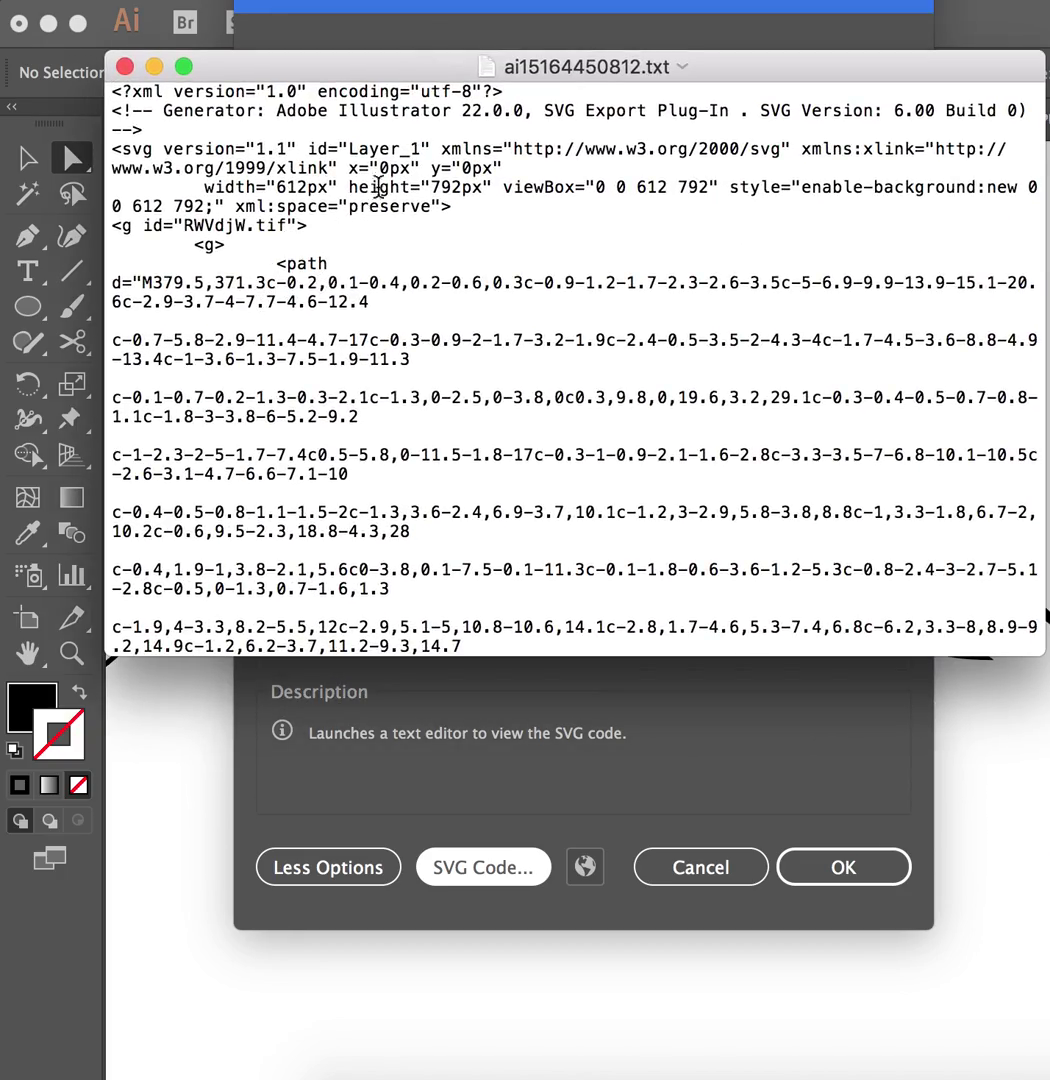
scroll(410, 485, "down", 20)
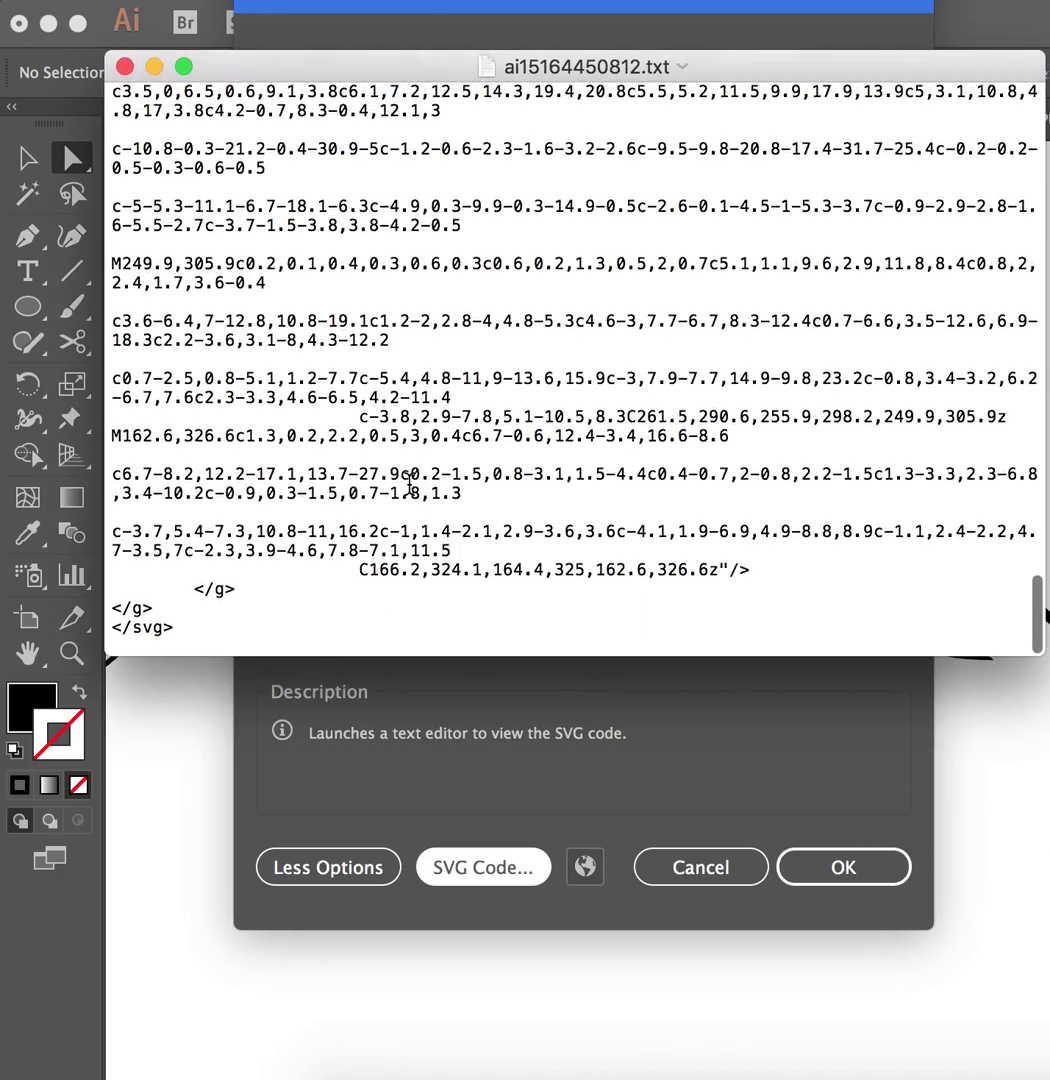
scroll(410, 485, "up", 20)
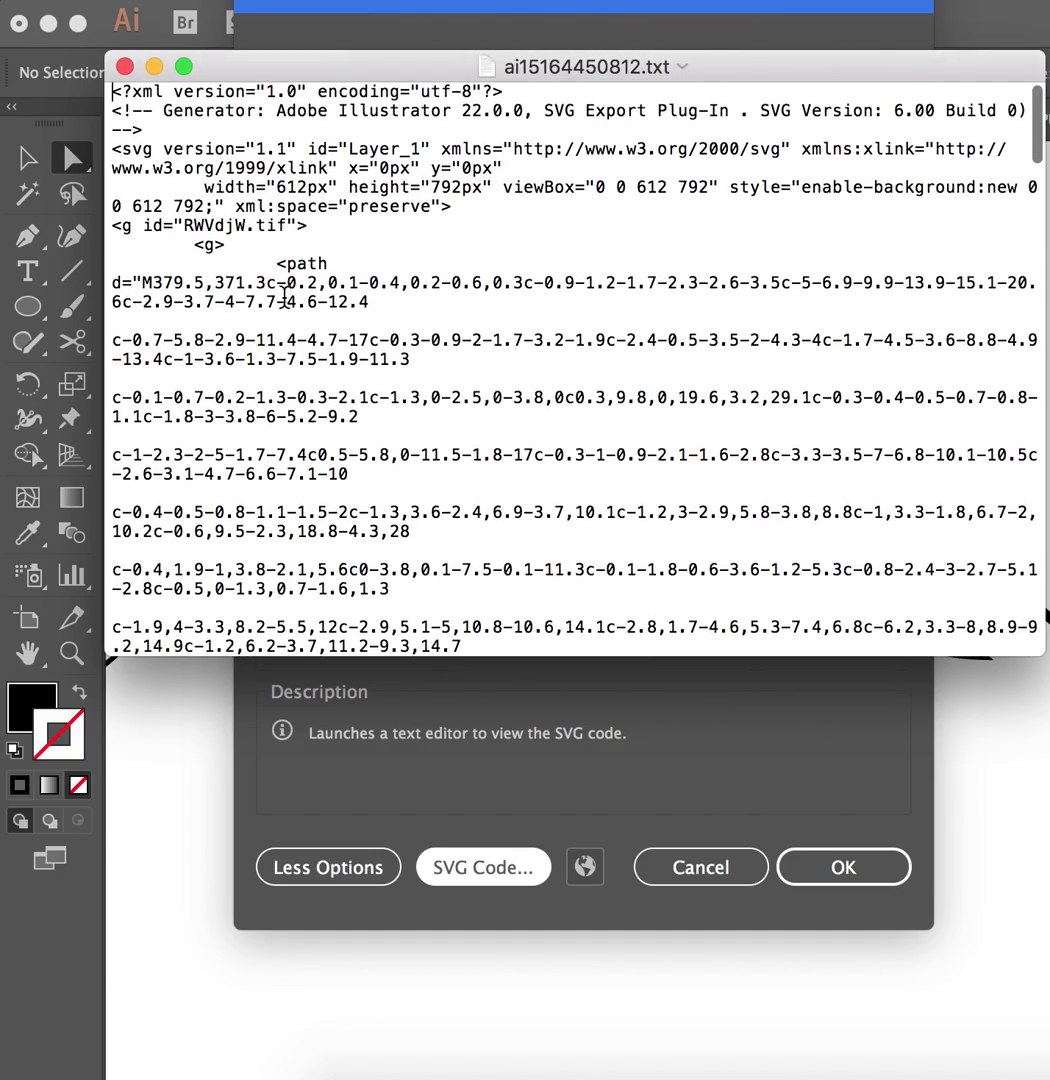
left_click_drag(277, 262, 481, 352)
left_click(124, 66)
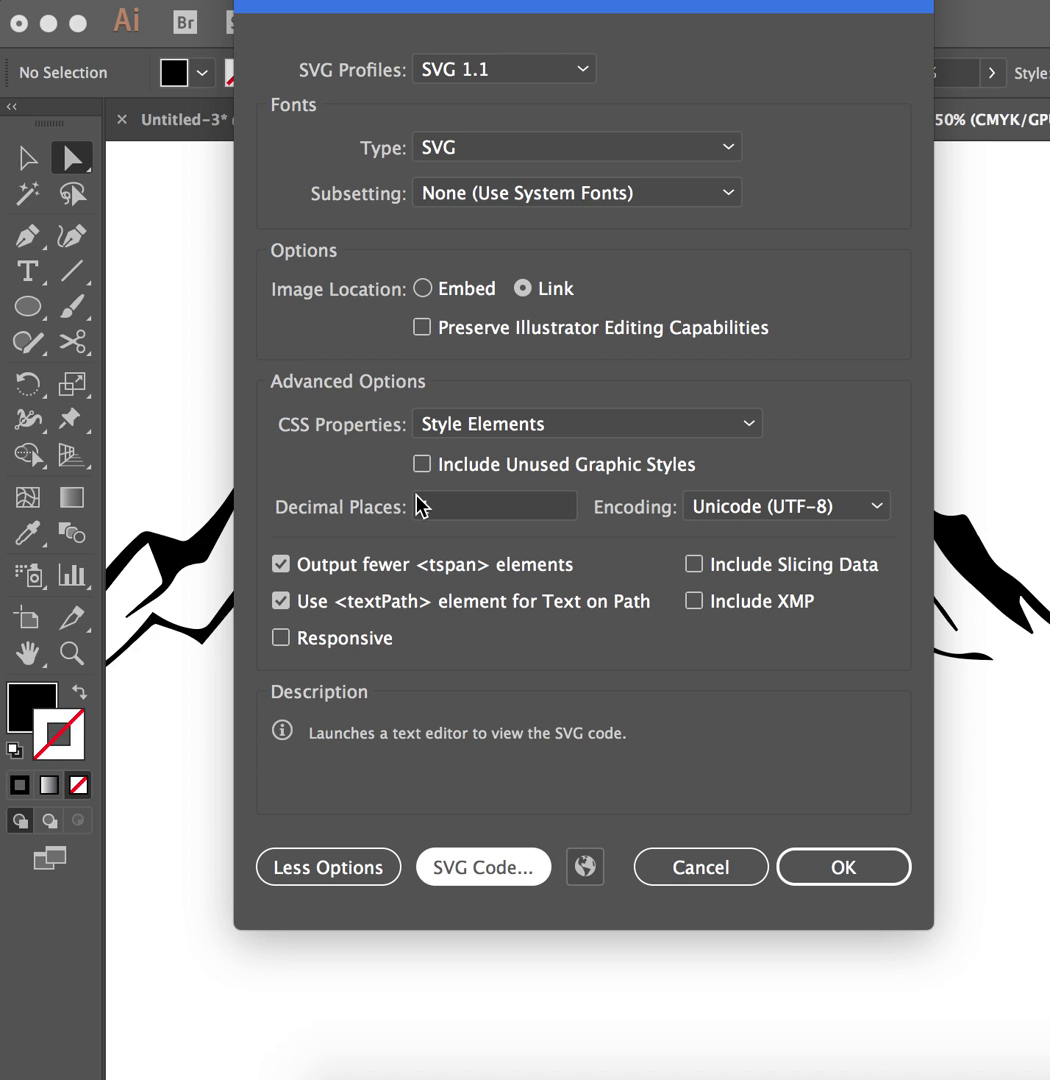
Step: Set Decimal Places to 1 to save Untitled-4.svg, then check it in the Desktop folder
type("1")
left_click(843, 877)
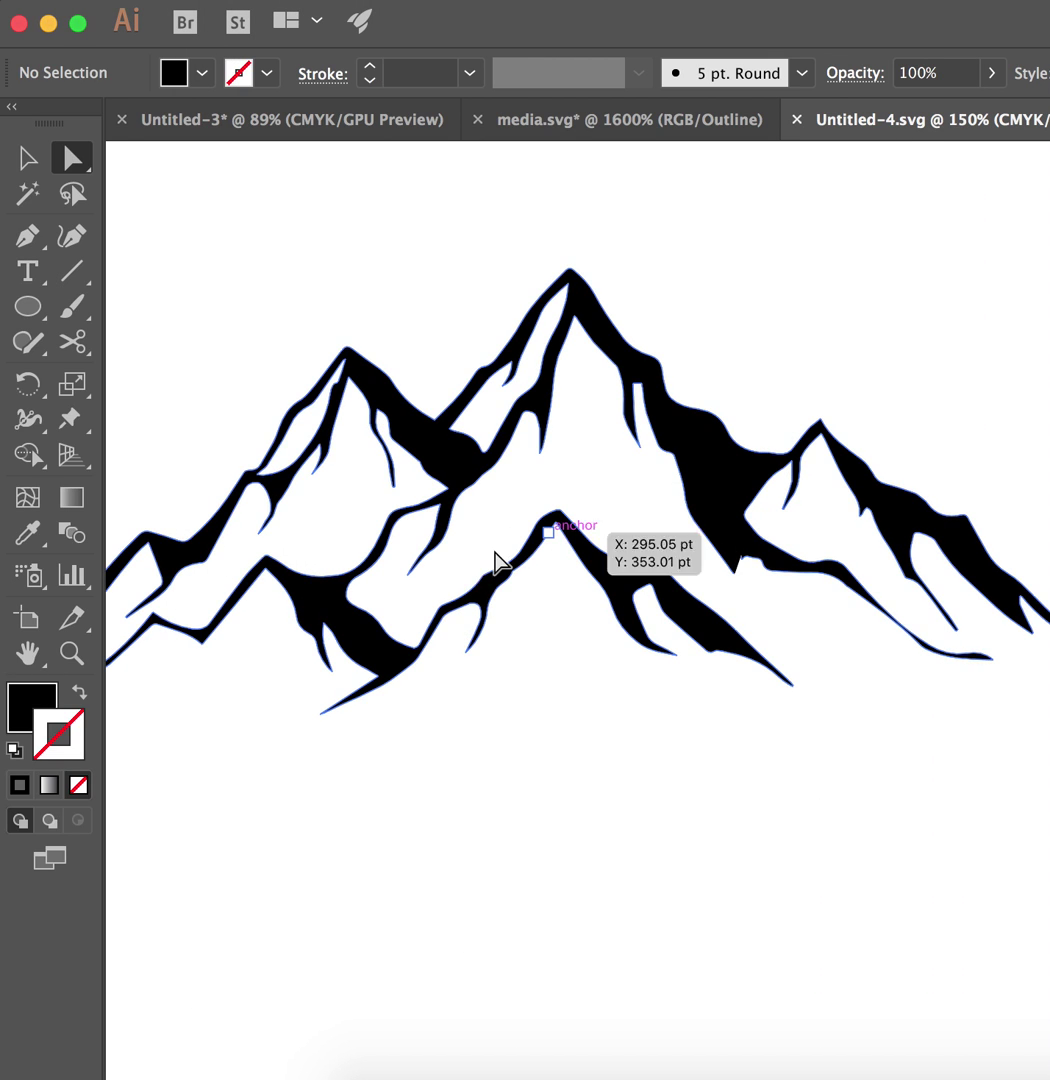
left_click(375, 1072)
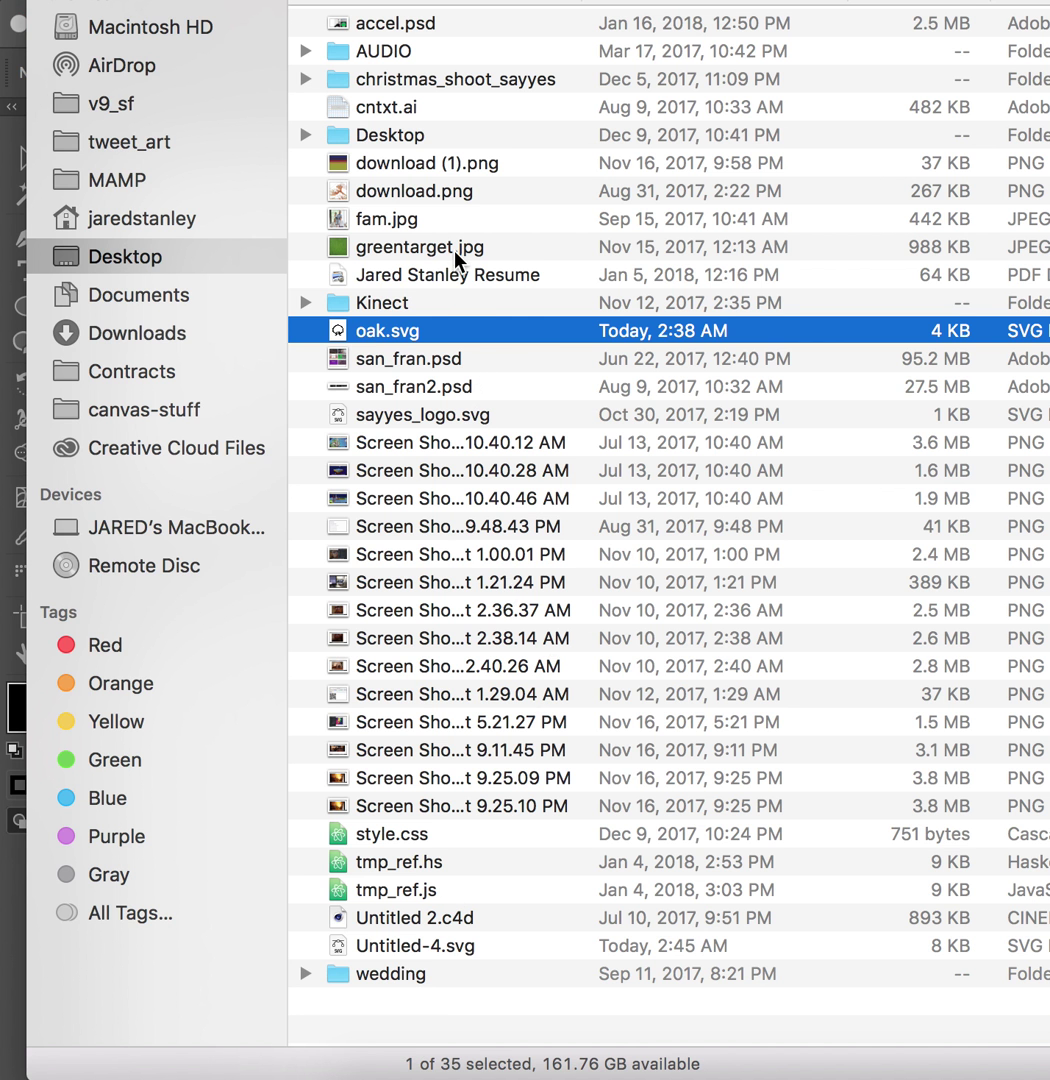